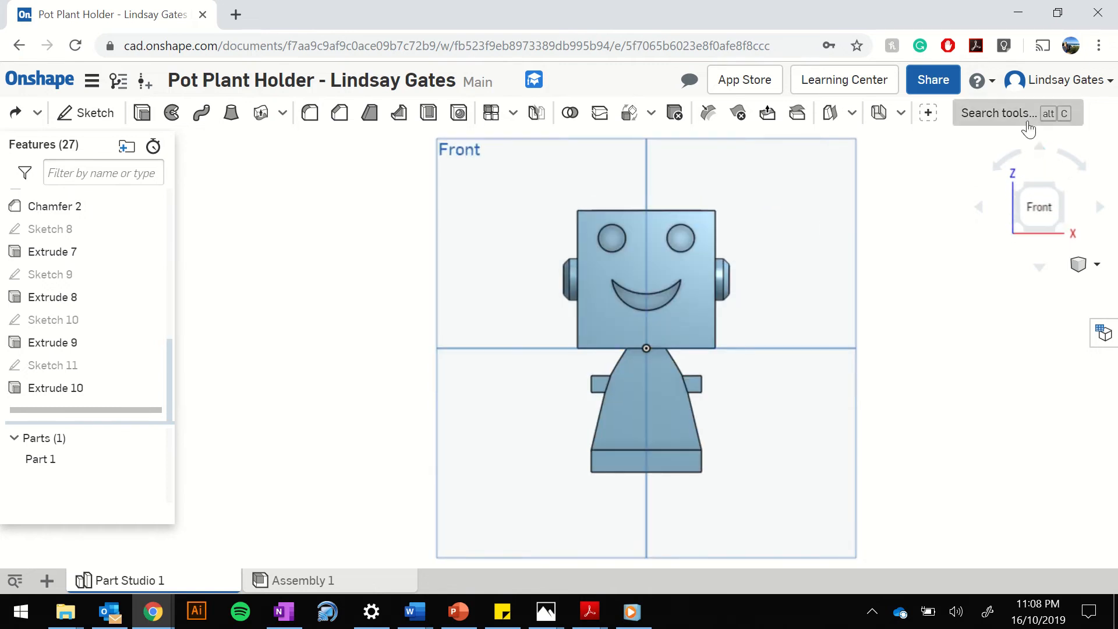
# - Sketch on the underside face of the robot's base and draw a corner rectangle about 40 by 6.9 mm along its front edge
pyautogui.click(1041, 149)
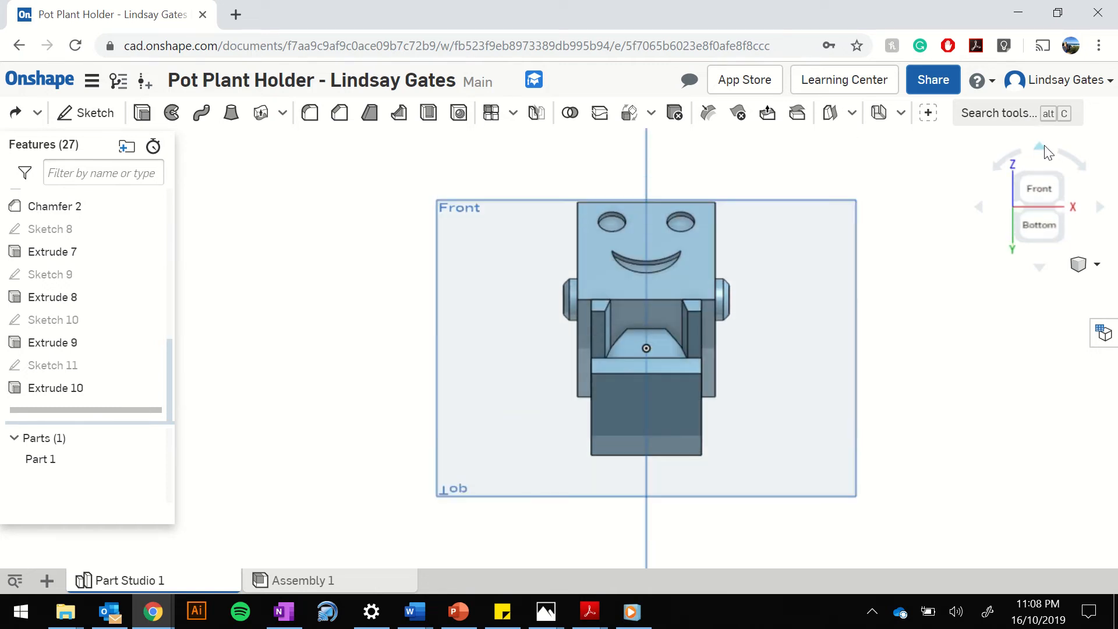
pyautogui.scroll(5, 601, 291)
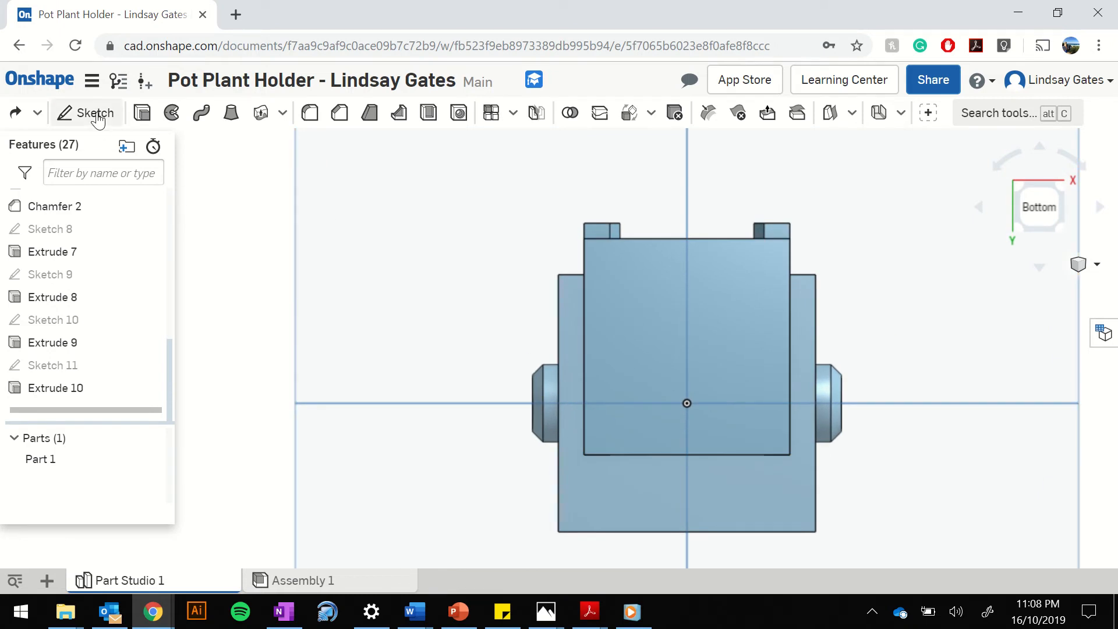
pyautogui.click(671, 293)
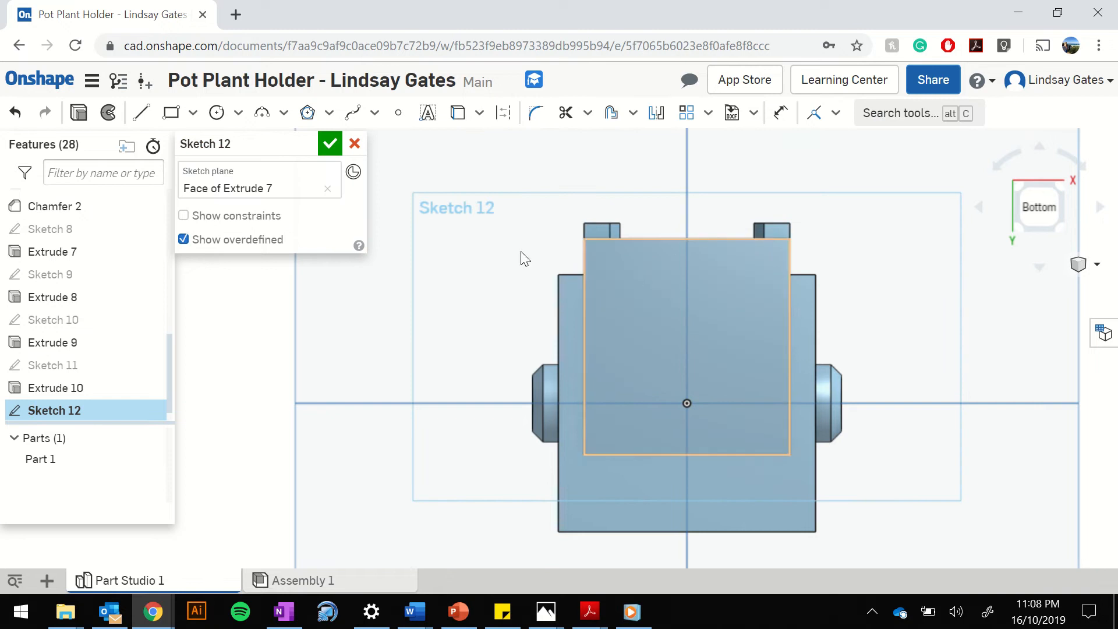
pyautogui.click(194, 115)
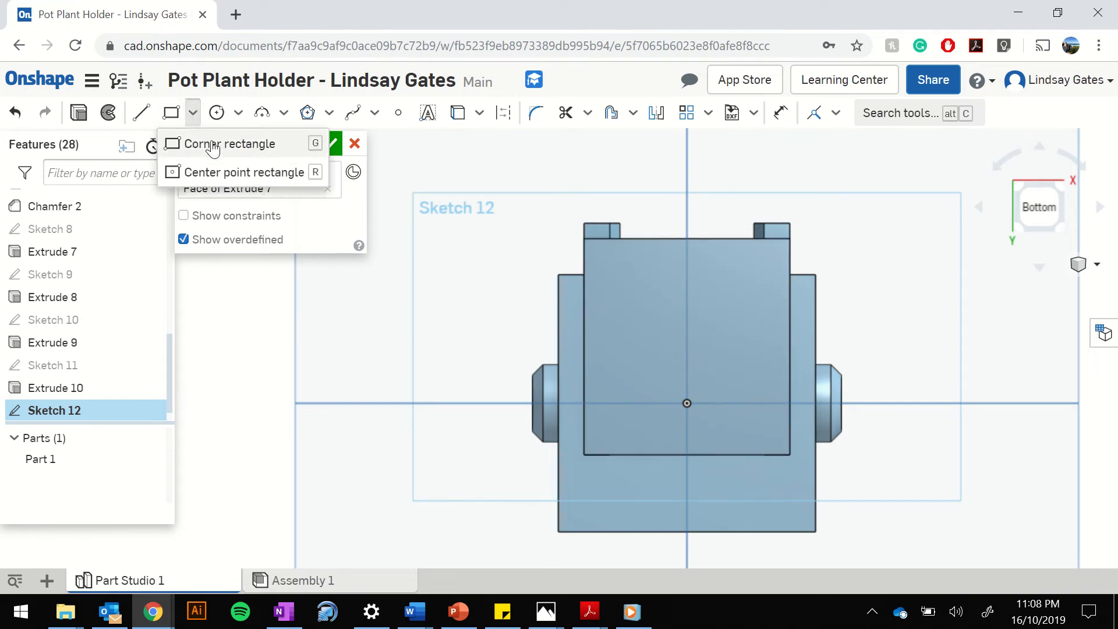
pyautogui.click(205, 144)
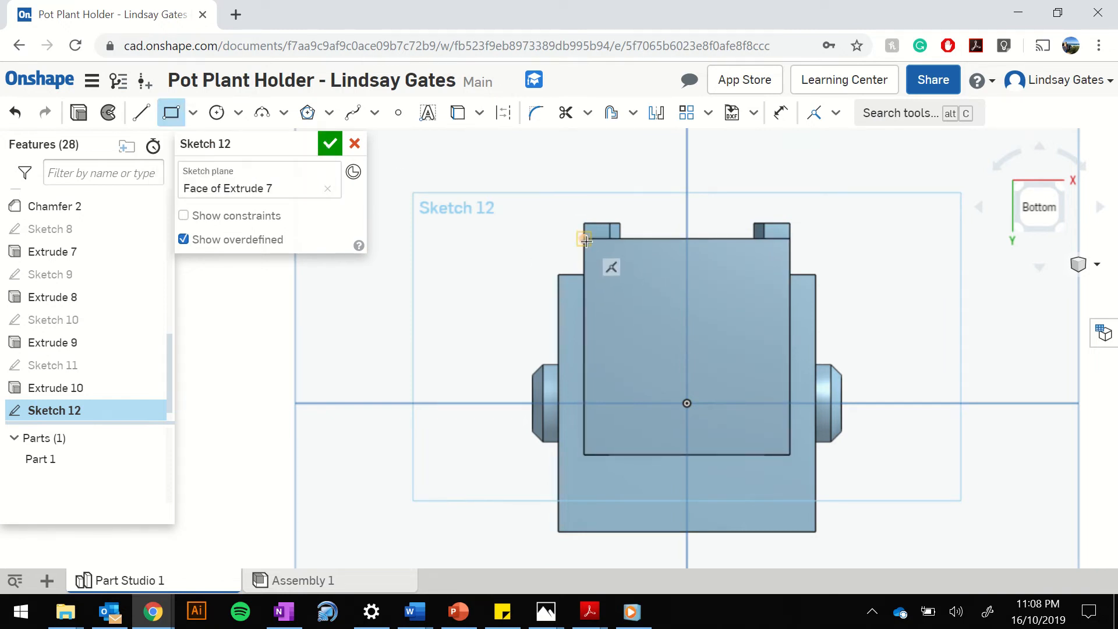
pyautogui.click(585, 239)
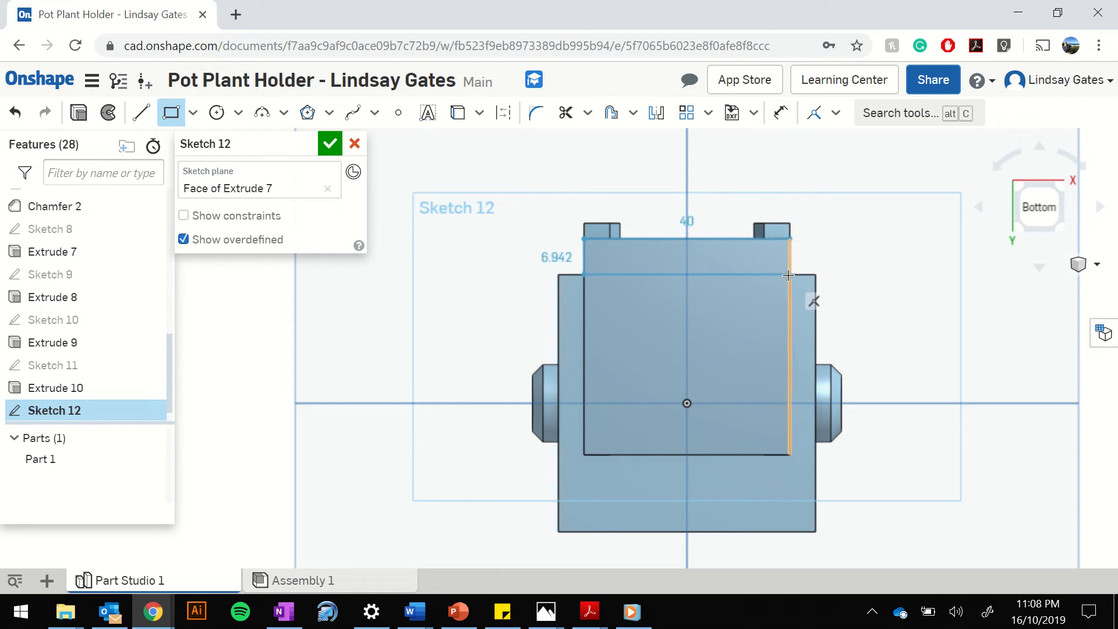
pyautogui.click(788, 275)
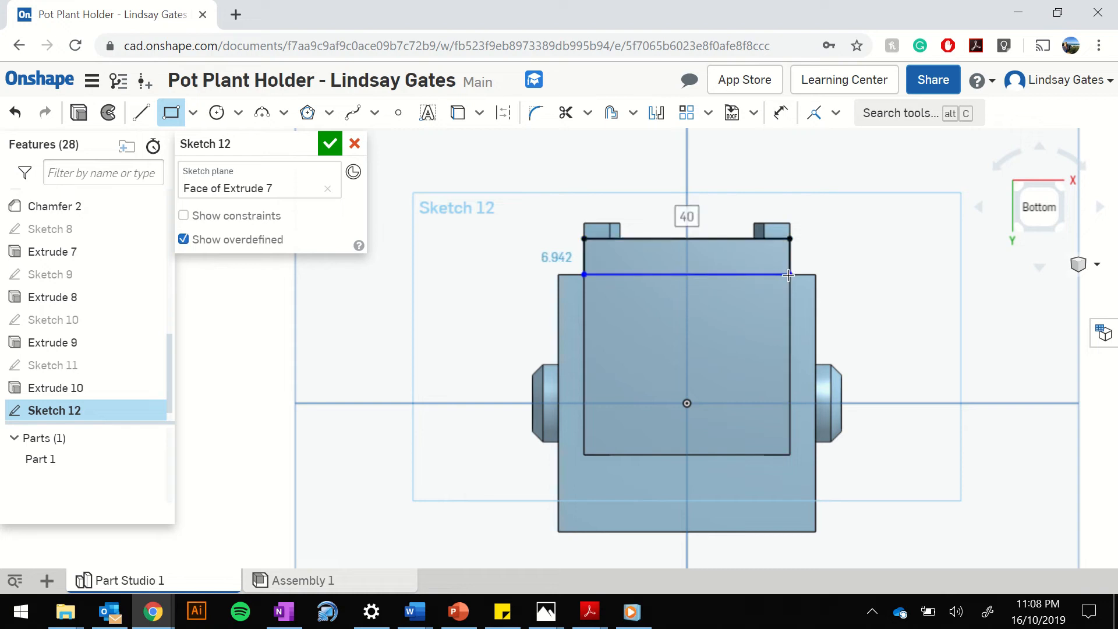
# - Set the rectangle's width to 40 mm and its height to 7 mm, and finish the sketch
pyautogui.write('40')
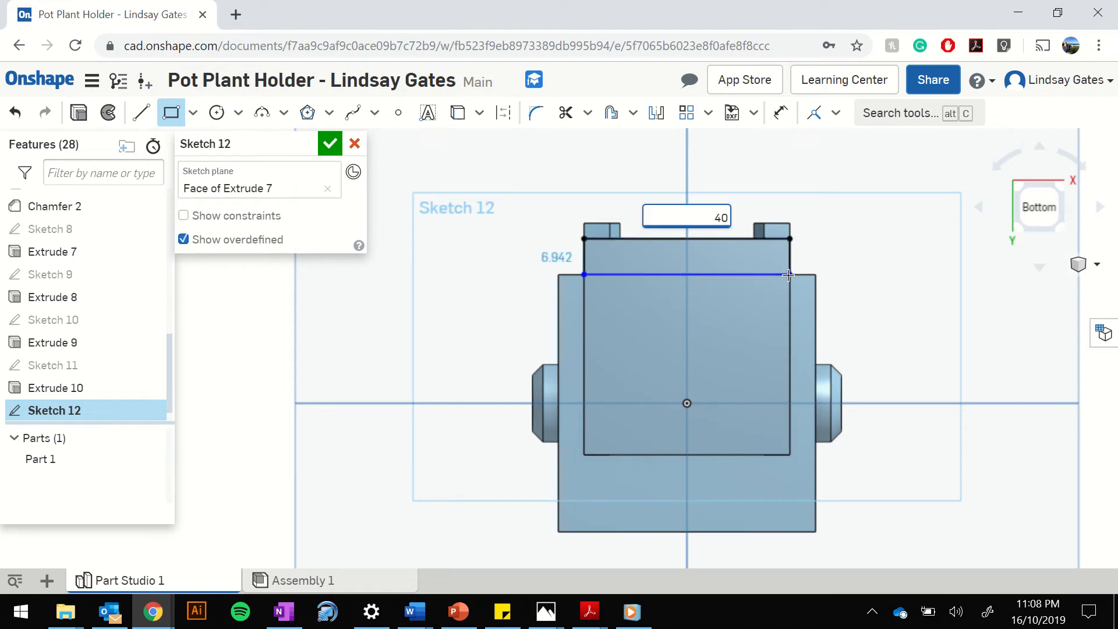
pyautogui.press('Tab')
pyautogui.write('7')
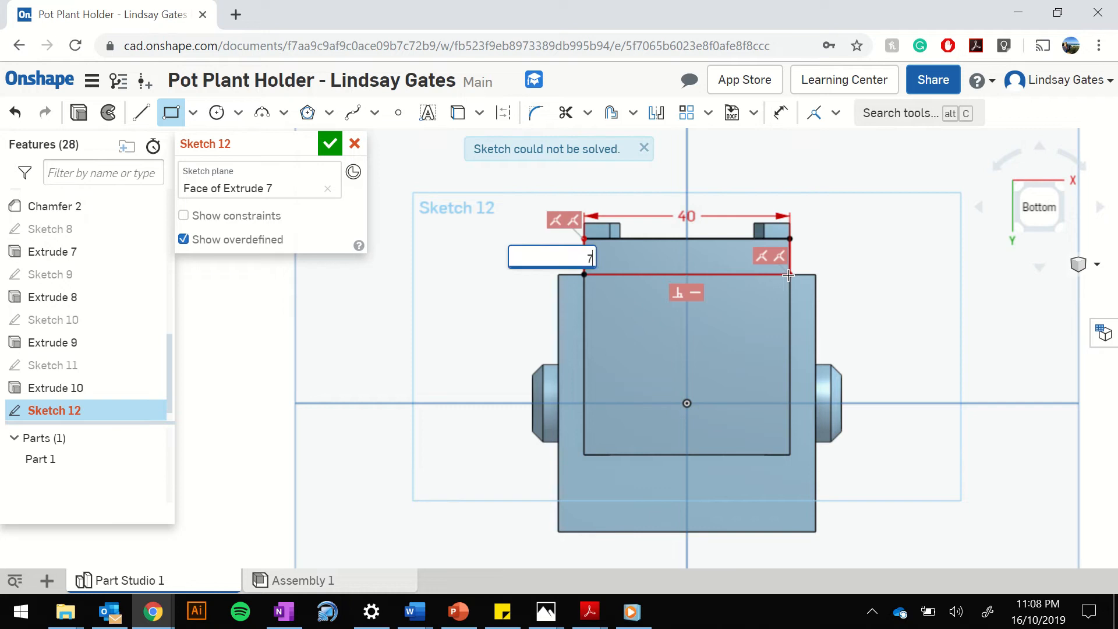
pyautogui.press('Return')
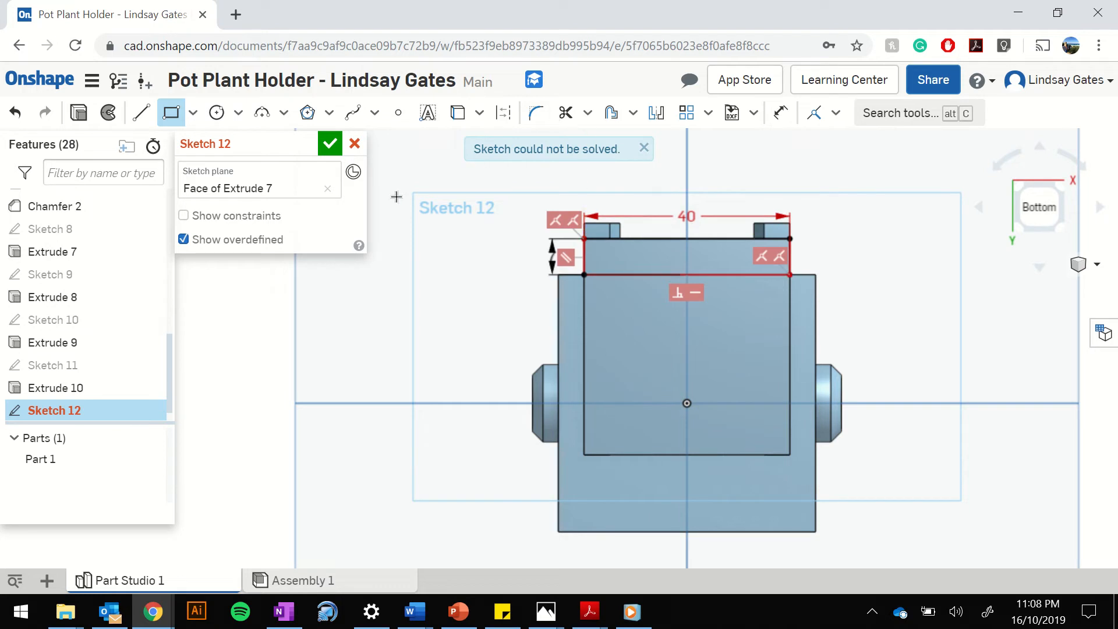
pyautogui.click(330, 144)
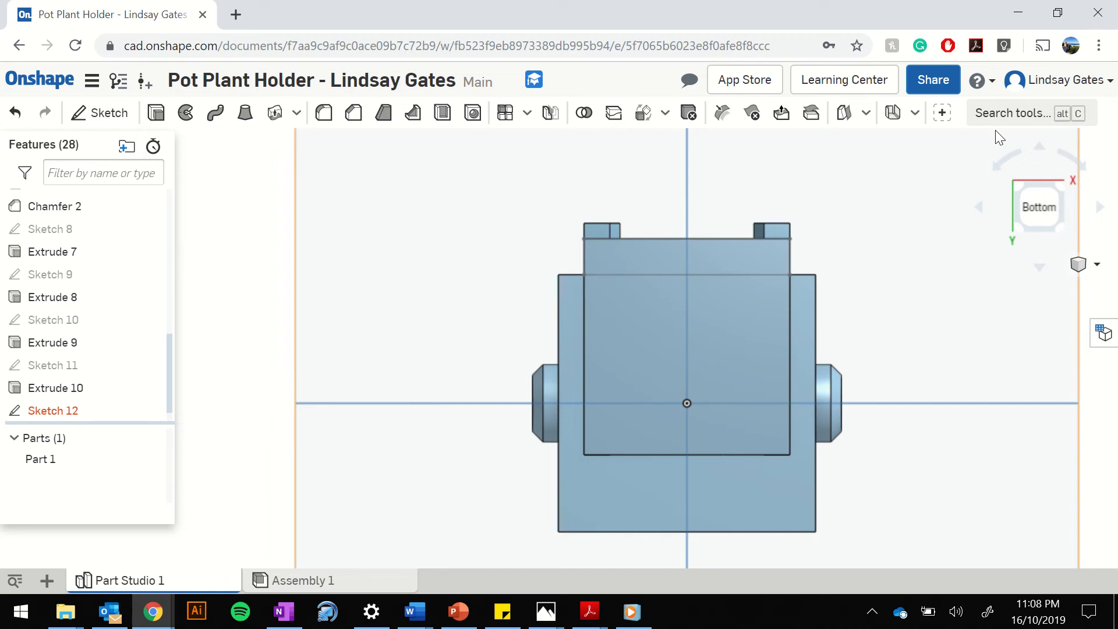
# - Extrude the thin front rectangle on the underside 25 mm downward as an addition to Part 1, forming the legs
pyautogui.moveTo(887, 237); pyautogui.dragTo(1014, 183, button='right')
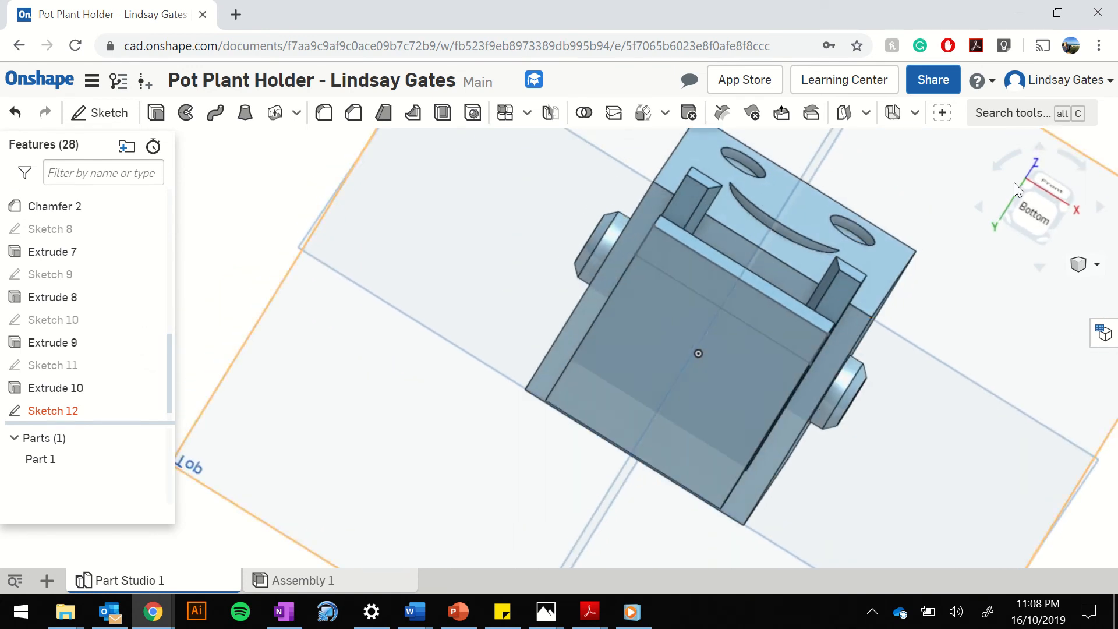
pyautogui.click(1026, 205)
pyautogui.scroll(5, 654, 294)
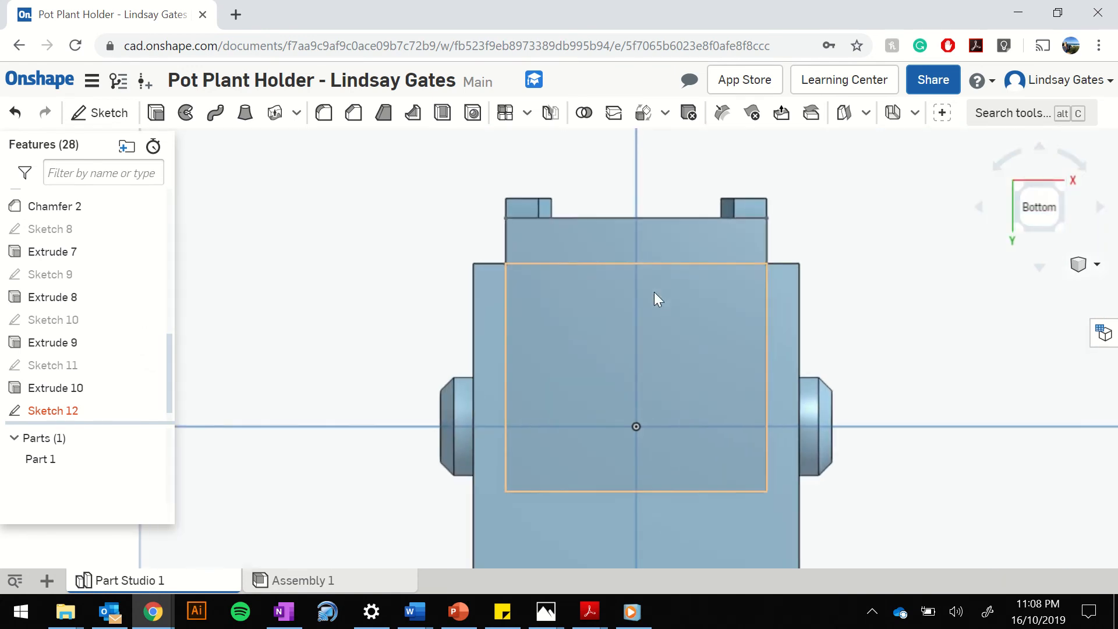
pyautogui.click(710, 233)
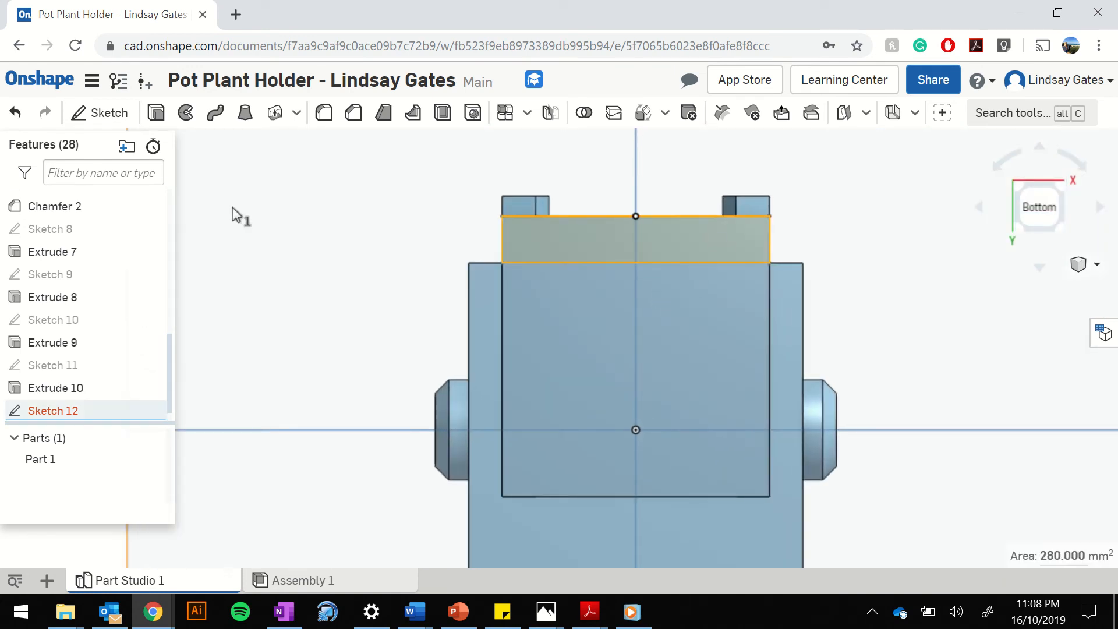
pyautogui.click(156, 113)
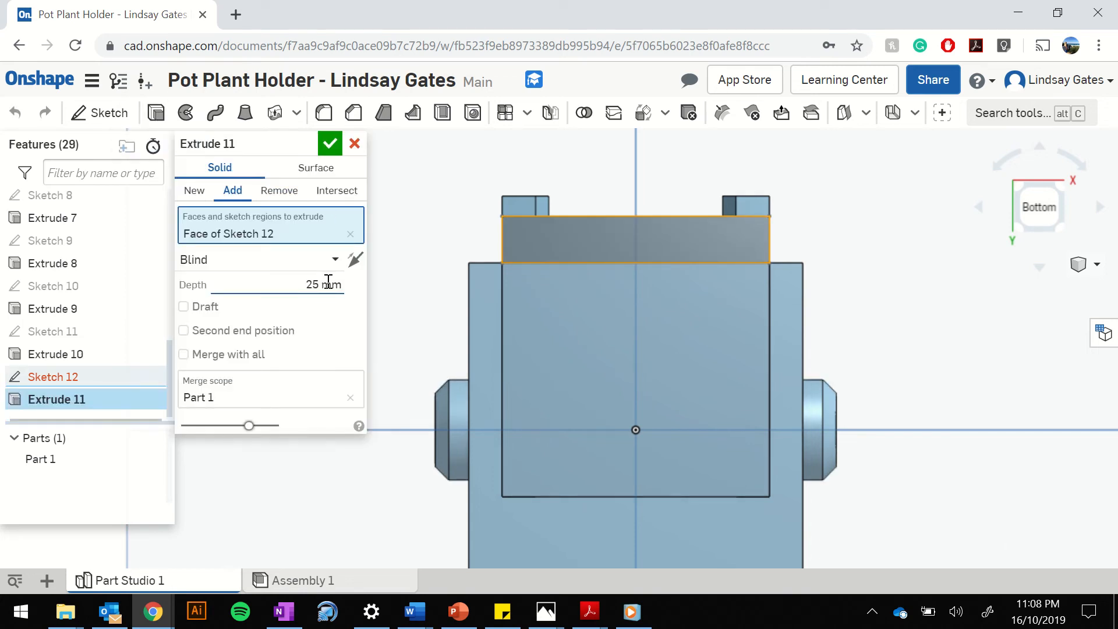
pyautogui.click(330, 143)
# - Sketch on the front face of the legs and draw a corner rectangle about 40 by 4.8 mm along its lower edge
pyautogui.moveTo(850, 209); pyautogui.dragTo(802, 250, button='right')
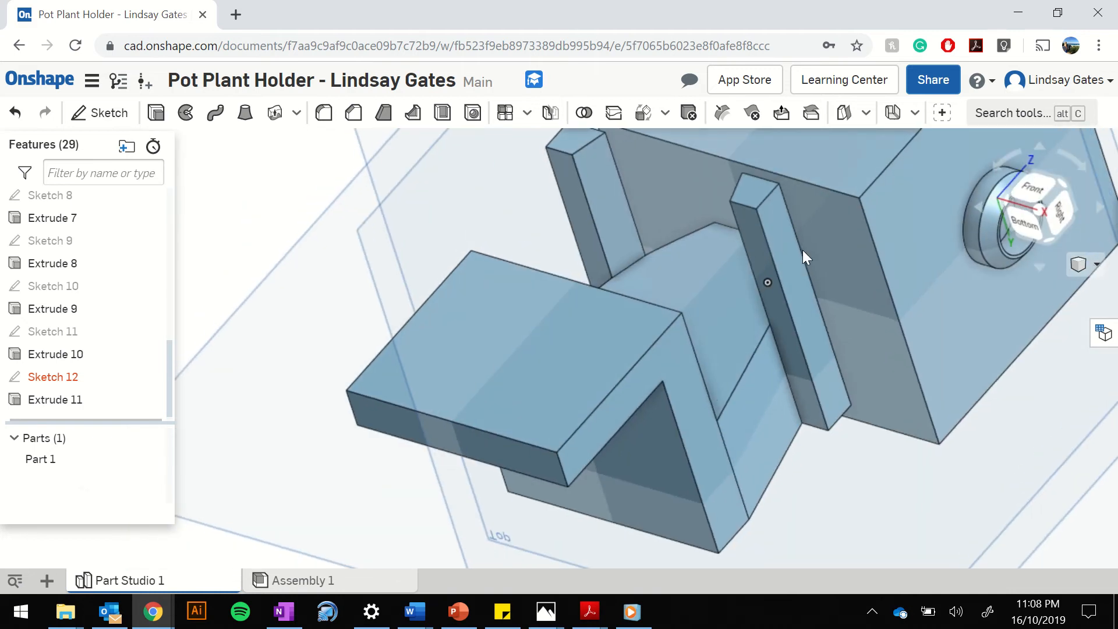
pyautogui.click(1059, 185)
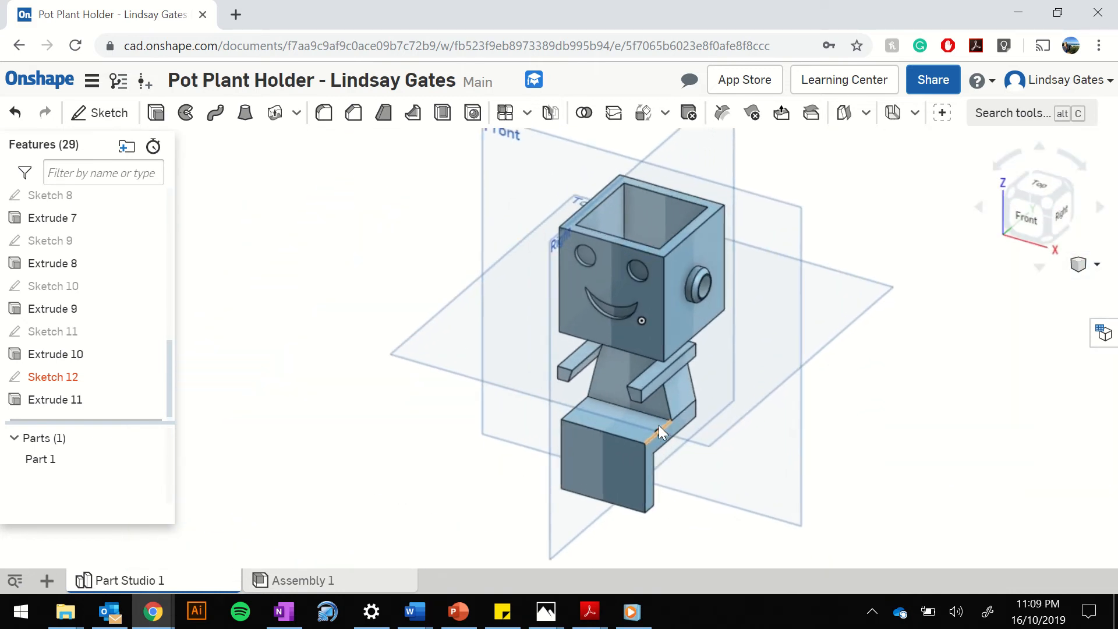
pyautogui.scroll(4, 659, 425)
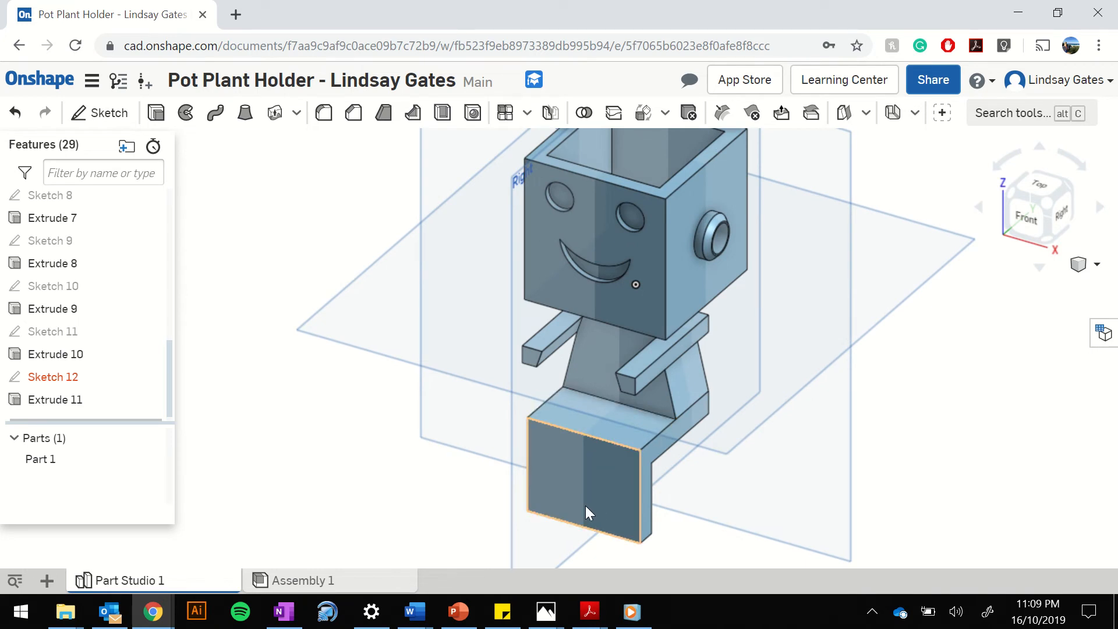
pyautogui.scroll(3, 587, 512)
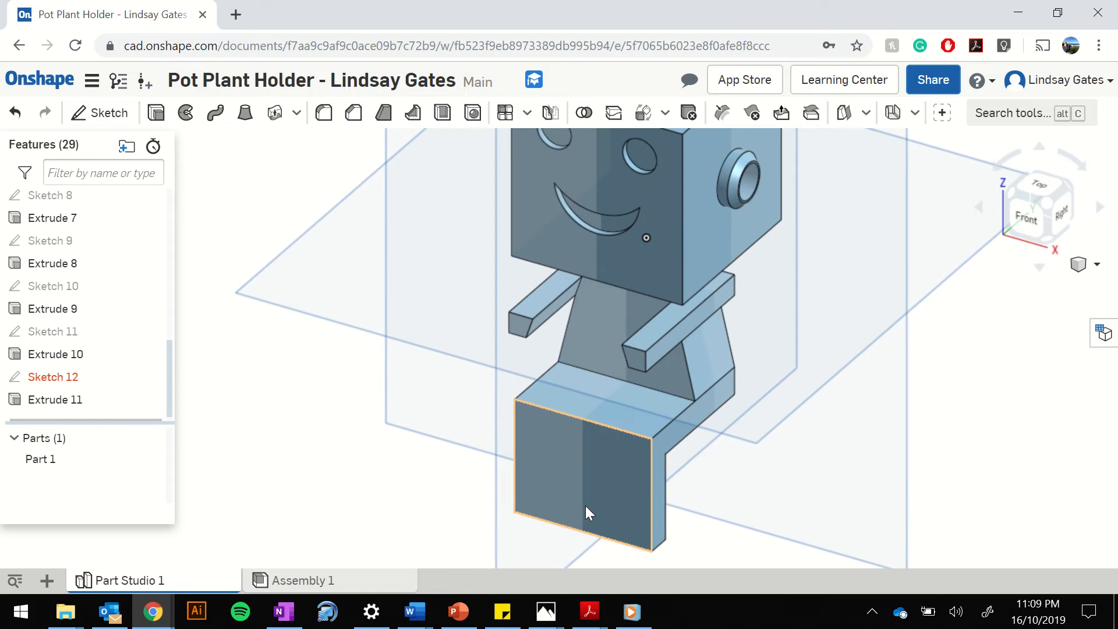
pyautogui.scroll(-3, 587, 511)
pyautogui.click(1026, 229)
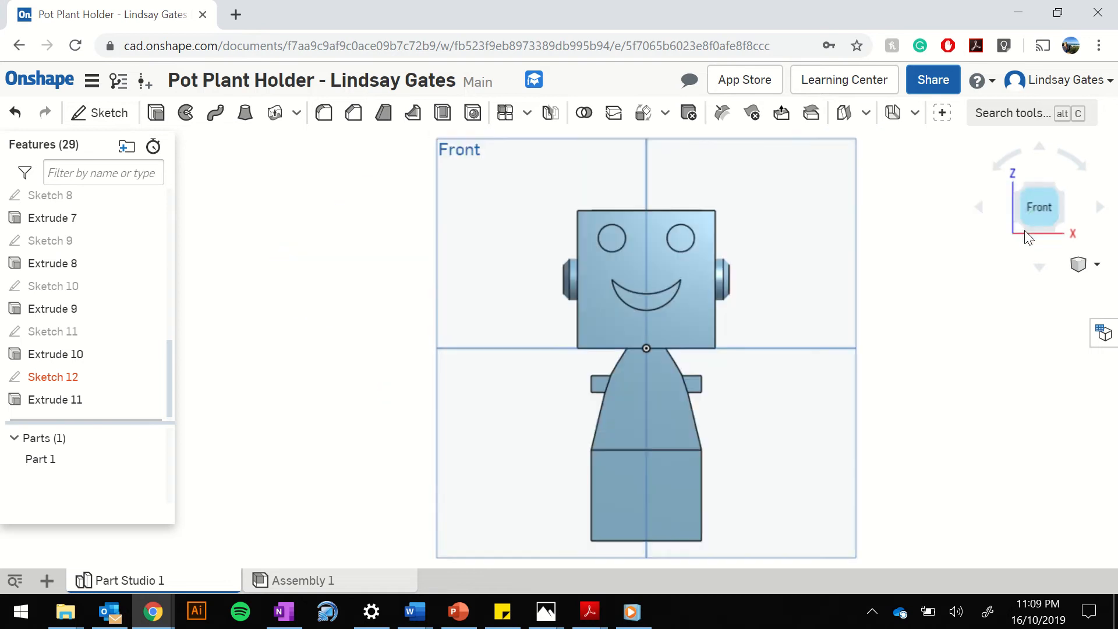
pyautogui.click(641, 503)
pyautogui.click(85, 116)
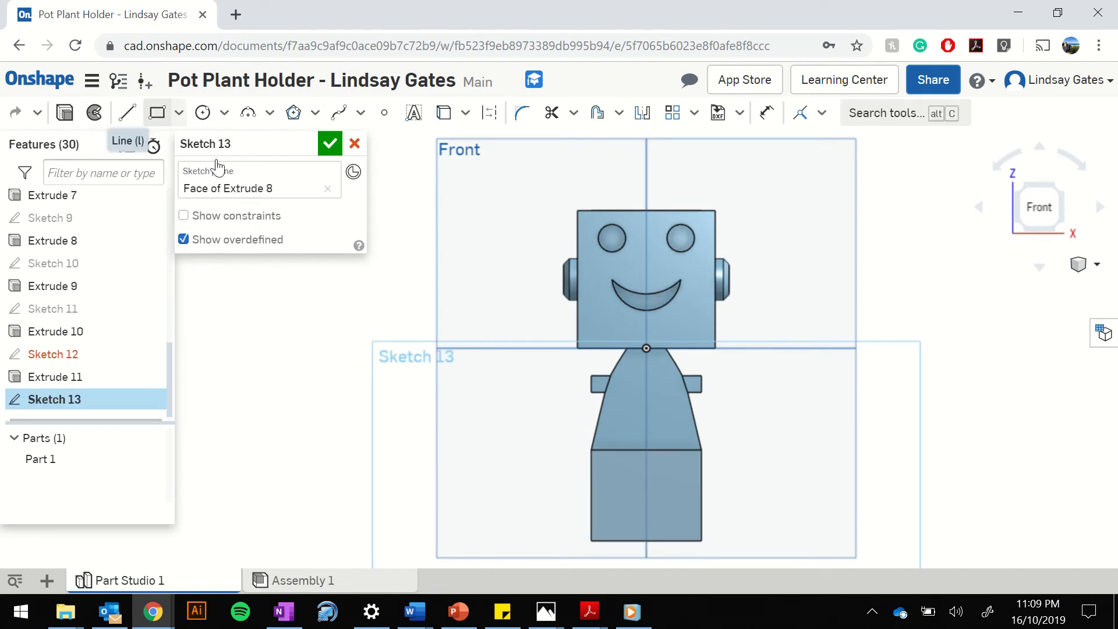
pyautogui.press('r')
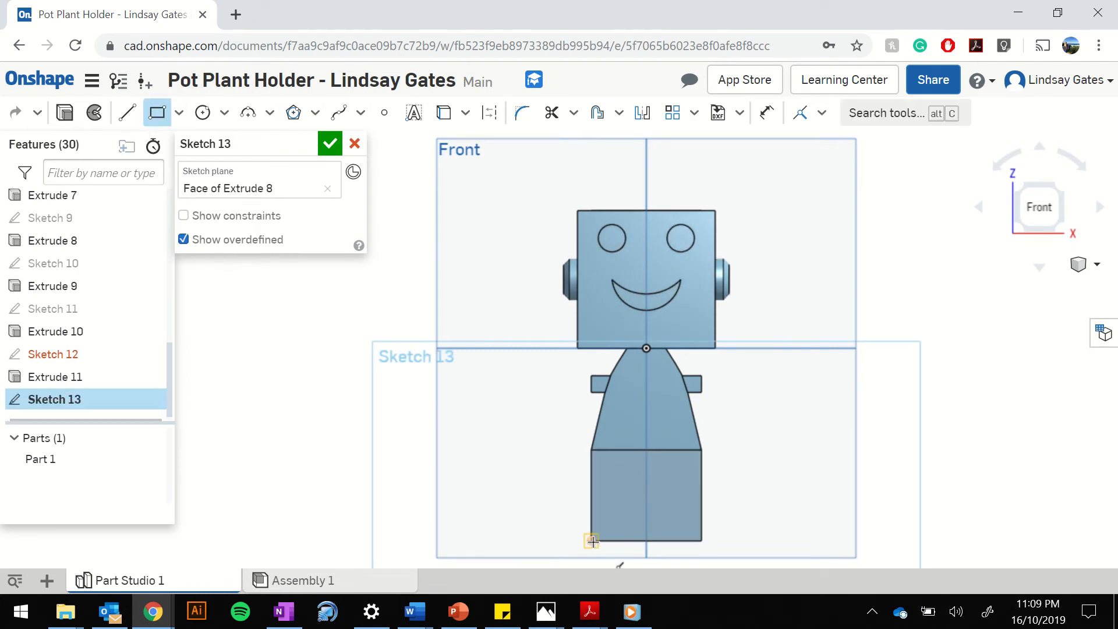
pyautogui.click(592, 541)
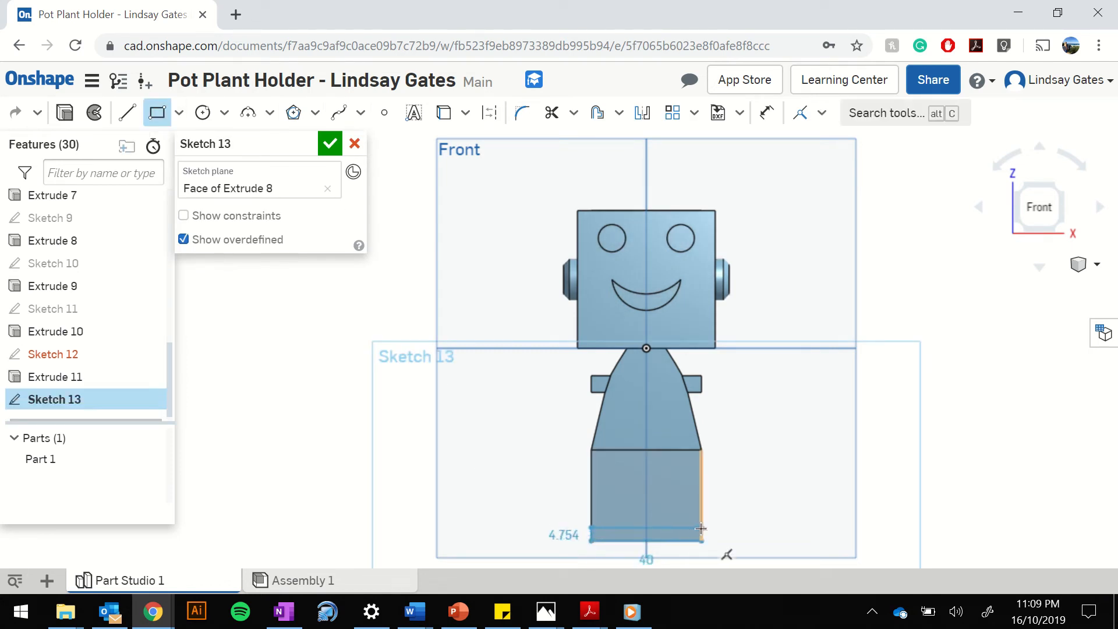
pyautogui.click(700, 529)
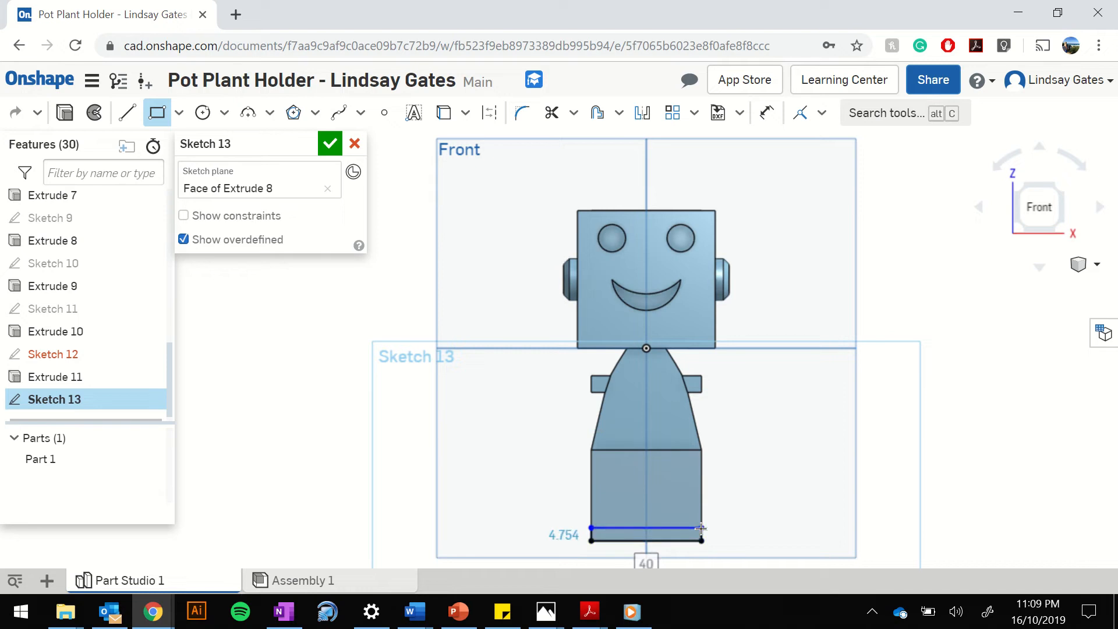
# - Dimension the lower leg rectangle 40 mm wide and 4 mm high, and finish the sketch
pyautogui.write('4')
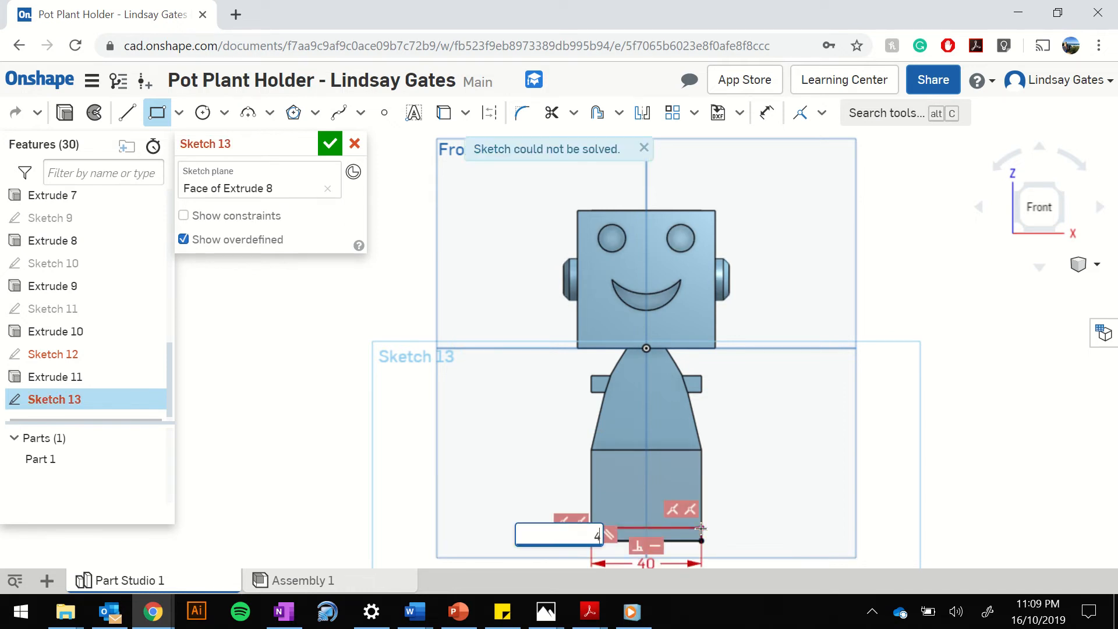
pyautogui.press('Return')
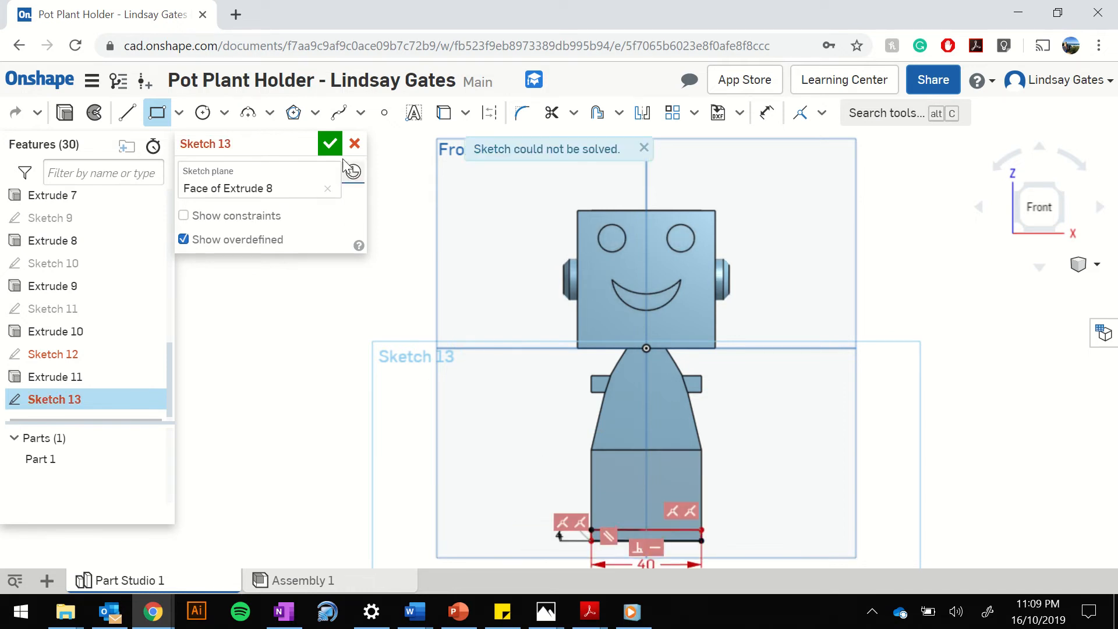
pyautogui.click(330, 144)
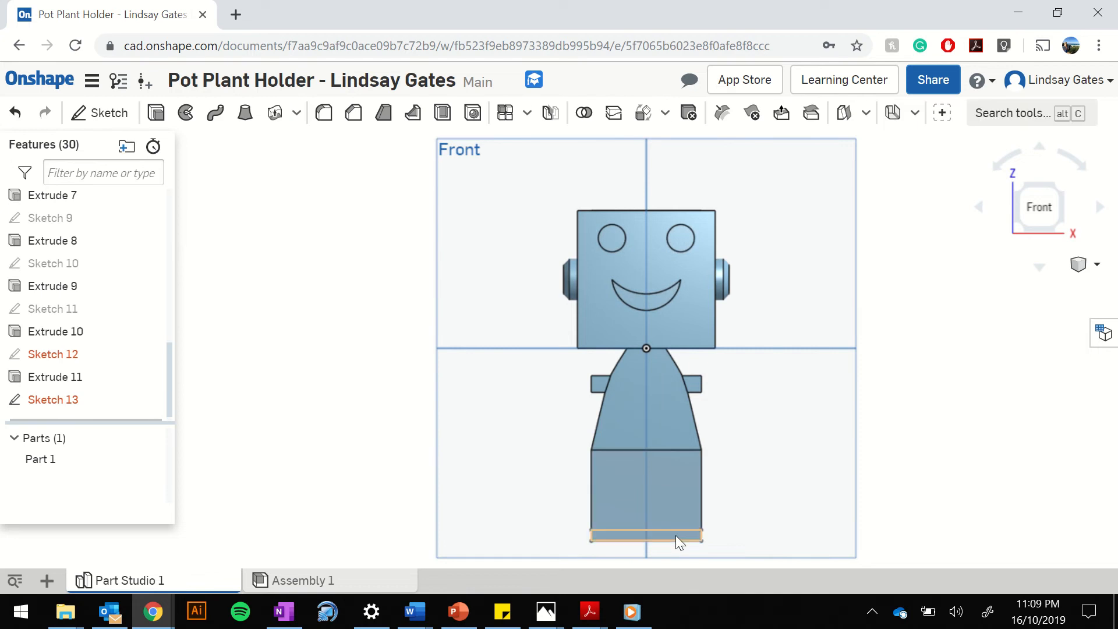
# - Extrude the lower rectangle on the front of the legs 10 mm forward as an addition to Part 1, forming the feet
pyautogui.moveTo(823, 367); pyautogui.dragTo(797, 374, button='right')
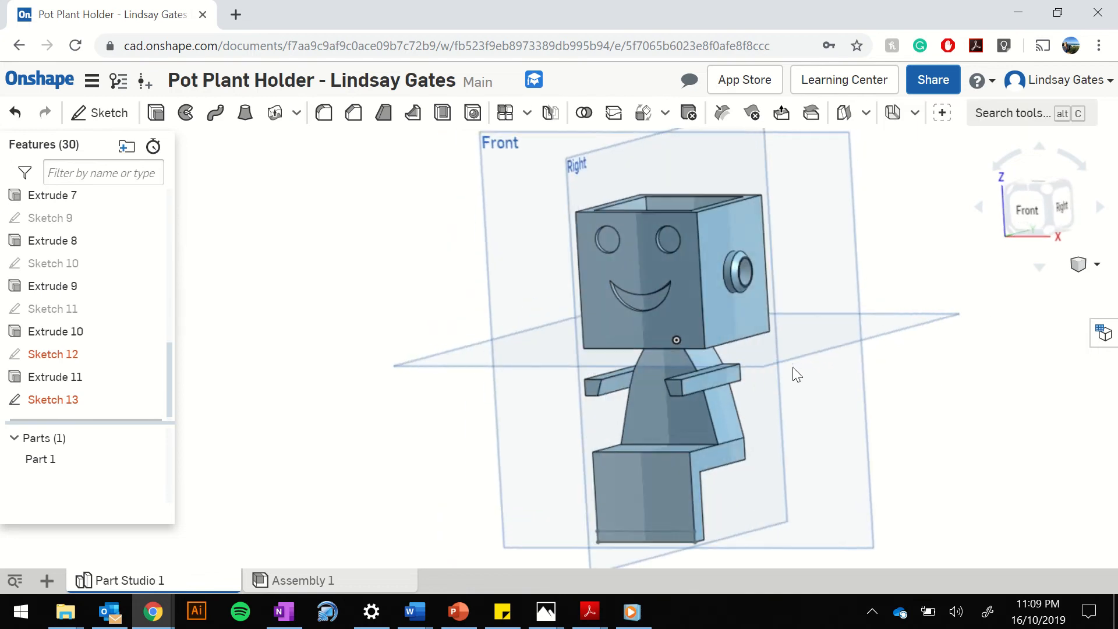
pyautogui.scroll(2, 676, 535)
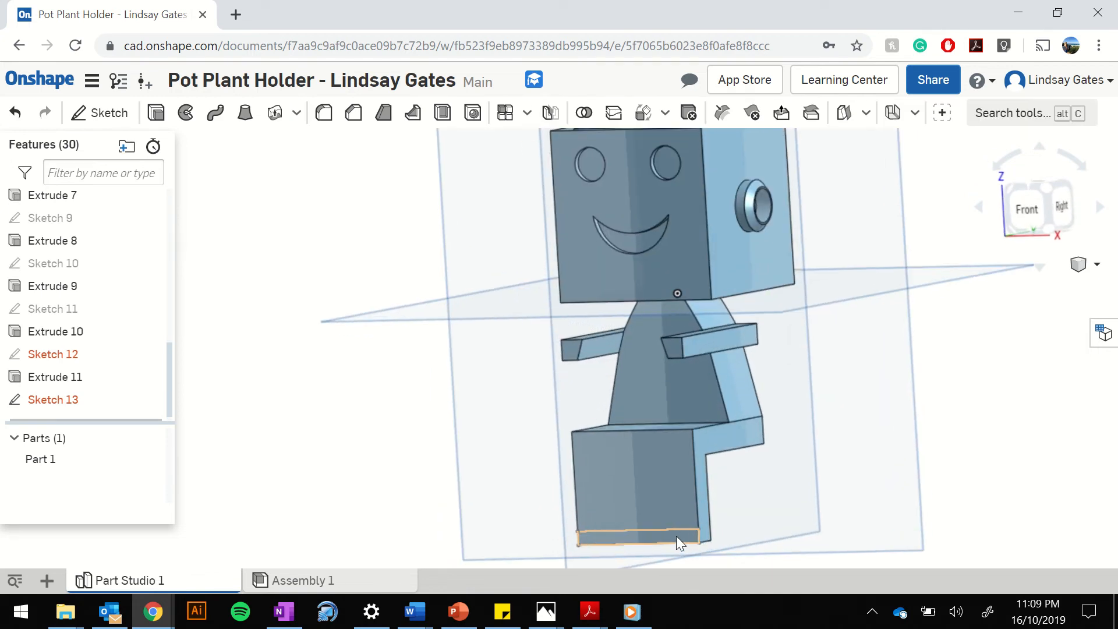
pyautogui.scroll(2, 676, 535)
pyautogui.rightClick(676, 535)
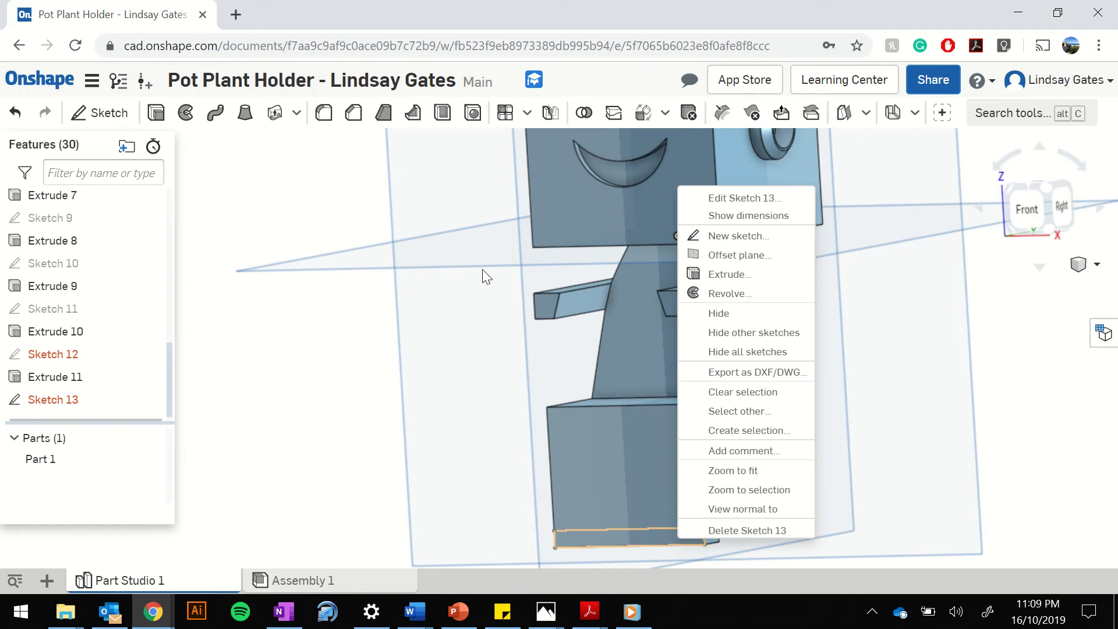
pyautogui.click(589, 354)
pyautogui.click(158, 111)
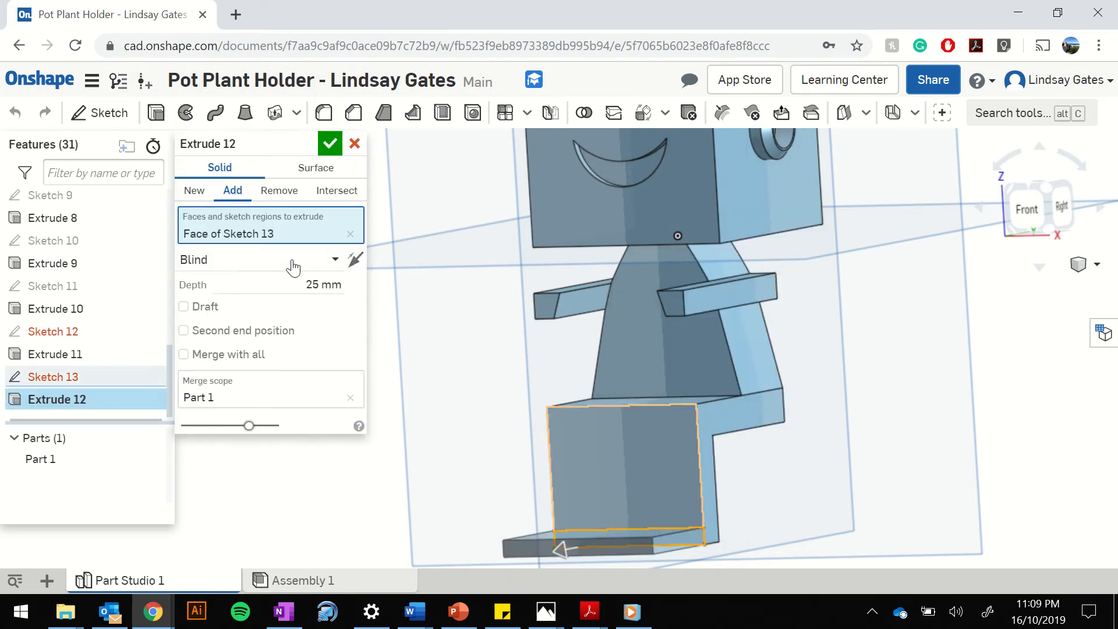
pyautogui.click(322, 285)
pyautogui.write('10')
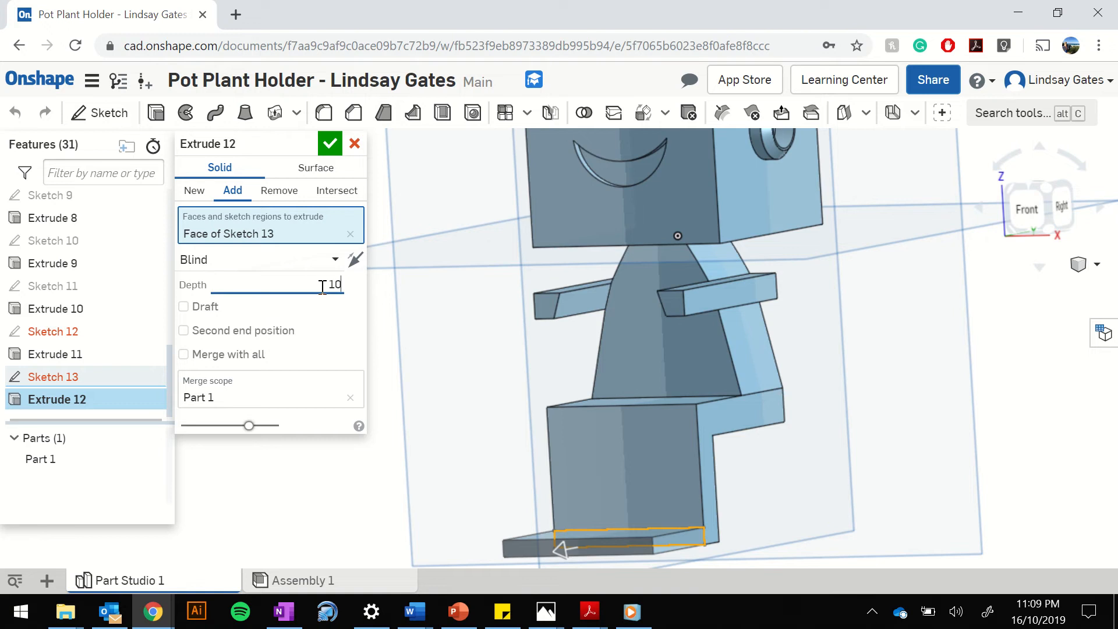
pyautogui.press('Return')
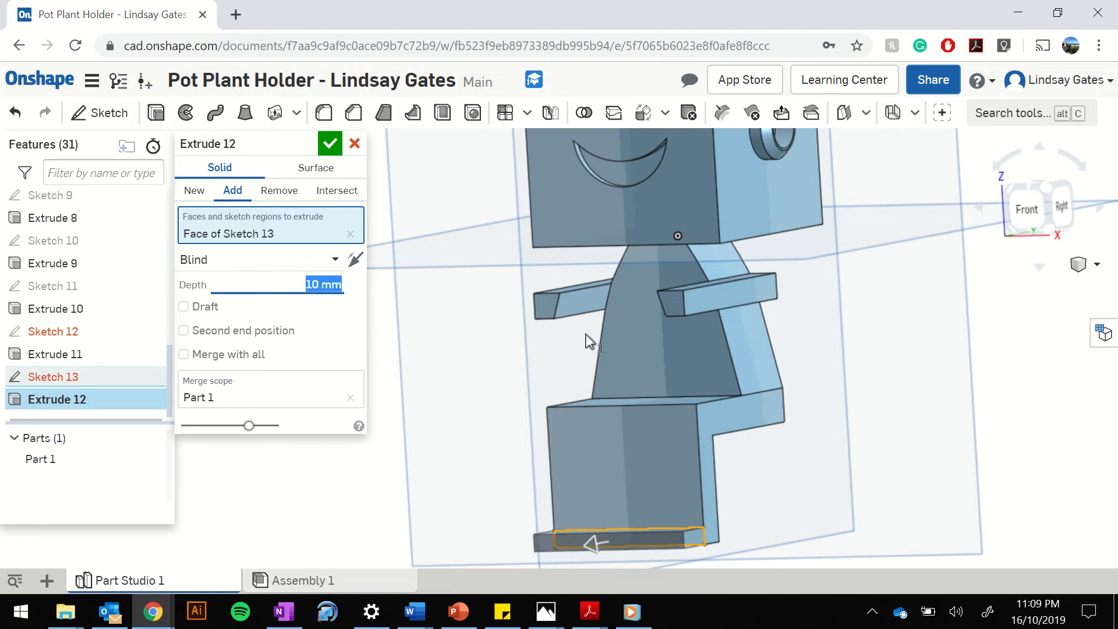
pyautogui.scroll(2, 565, 442)
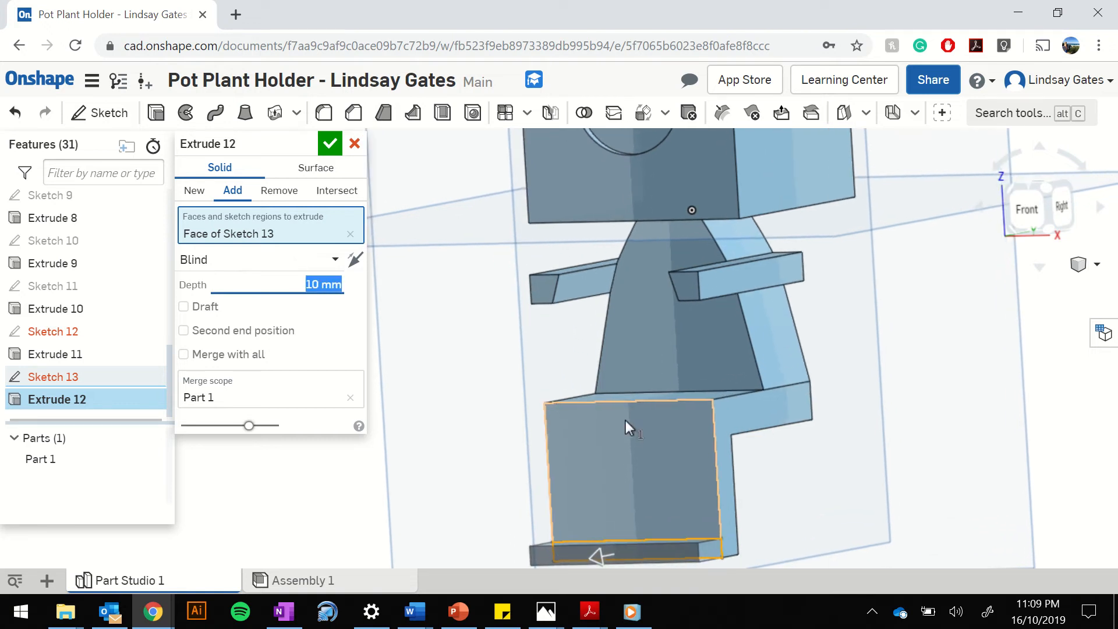
pyautogui.moveTo(843, 265); pyautogui.dragTo(854, 303, button='right')
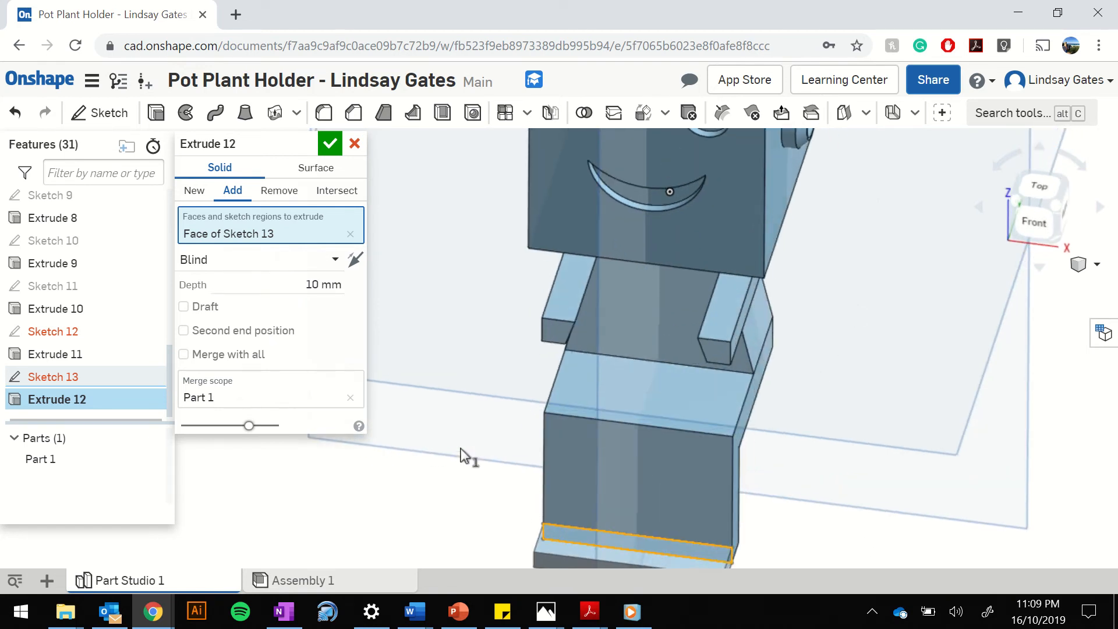
pyautogui.click(330, 143)
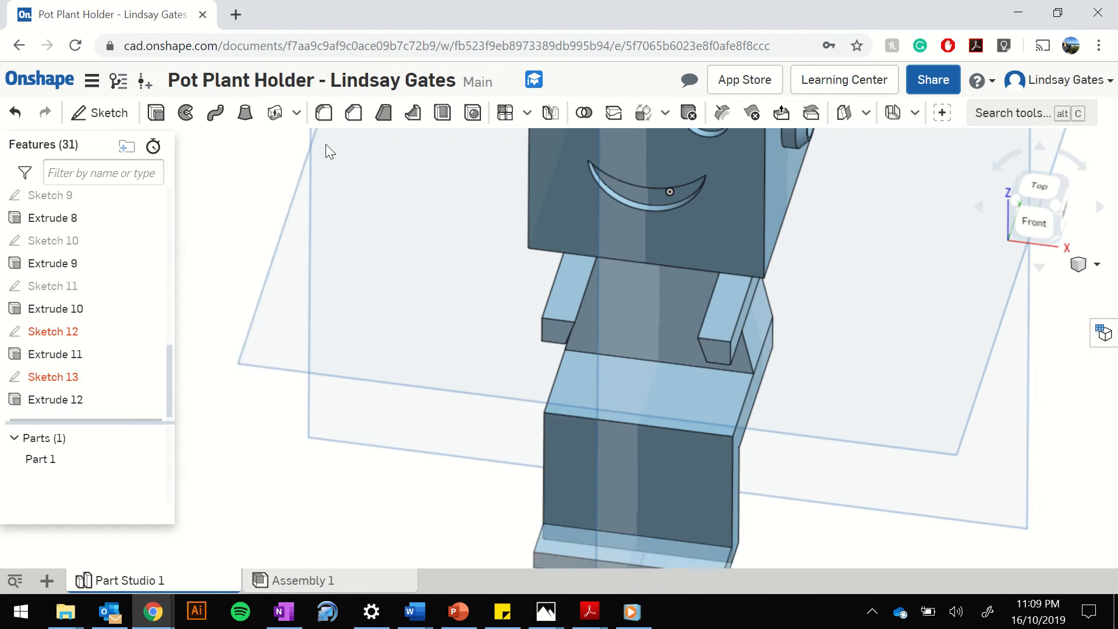
# - Start a new sketch on the front face of the legs, above the feet, in the front view
pyautogui.click(1055, 205)
pyautogui.scroll(2, 586, 401)
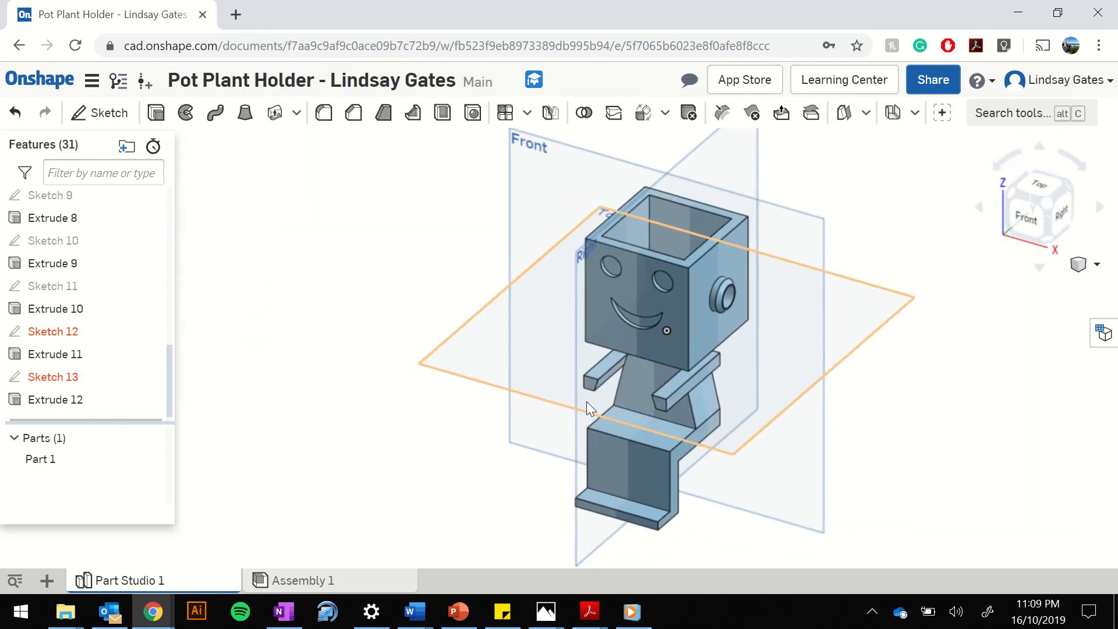
pyautogui.scroll(3, 638, 511)
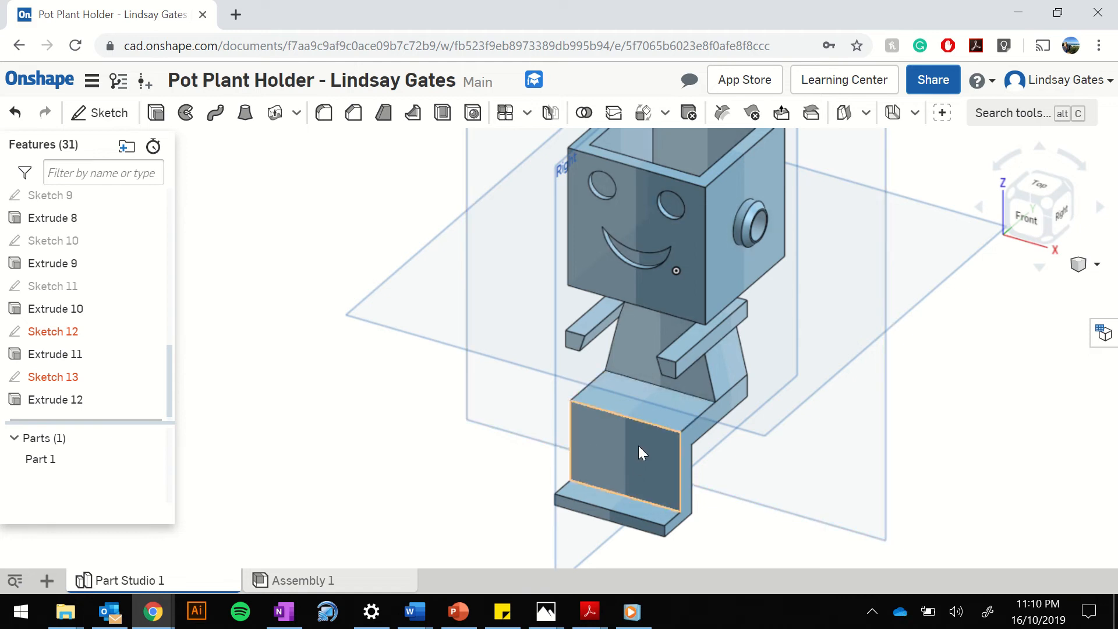
pyautogui.moveTo(638, 446)
pyautogui.mouseDown(button='right')
pyautogui.moveTo(669, 442)
pyautogui.moveTo(654, 461)
pyautogui.mouseUp(button='right')
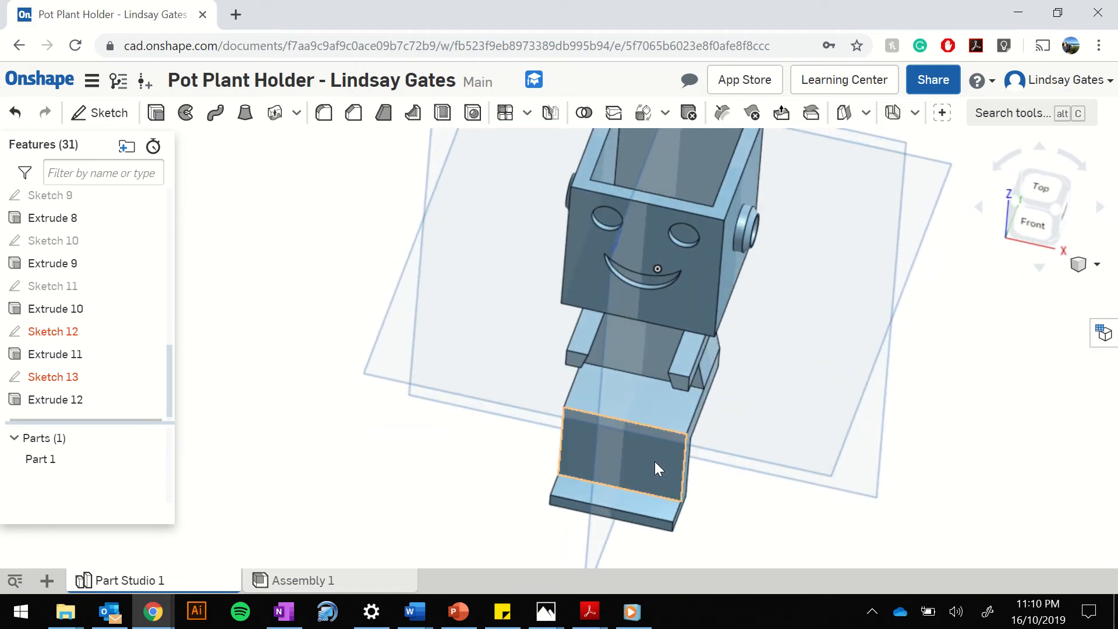
pyautogui.click(636, 449)
pyautogui.click(1029, 234)
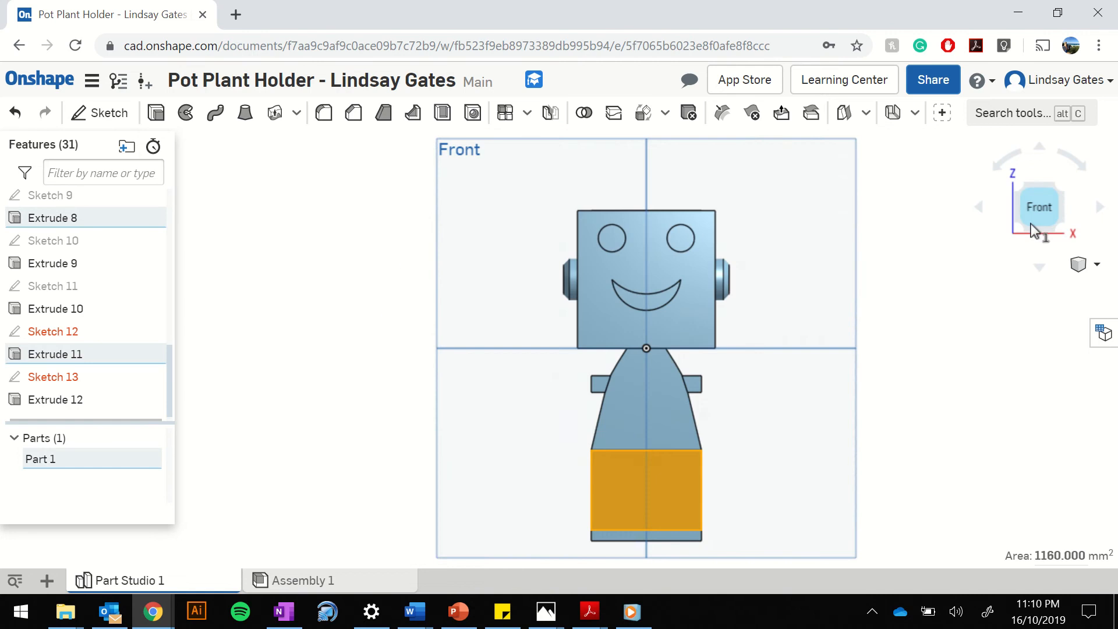
pyautogui.click(217, 170)
pyautogui.click(103, 129)
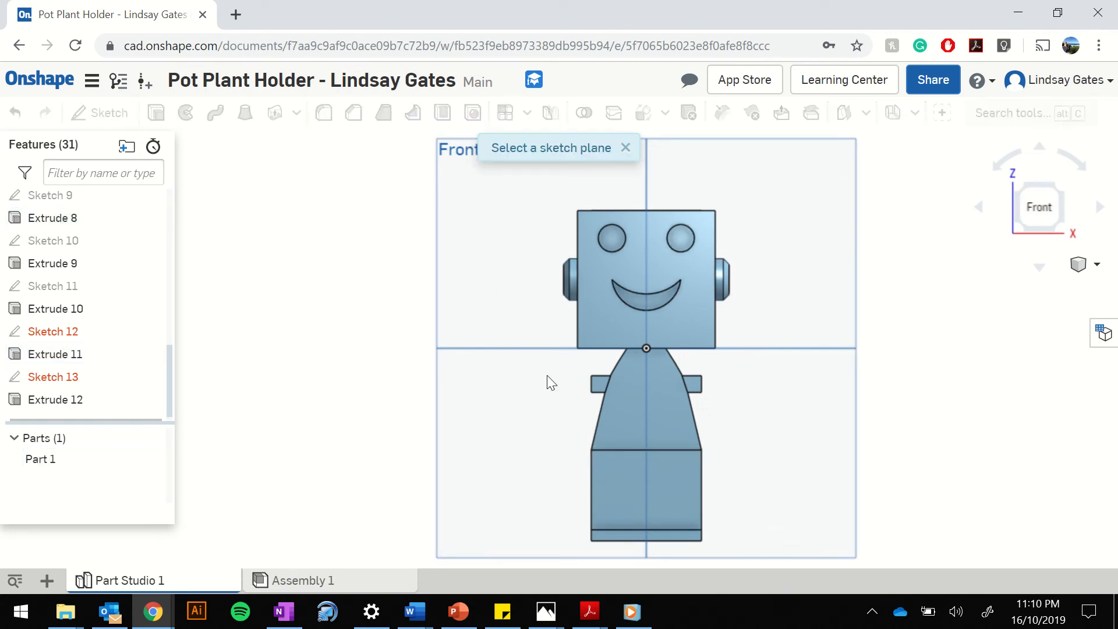
pyautogui.click(665, 476)
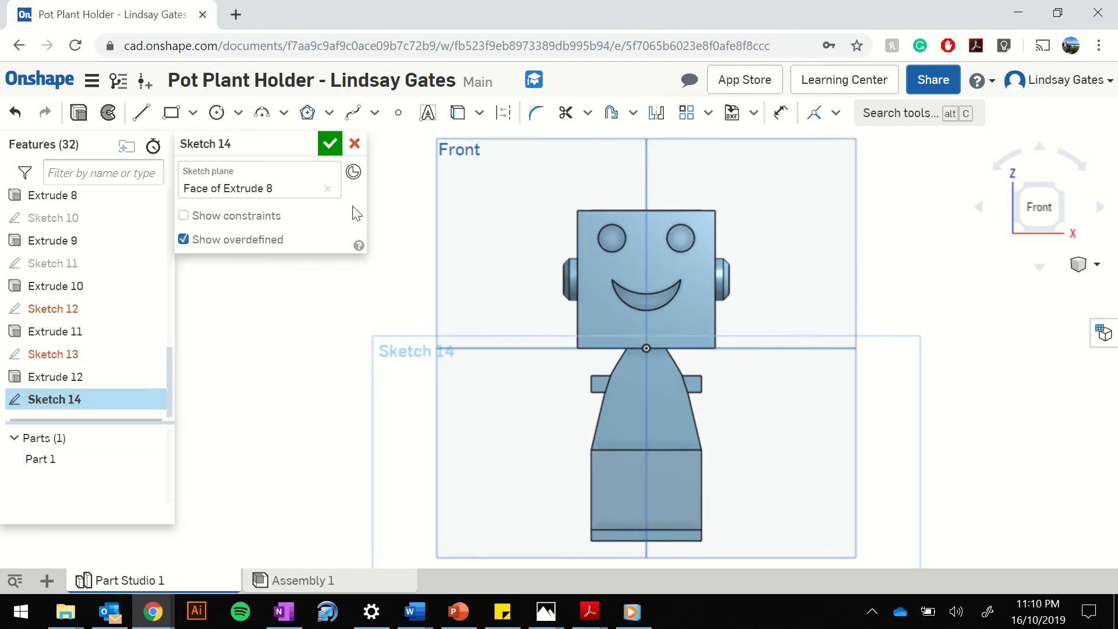
# - Draw a spline bowed to one side between the midpoints of the leg face's upper and lower edges
pyautogui.click(353, 112)
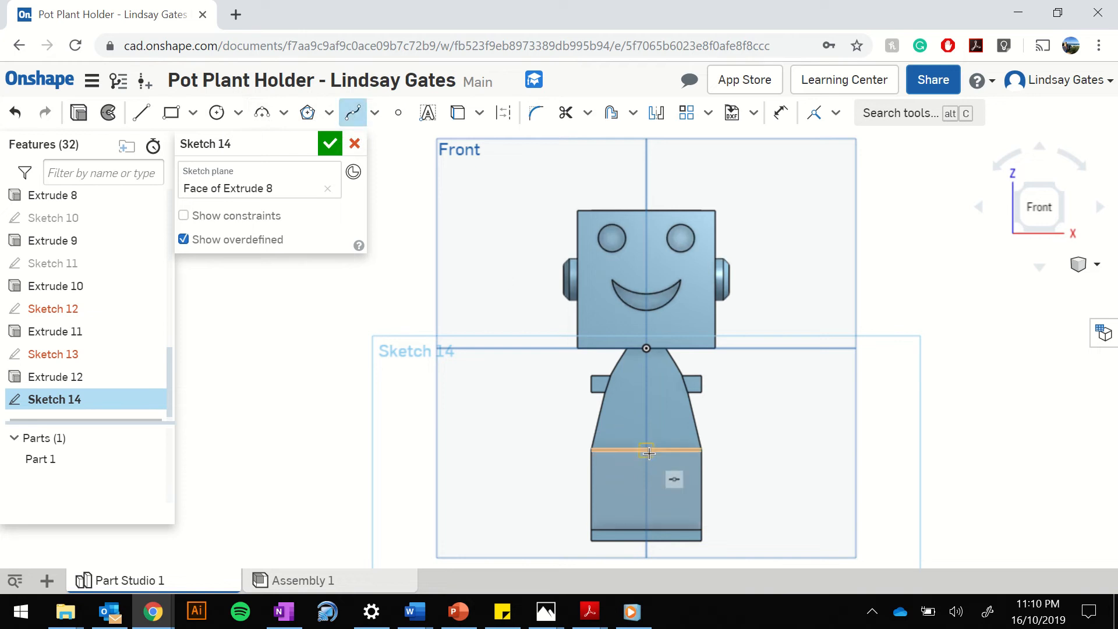
pyautogui.press('Escape')
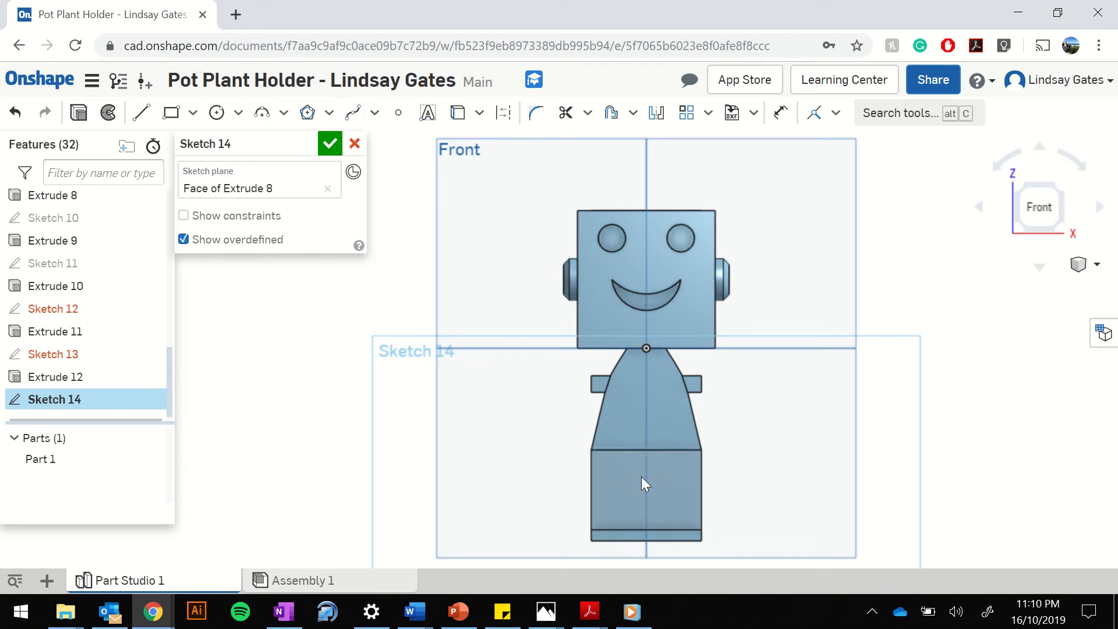
pyautogui.click(353, 112)
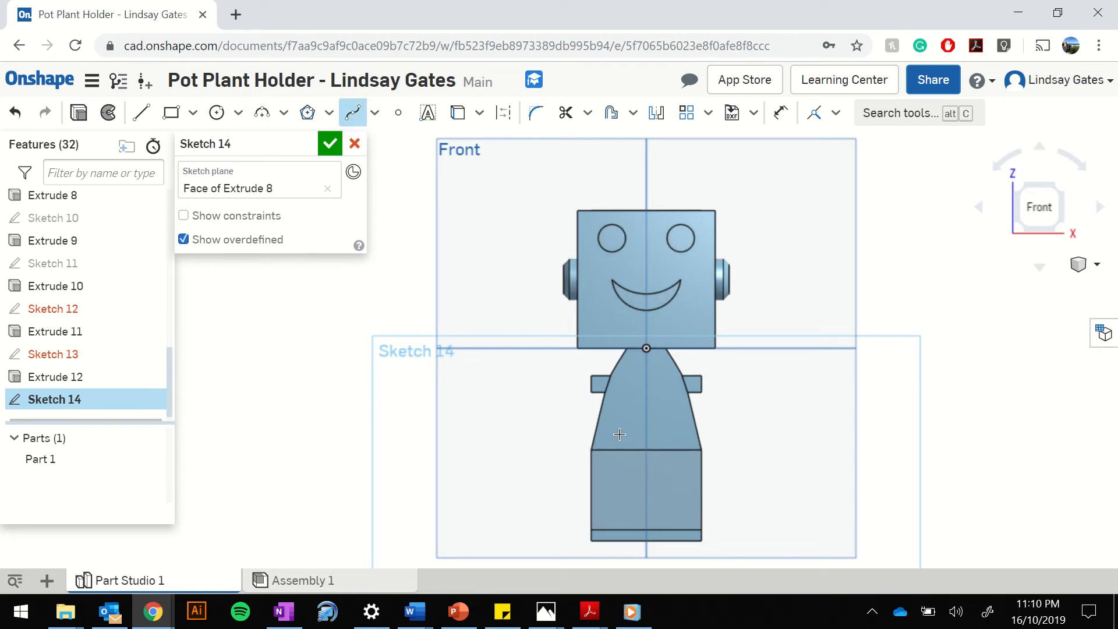
pyautogui.click(646, 451)
pyautogui.click(646, 530)
pyautogui.scroll(3, 647, 530)
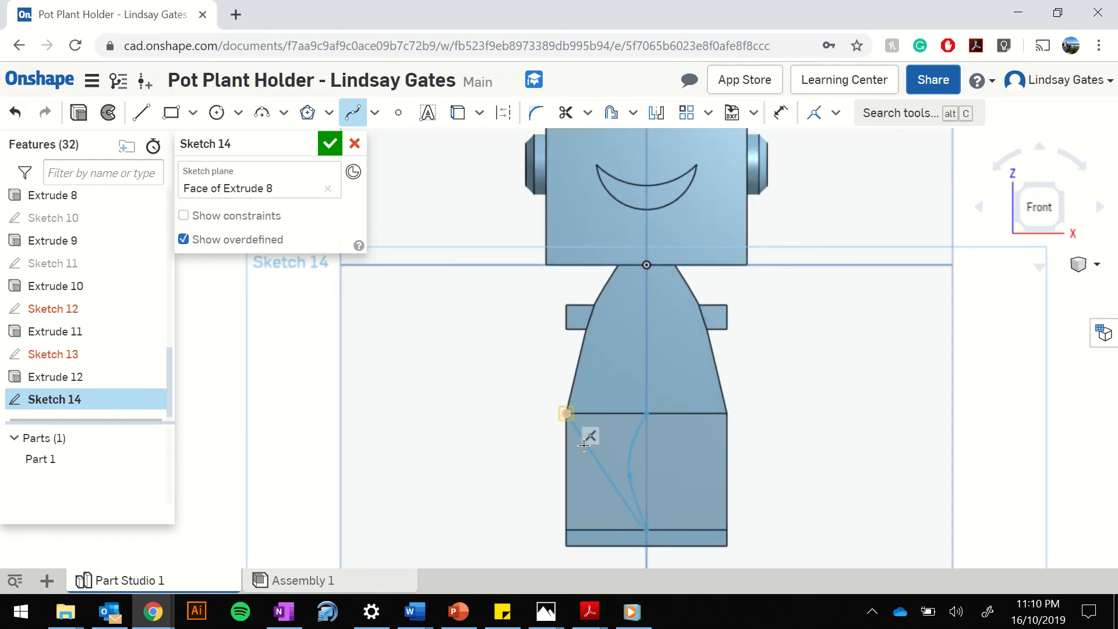
pyautogui.press('Escape')
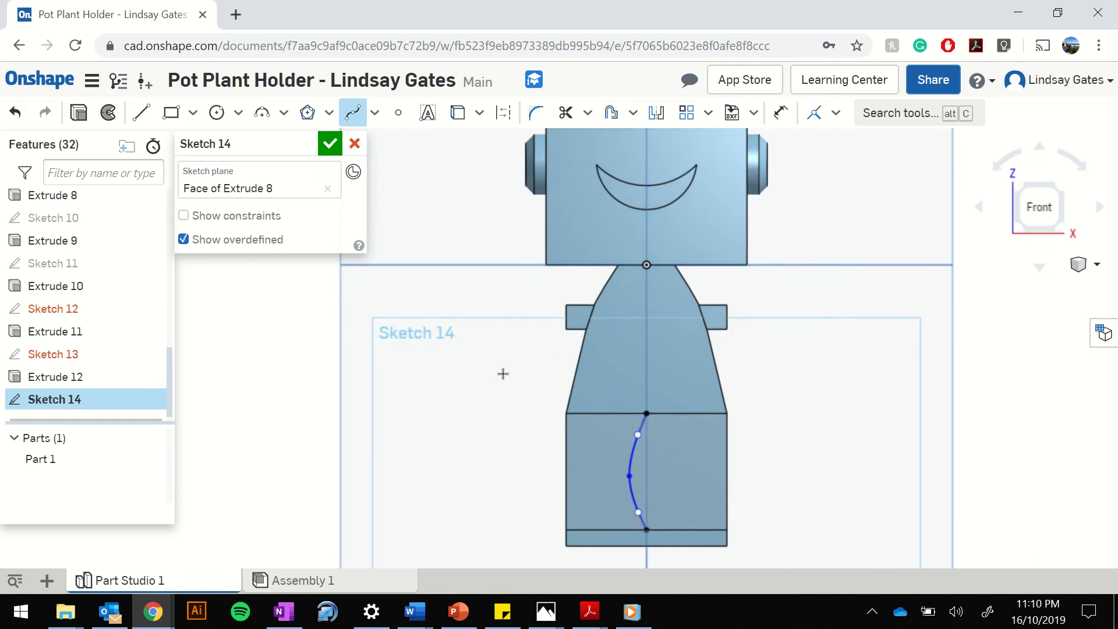
# - Mirror the curved spline about the Right plane to close a lens-shaped outline between the legs
pyautogui.click(651, 116)
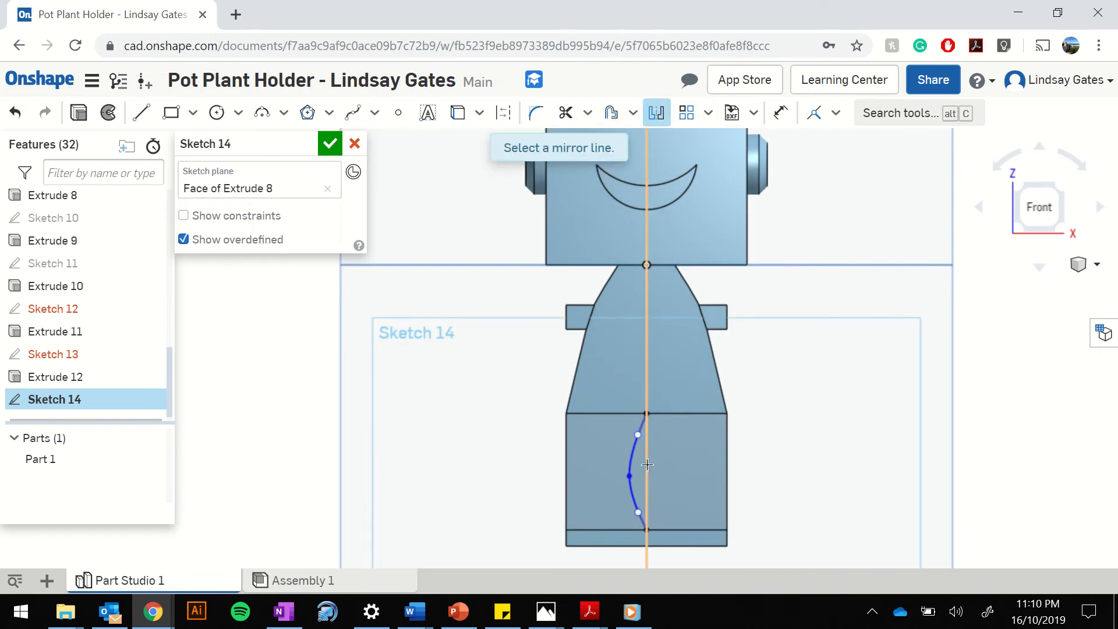
pyautogui.click(647, 464)
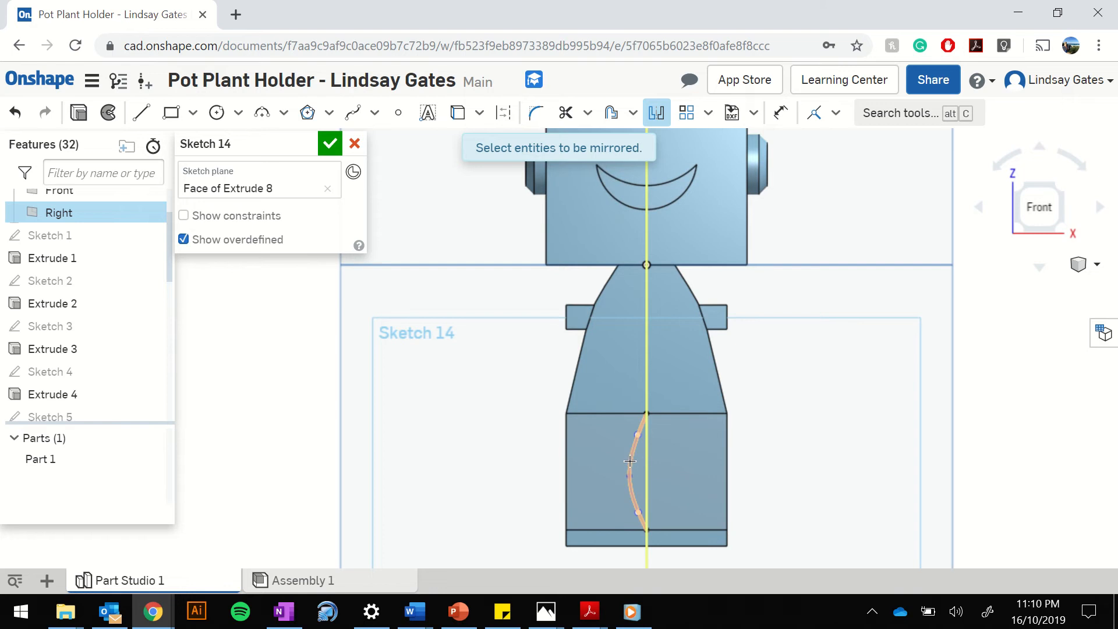
pyautogui.click(630, 461)
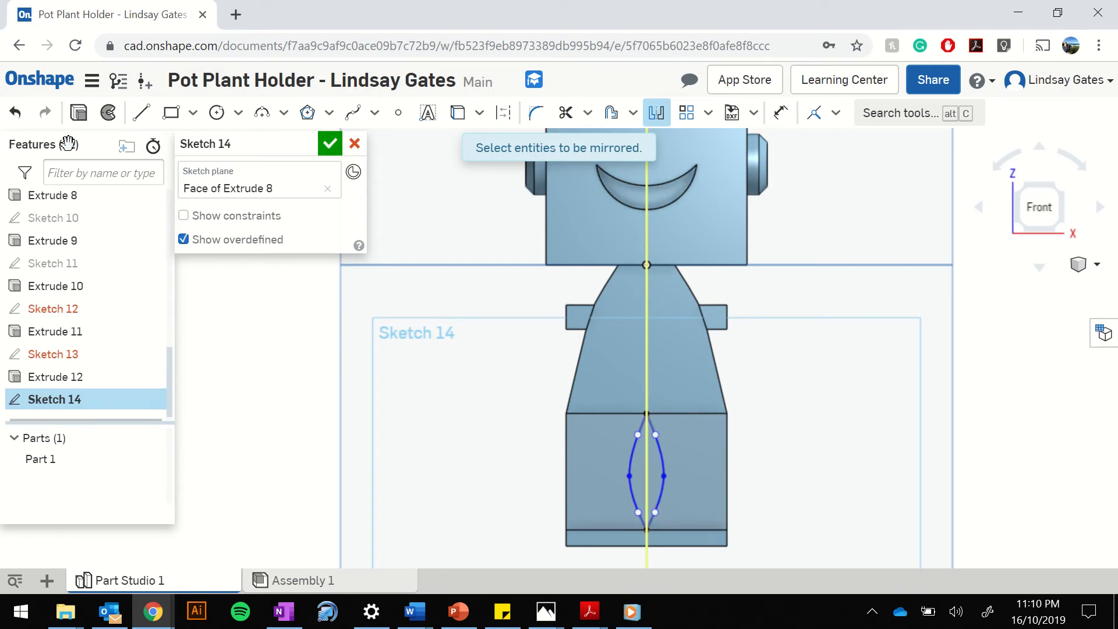
# - Try to cut the lens-shaped region through the legs with a 25 mm Remove extrude on Part 1
pyautogui.click(78, 113)
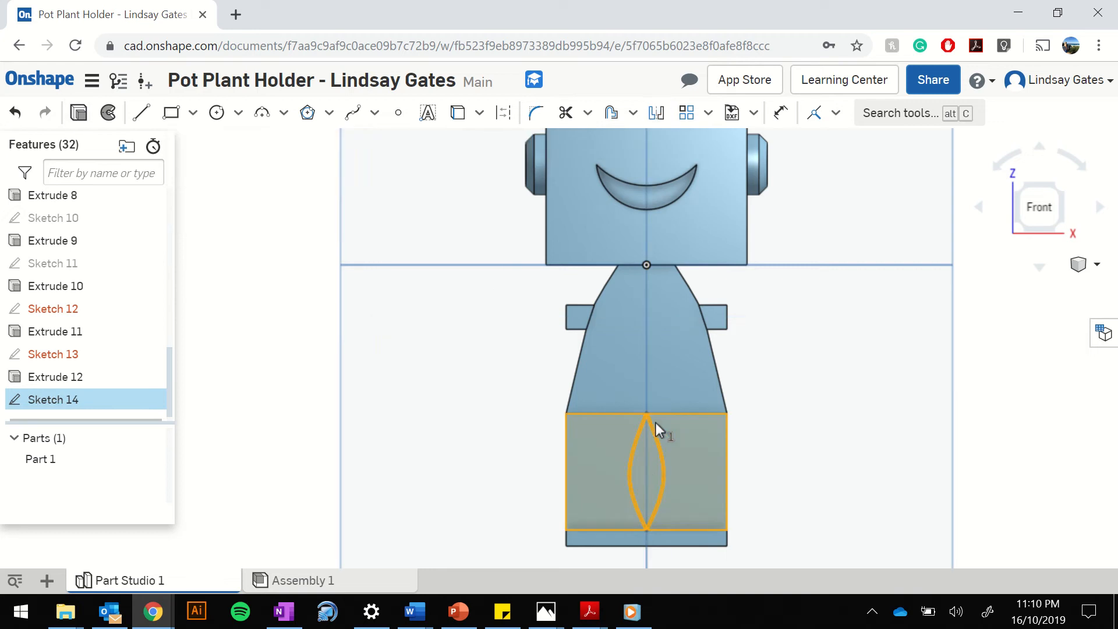
pyautogui.click(646, 466)
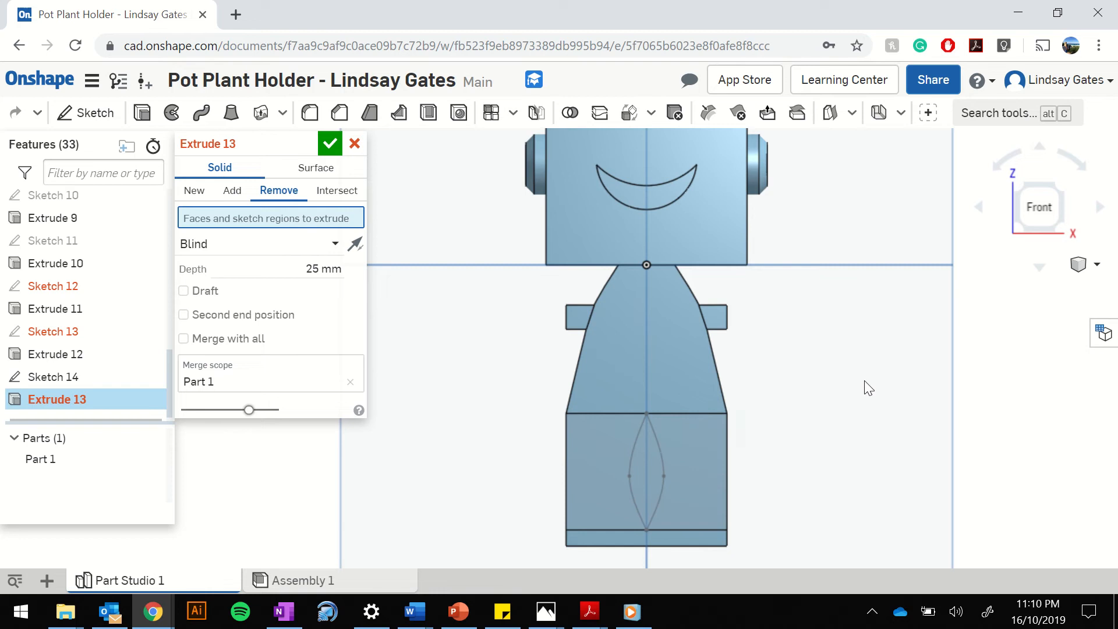
pyautogui.moveTo(866, 383); pyautogui.dragTo(844, 408, button='right')
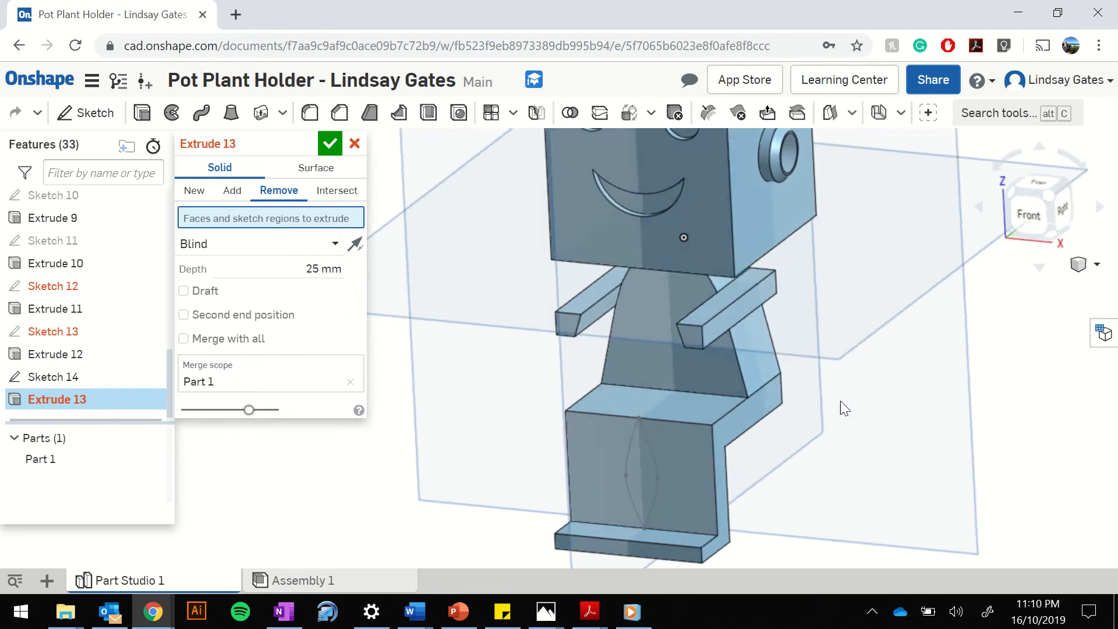
pyautogui.click(639, 464)
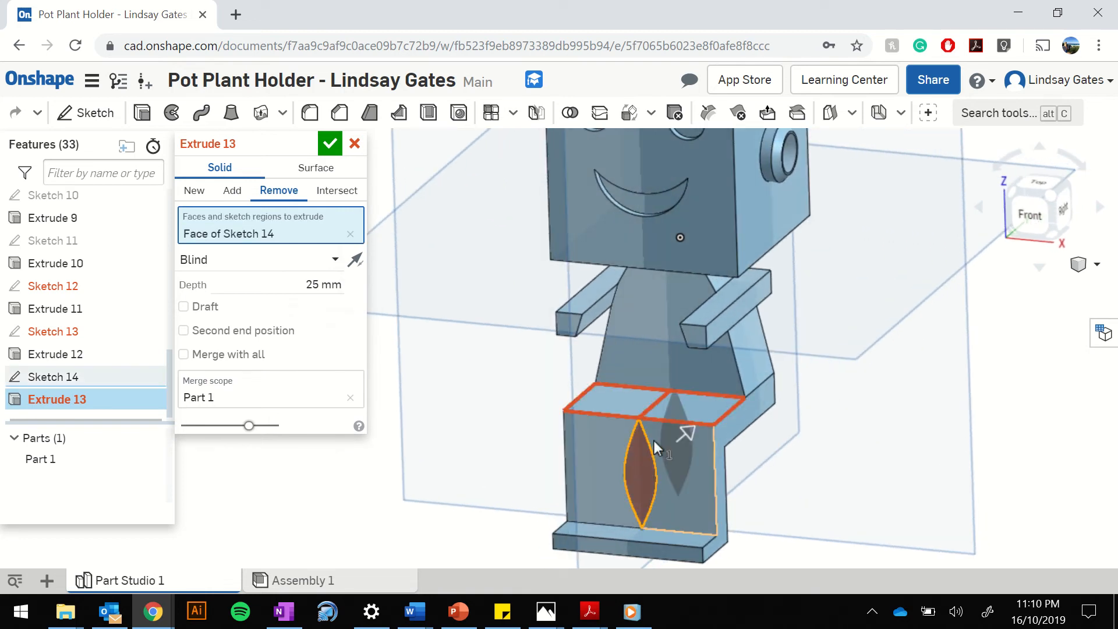
pyautogui.press('Return')
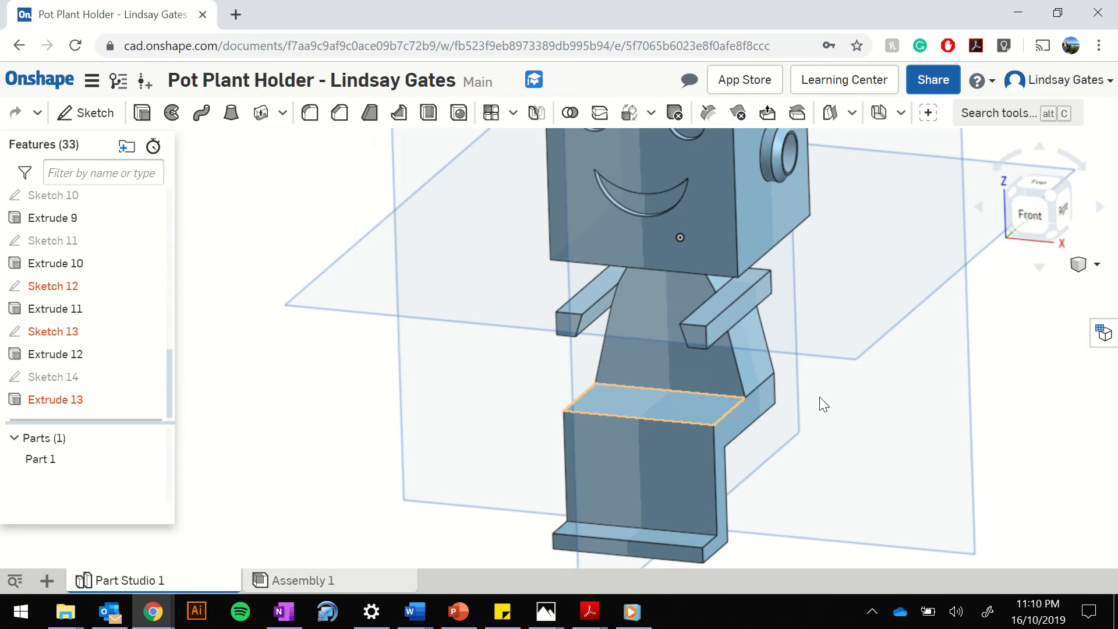
# - Undo the lens-shaped cut and delete its sketch from the front face of the legs
pyautogui.hotkey('ctrl', 'z')
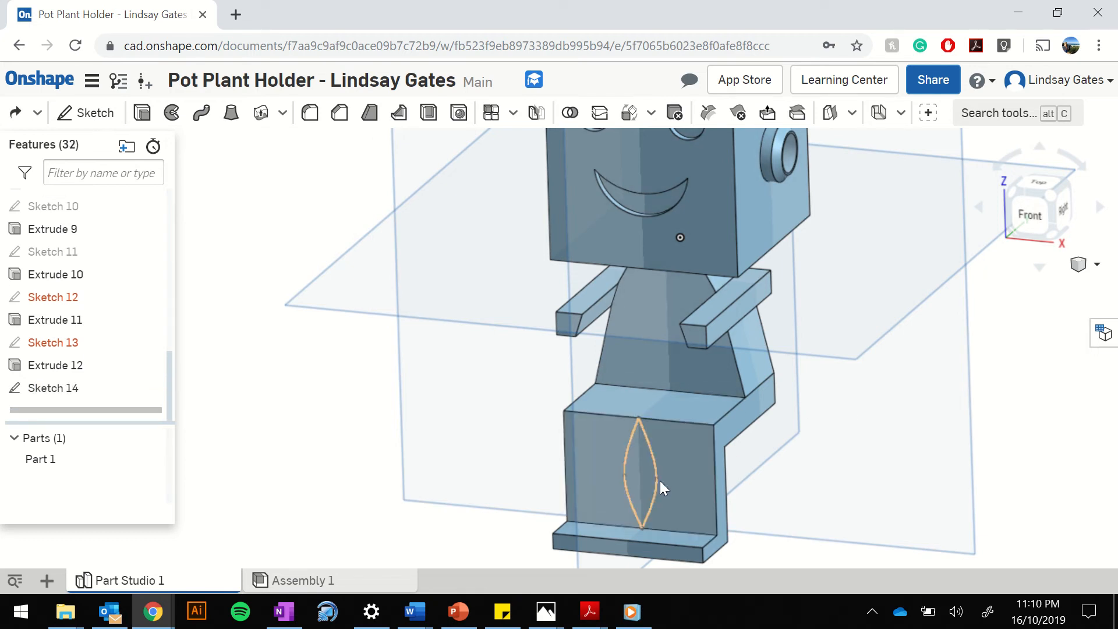
pyautogui.scroll(1, 645, 479)
pyautogui.scroll(3, 645, 483)
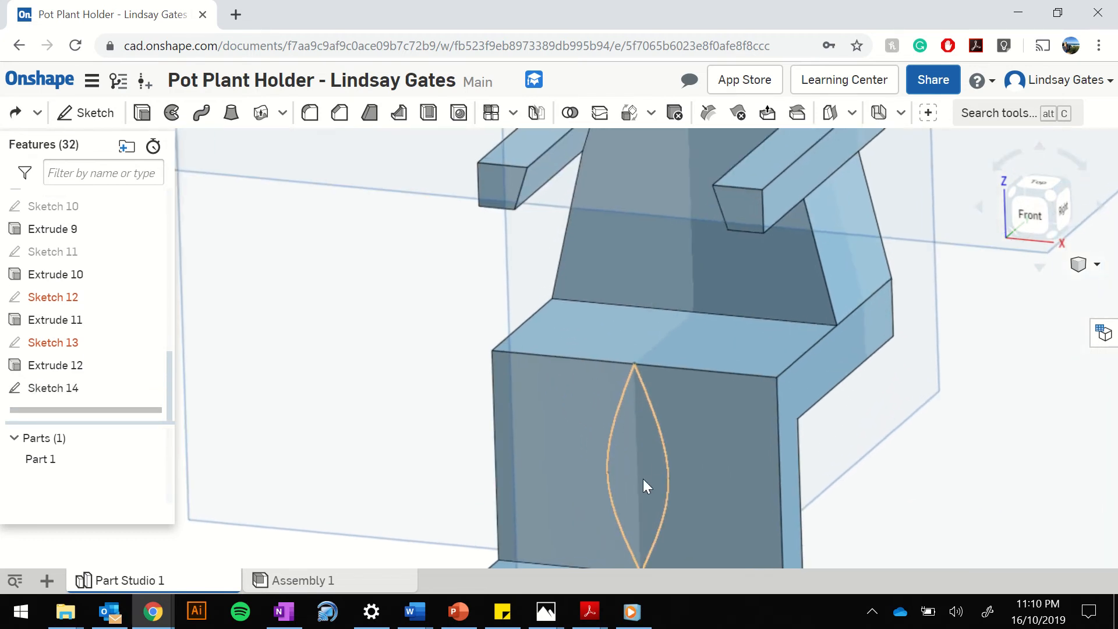
pyautogui.click(652, 461)
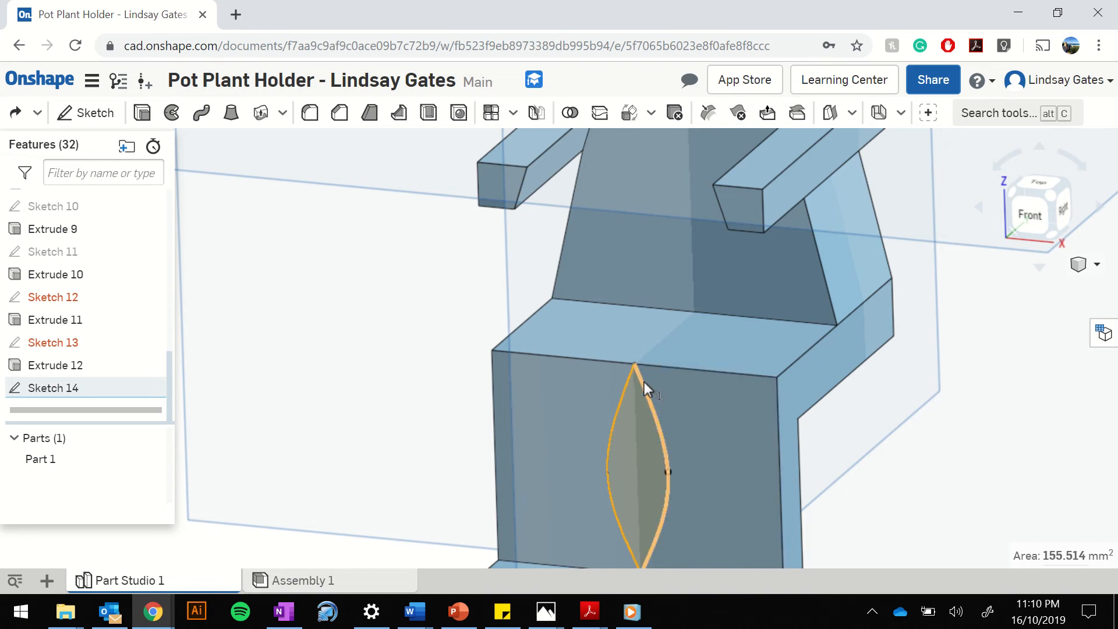
pyautogui.scroll(5, 644, 382)
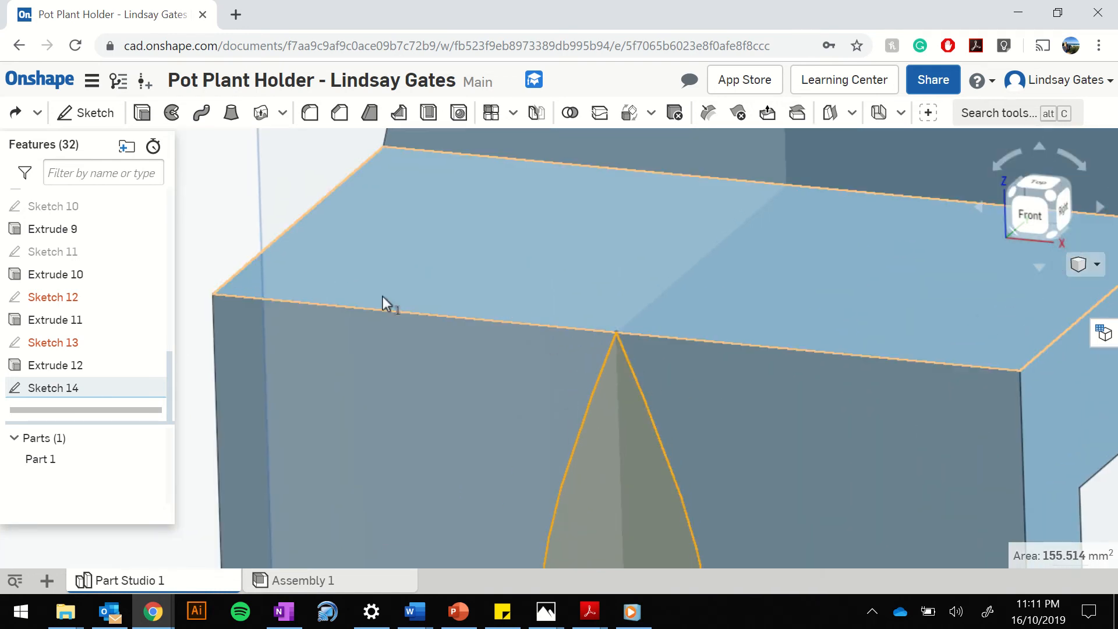
pyautogui.click(614, 331)
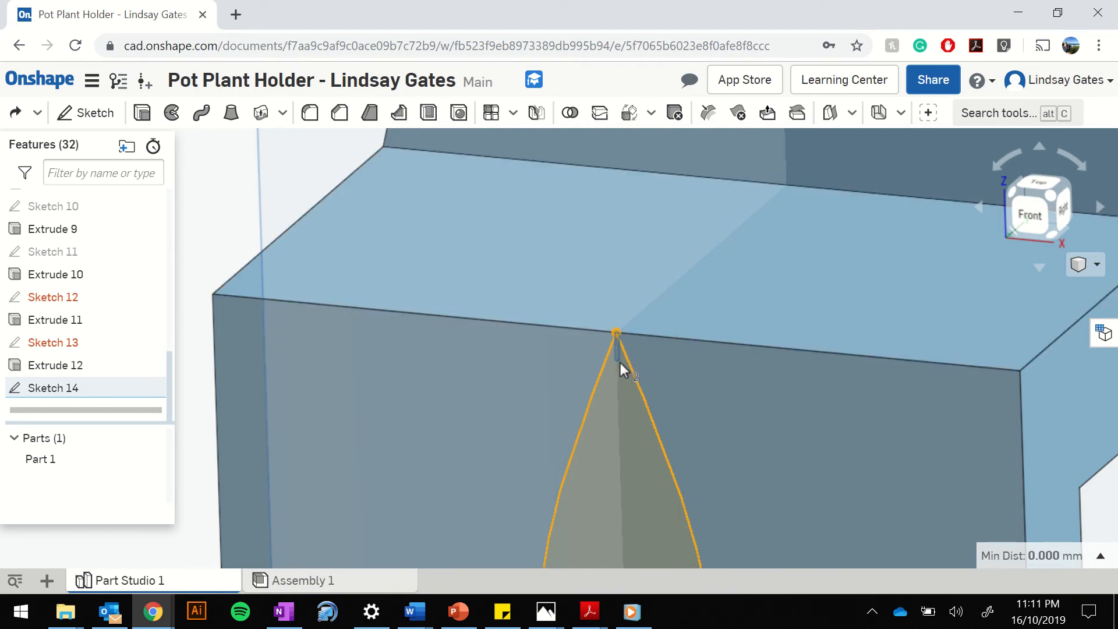
pyautogui.press('Delete')
pyautogui.scroll(-2, 627, 384)
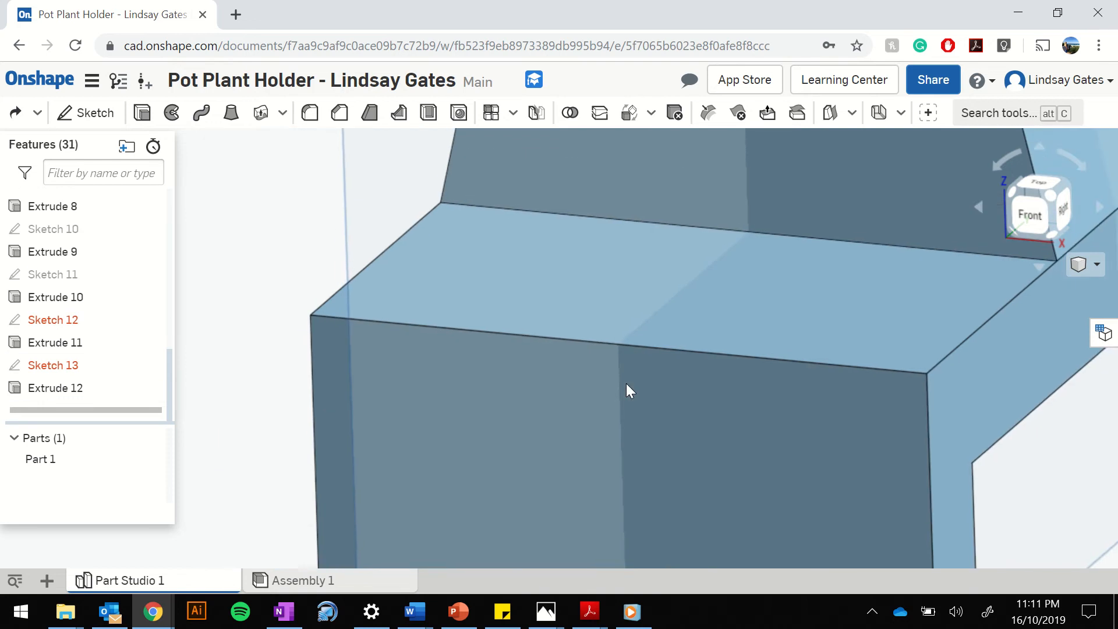
pyautogui.scroll(-3, 626, 383)
# - On a new sketch on the legs' front face, draw a curved spline from the lower edge beside centre up to the vertical centre line
pyautogui.click(606, 431)
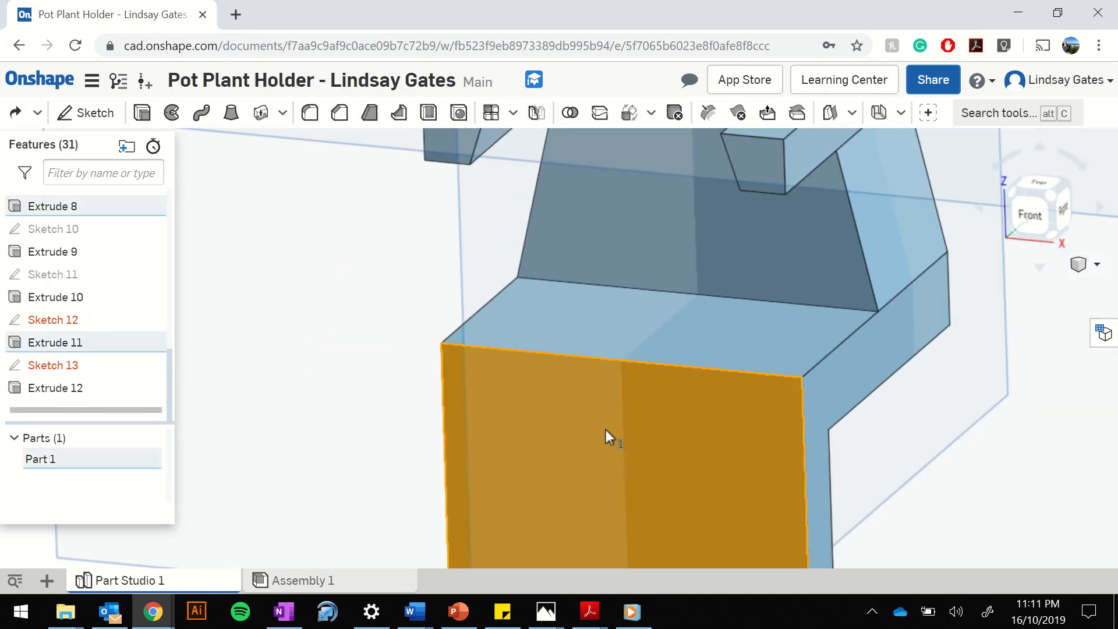
pyautogui.click(1047, 219)
pyautogui.press('Escape')
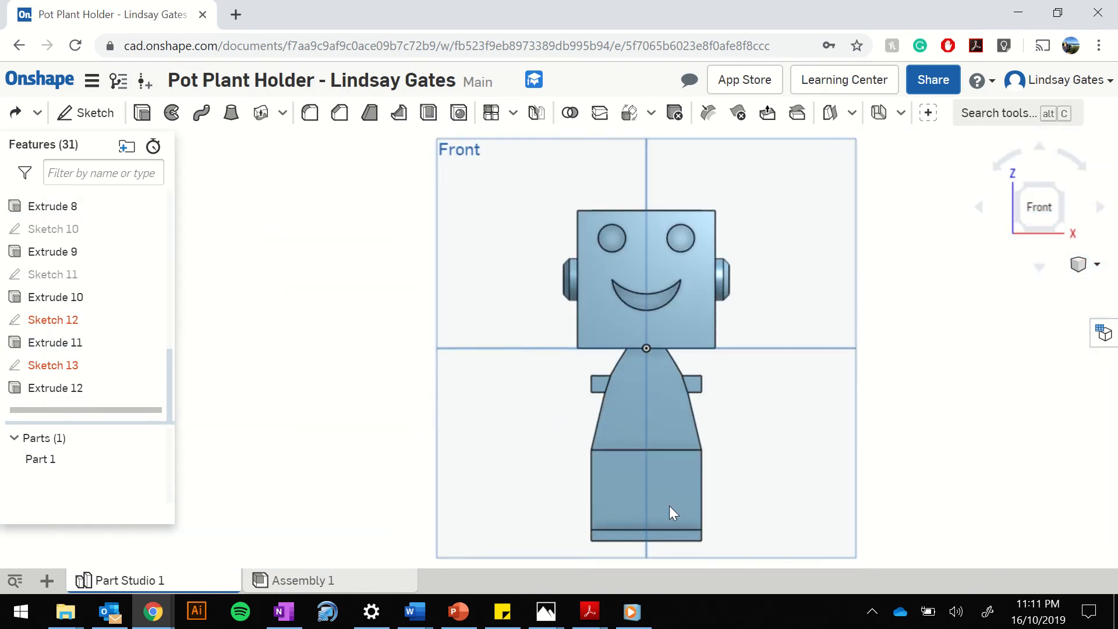
pyautogui.click(654, 491)
pyautogui.hotkey('shift', 's')
pyautogui.scroll(3, 654, 490)
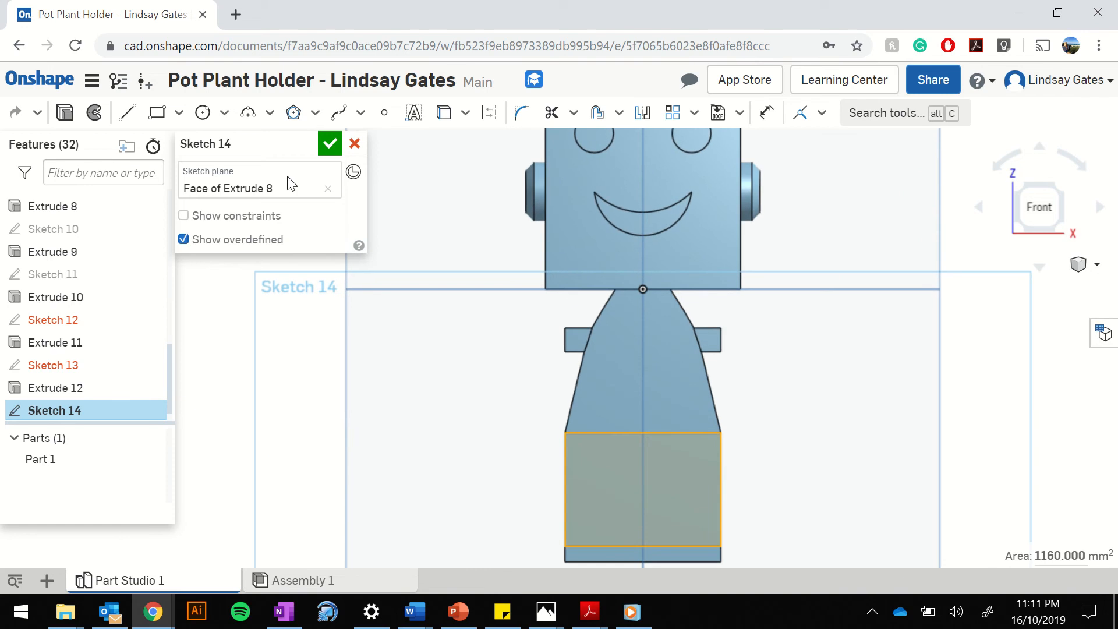
pyautogui.click(247, 113)
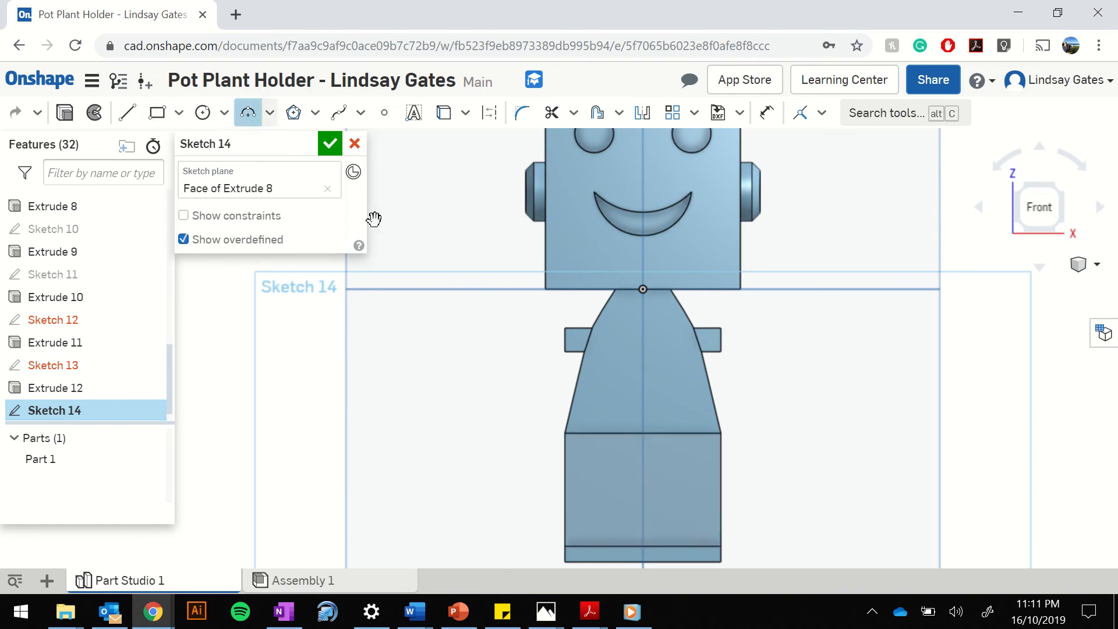
pyautogui.click(339, 112)
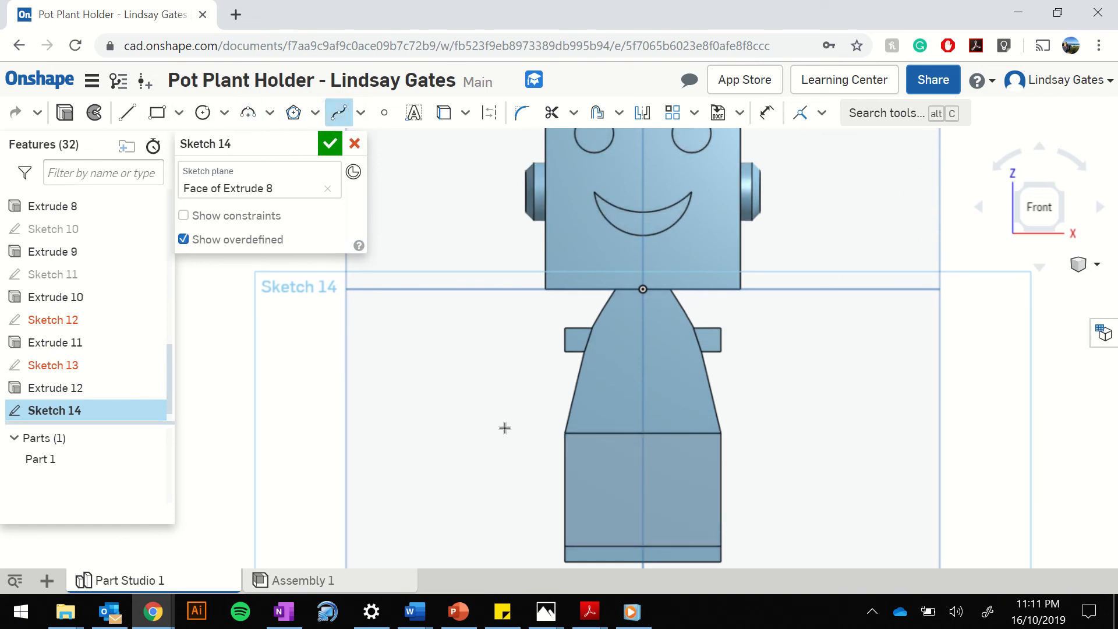
pyautogui.click(619, 547)
pyautogui.click(644, 465)
pyautogui.press('Escape')
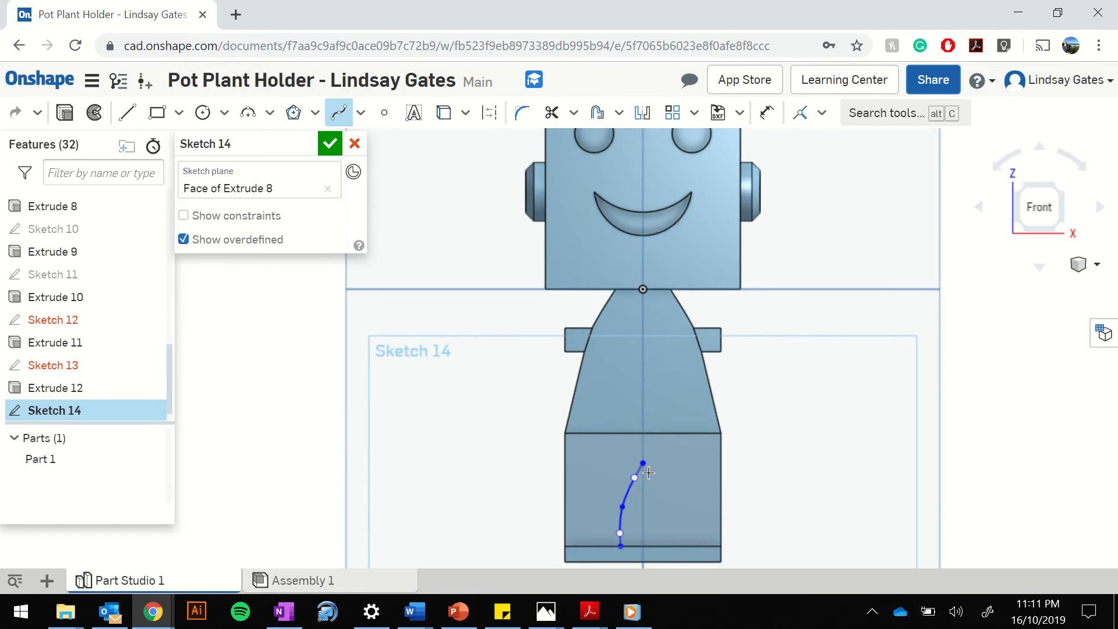
# - Mirror the curved spline about the Right plane to form a pointed arch and finish the sketch
pyautogui.click(645, 116)
pyautogui.click(643, 492)
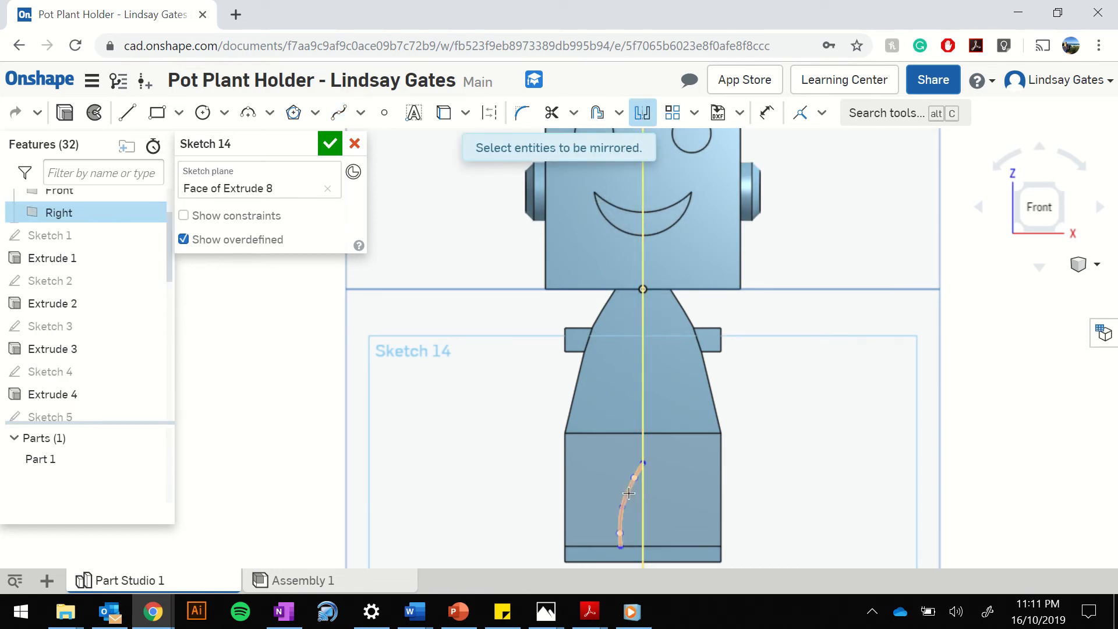
pyautogui.click(628, 493)
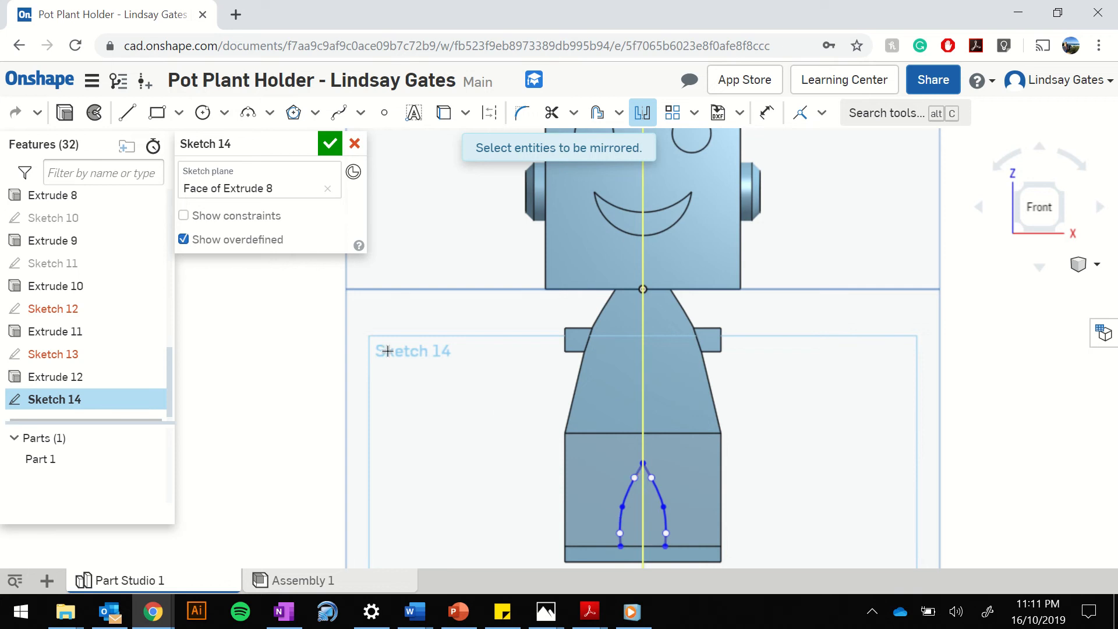
pyautogui.press('Return')
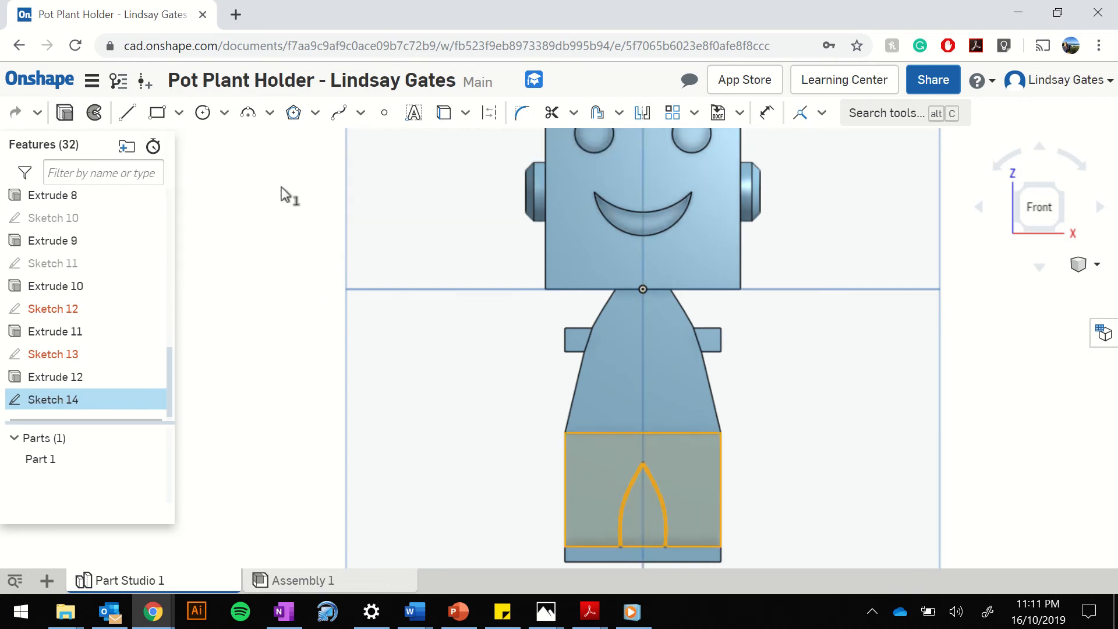
# - Cut only the pointed arch region out of the legs with a 25 mm blind Remove extrude on Part 1
pyautogui.hotkey('shift', 'e')
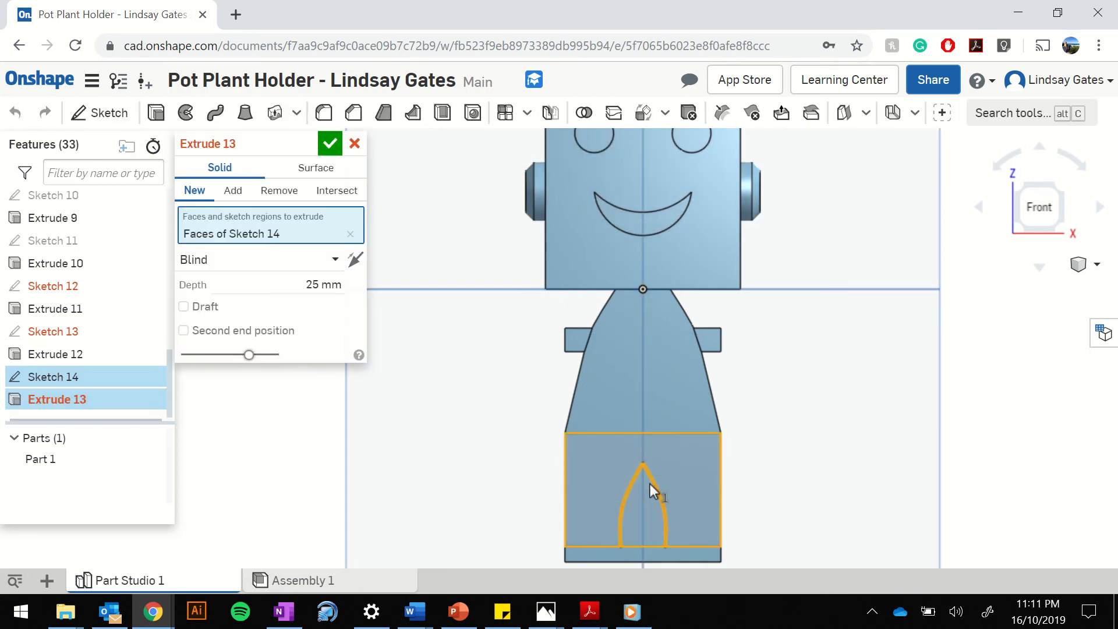
pyautogui.click(350, 233)
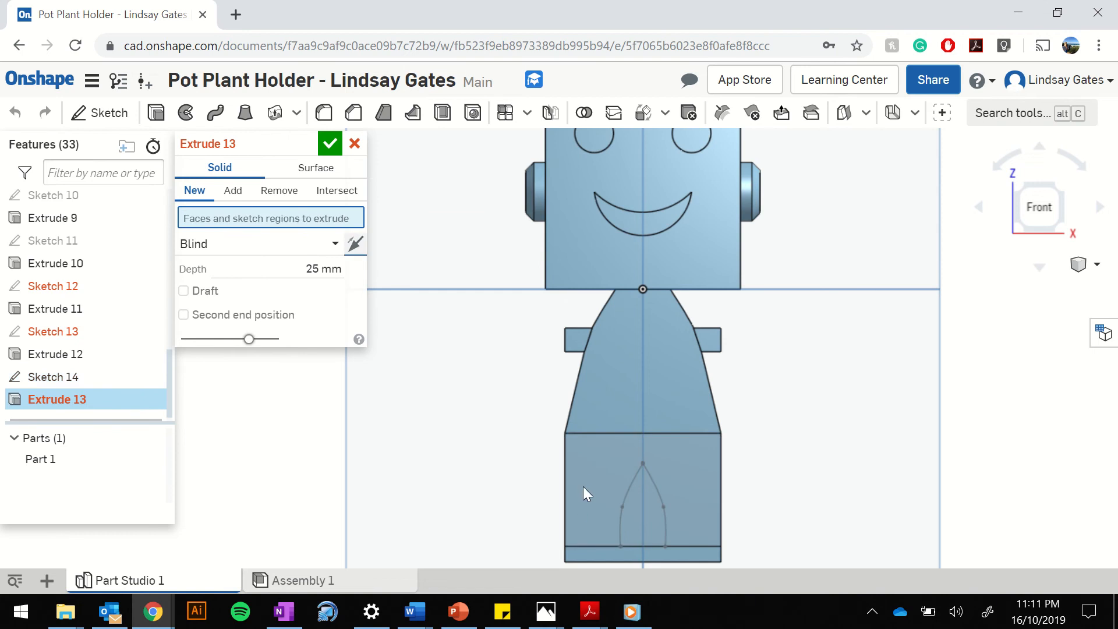
pyautogui.click(649, 509)
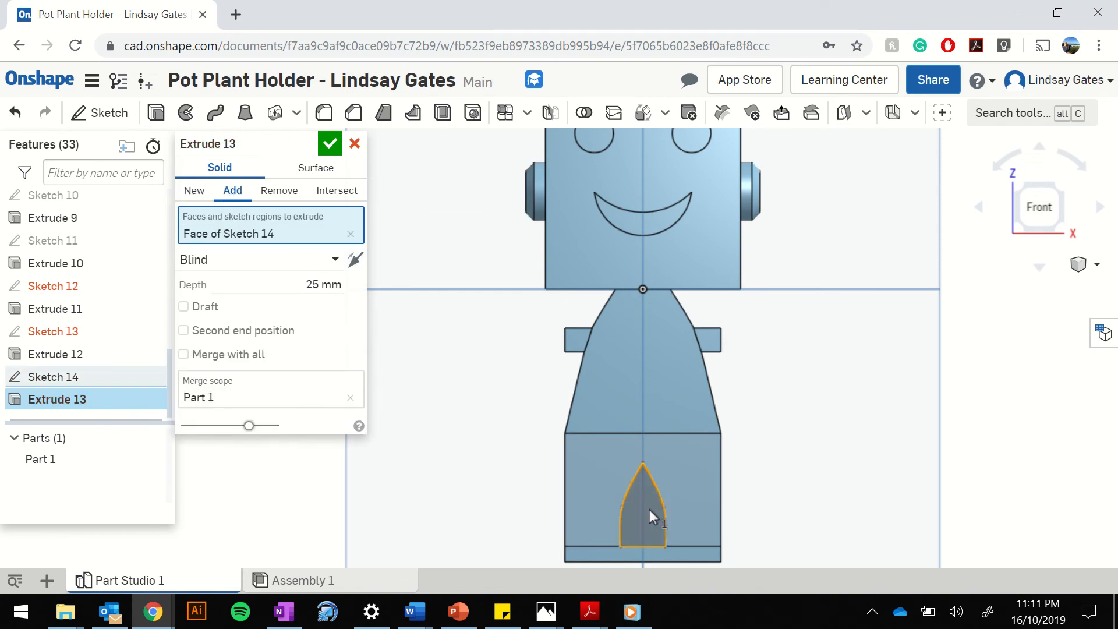
pyautogui.click(279, 191)
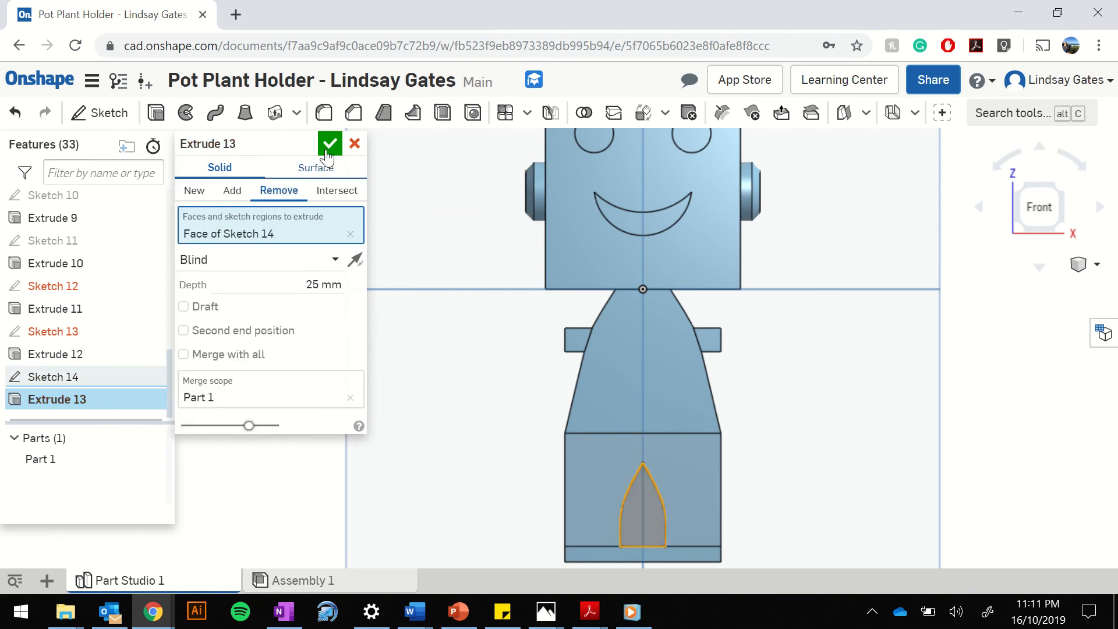
pyautogui.press('Return')
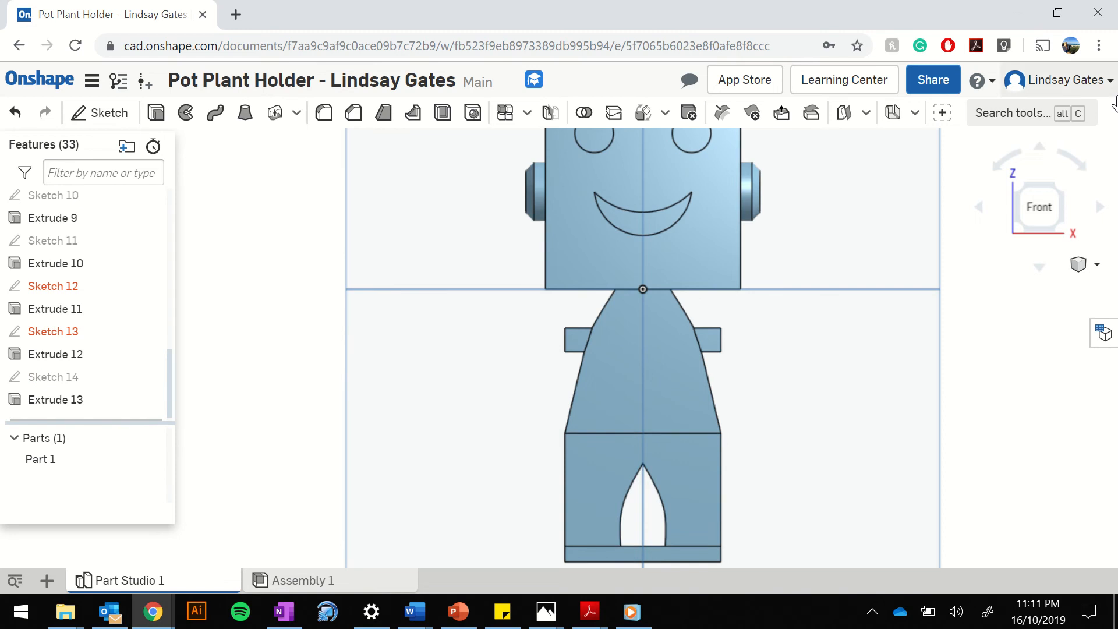
# - Start a new sketch on the upper face of the foot plate and view it from the top
pyautogui.click(1056, 181)
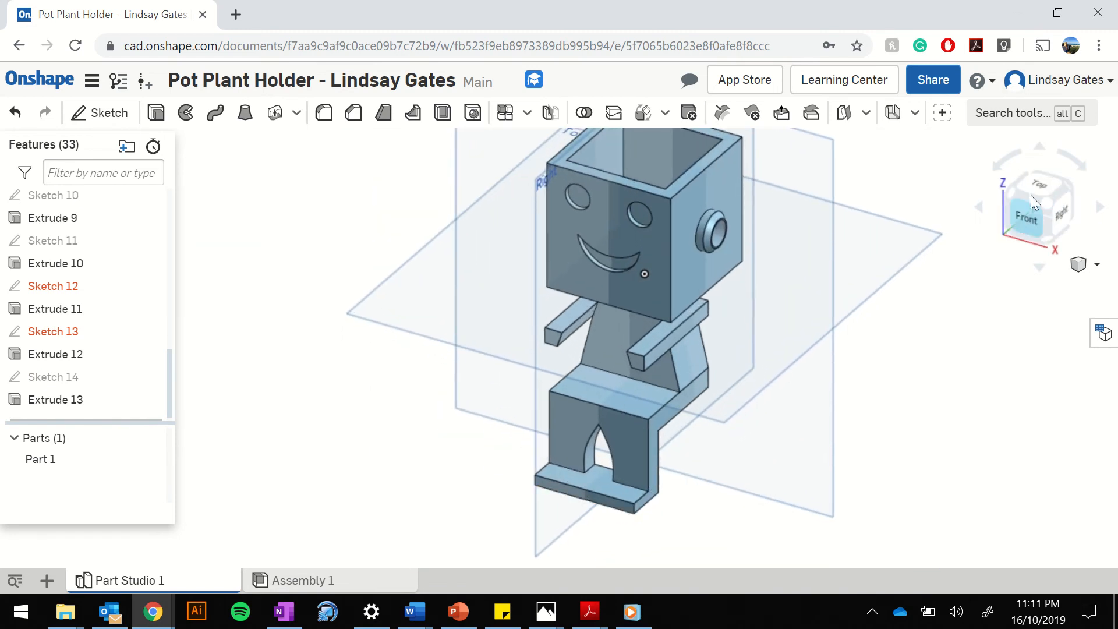
pyautogui.click(1039, 187)
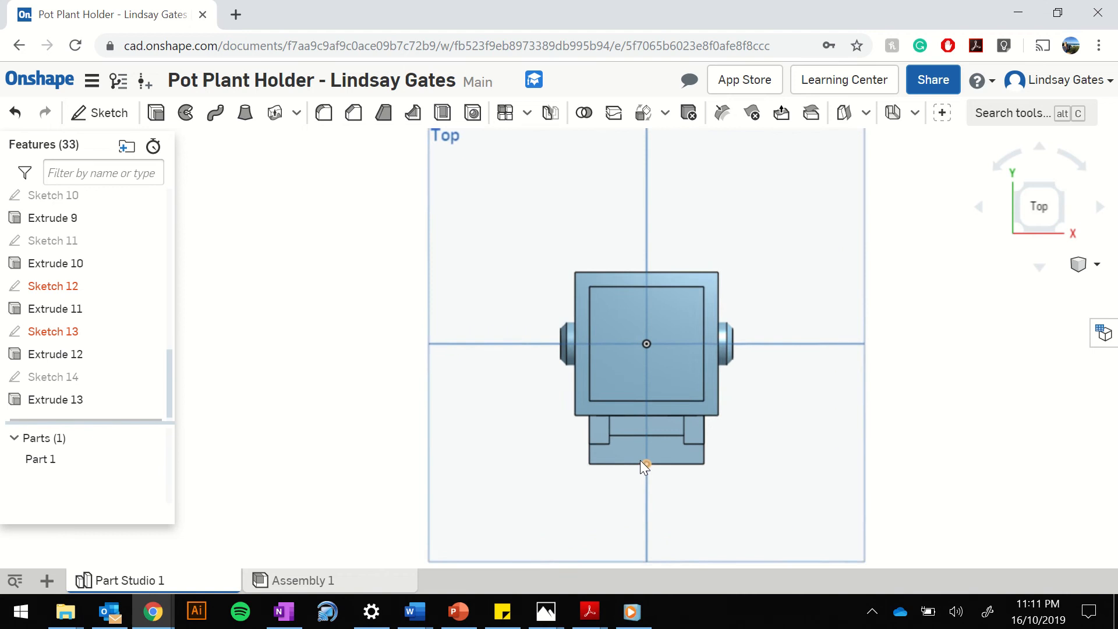
pyautogui.scroll(5, 641, 460)
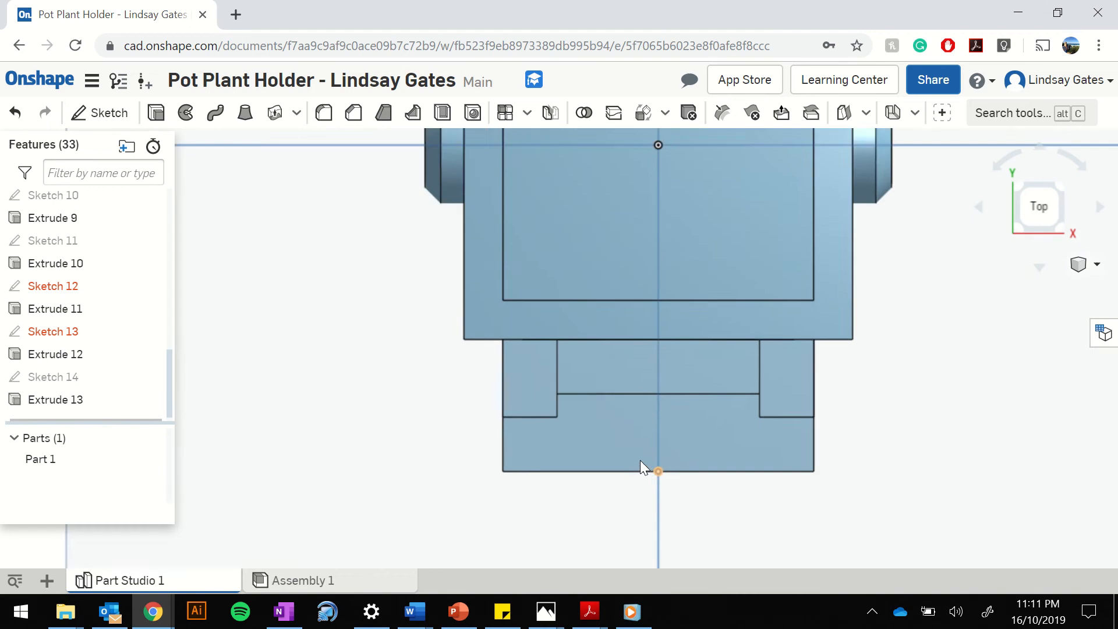
pyautogui.click(107, 110)
pyautogui.click(698, 430)
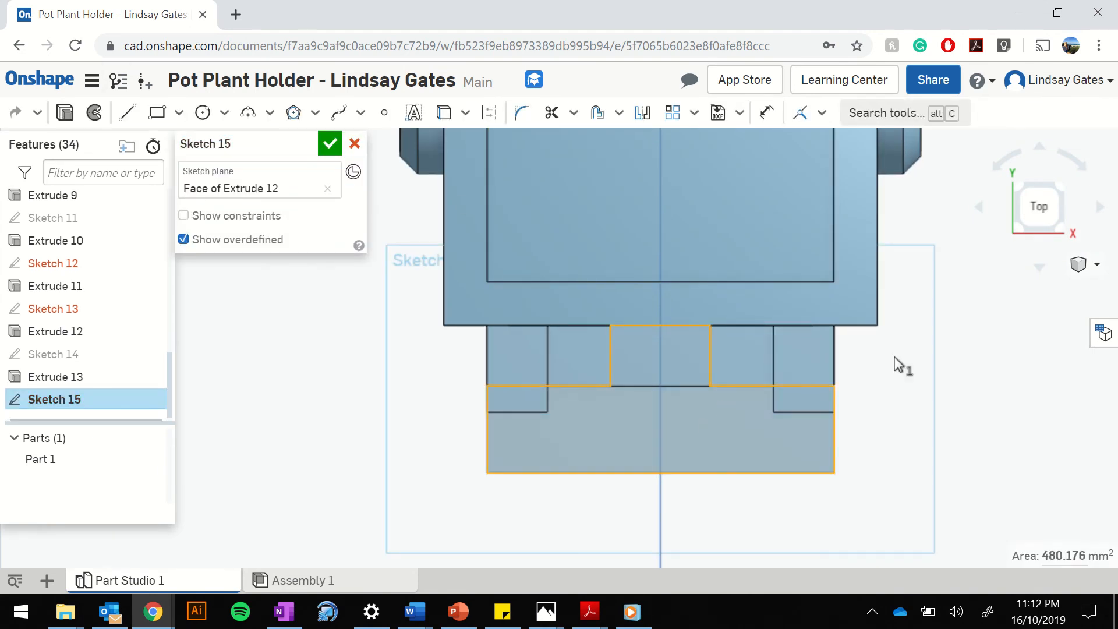
pyautogui.moveTo(791, 410)
pyautogui.mouseDown(button='right')
pyautogui.moveTo(782, 368)
pyautogui.moveTo(797, 399)
pyautogui.mouseUp(button='right')
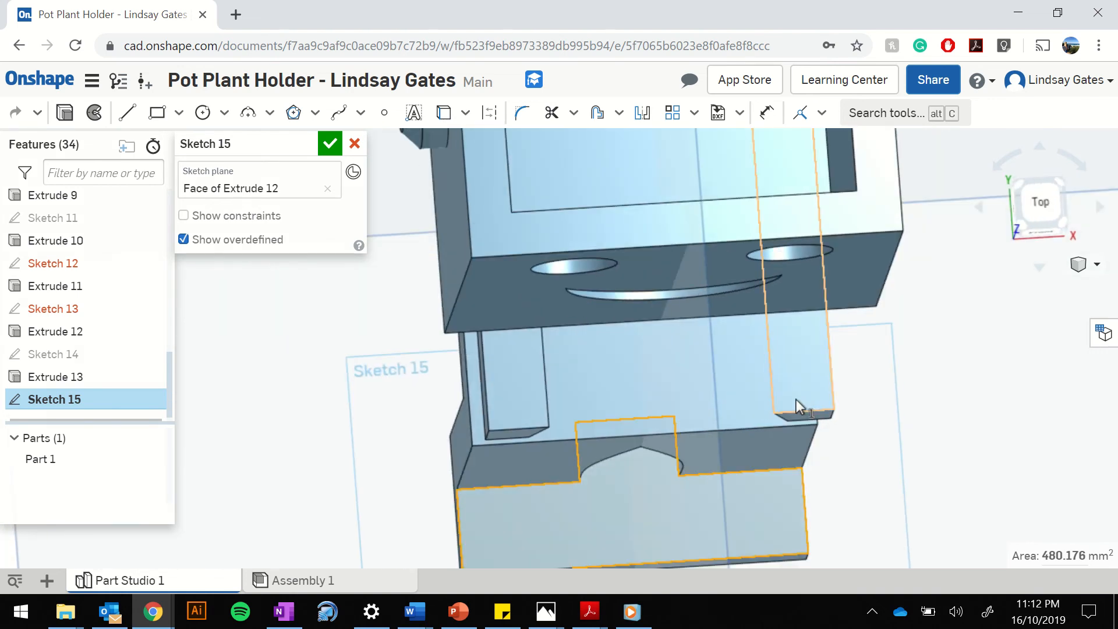
pyautogui.moveTo(619, 411)
pyautogui.mouseDown(button='right')
pyautogui.moveTo(603, 402)
pyautogui.moveTo(616, 418)
pyautogui.mouseUp(button='right')
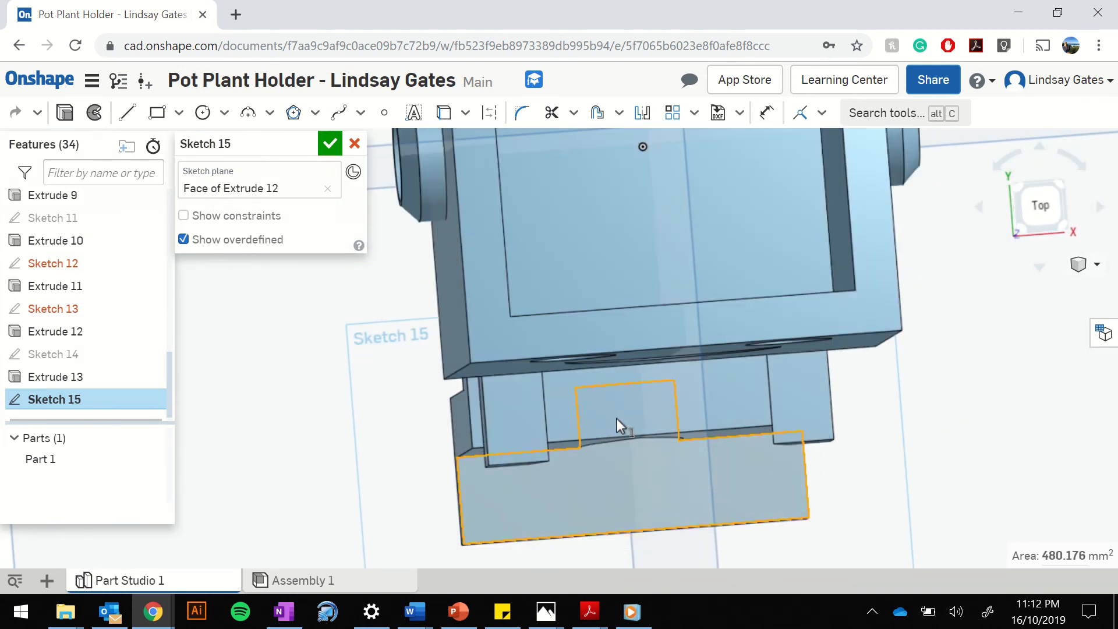
pyautogui.scroll(2, 714, 413)
pyautogui.scroll(-5, 714, 413)
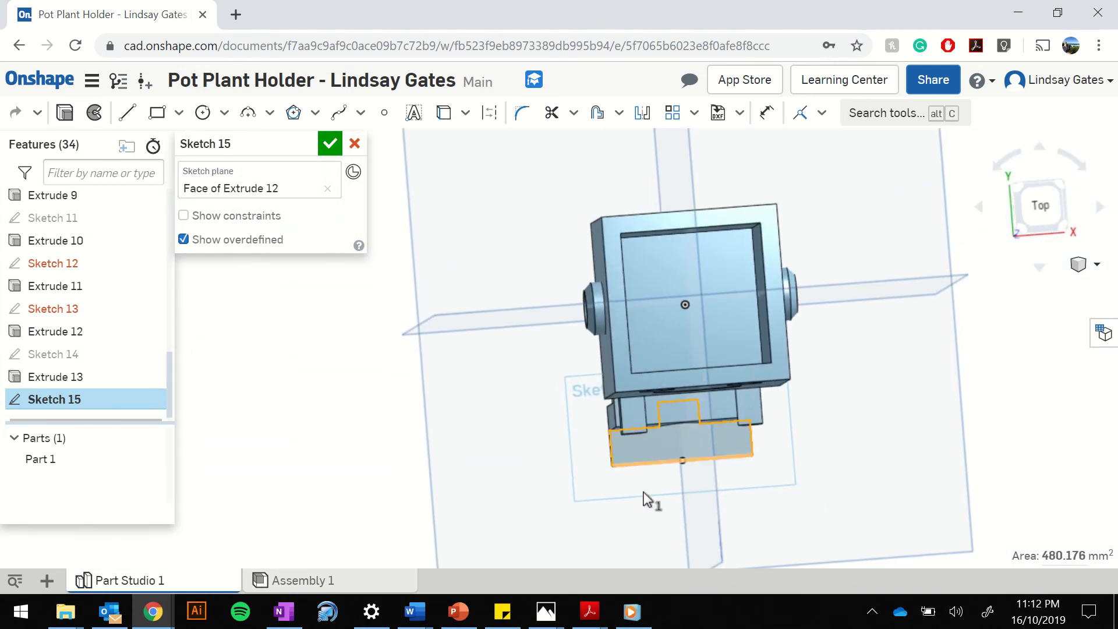
pyautogui.scroll(4, 642, 492)
pyautogui.click(1038, 205)
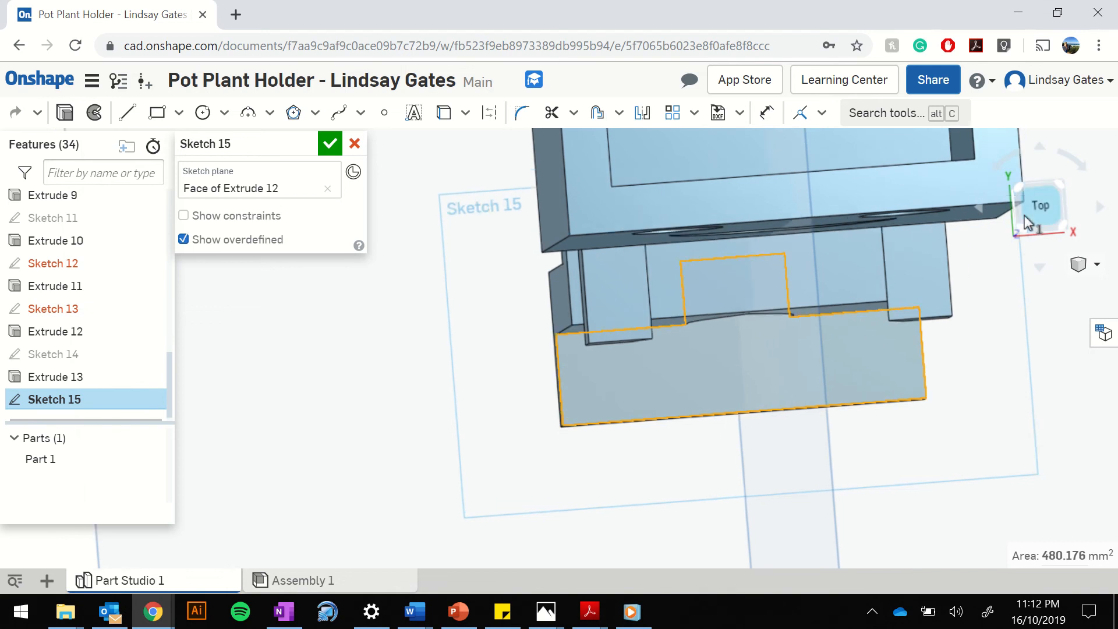
pyautogui.scroll(5, 660, 489)
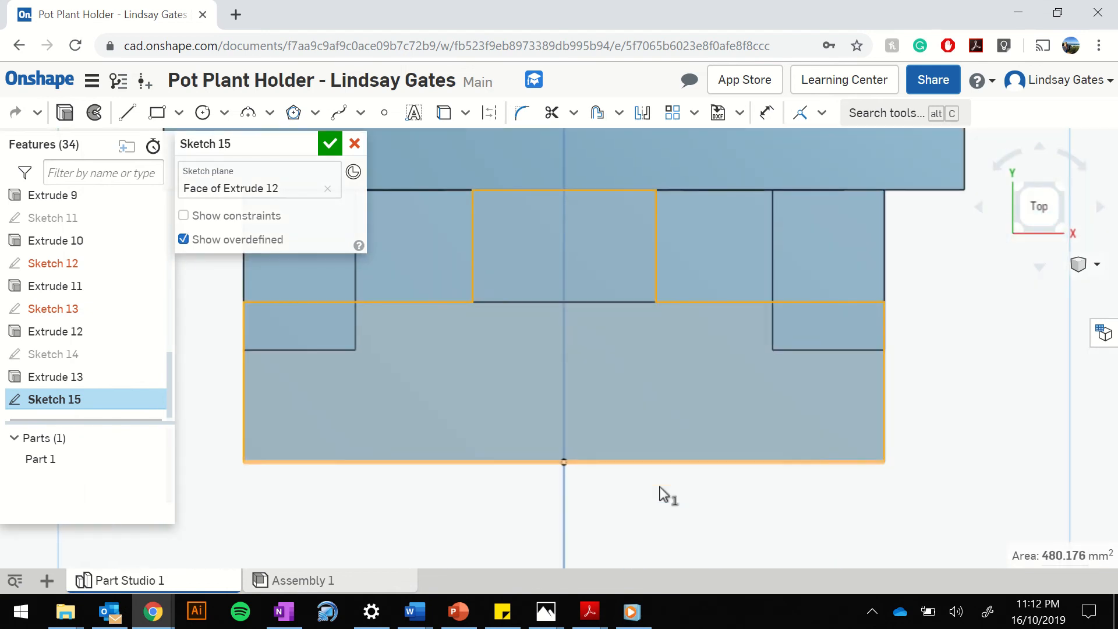
# - Draw two straight splines across the foot plate, from the leg gap's two corners to the front edge, tapering inward
pyautogui.click(338, 113)
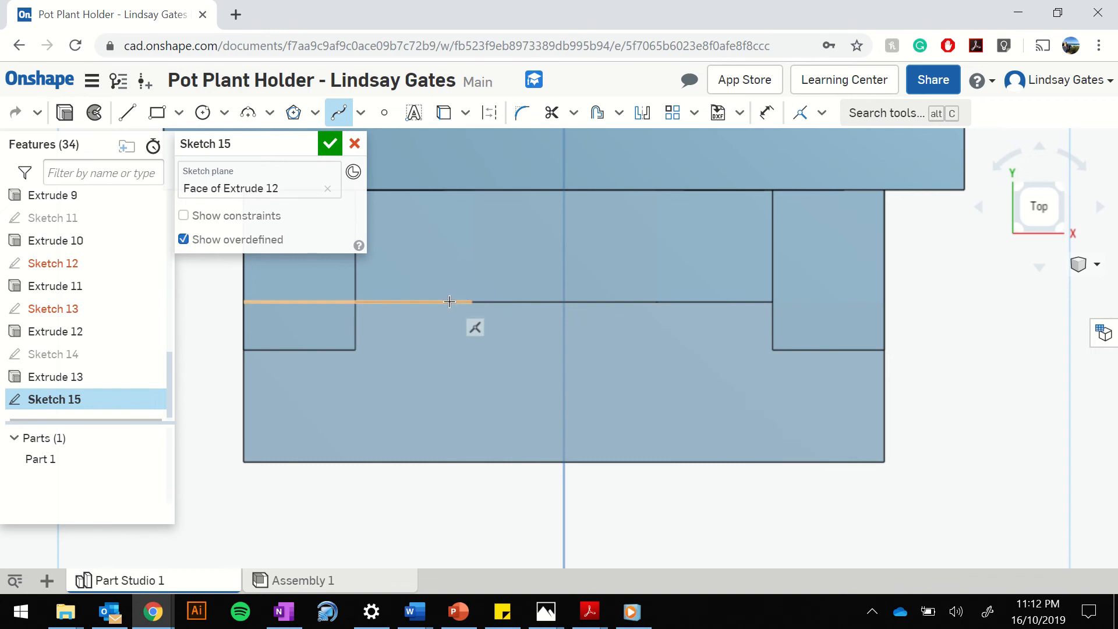
pyautogui.click(471, 301)
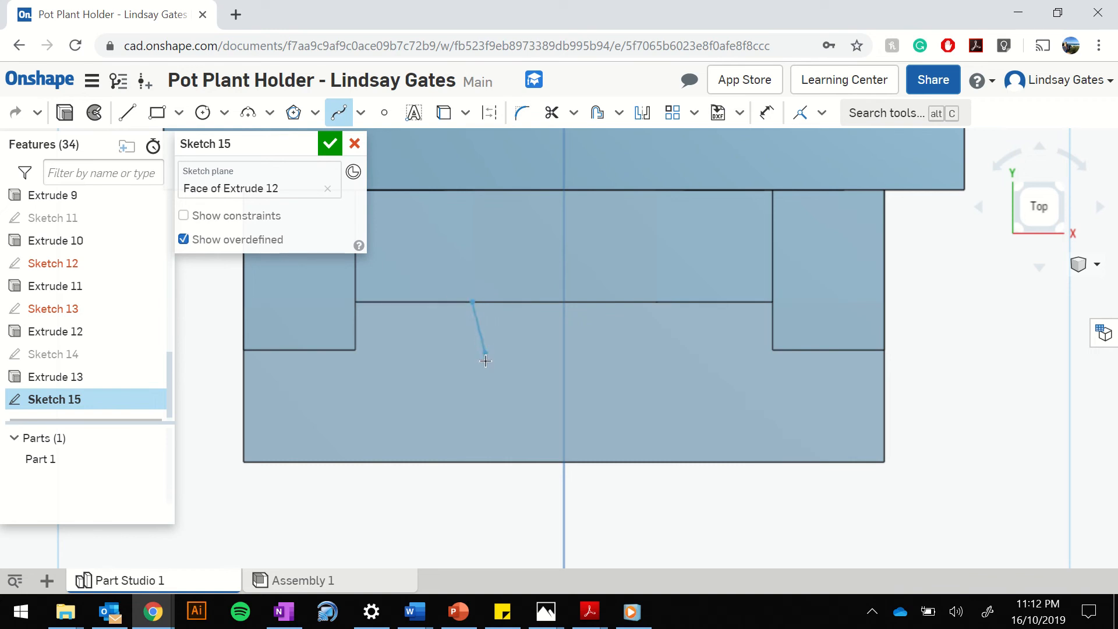
pyautogui.click(517, 451)
pyautogui.press('Escape')
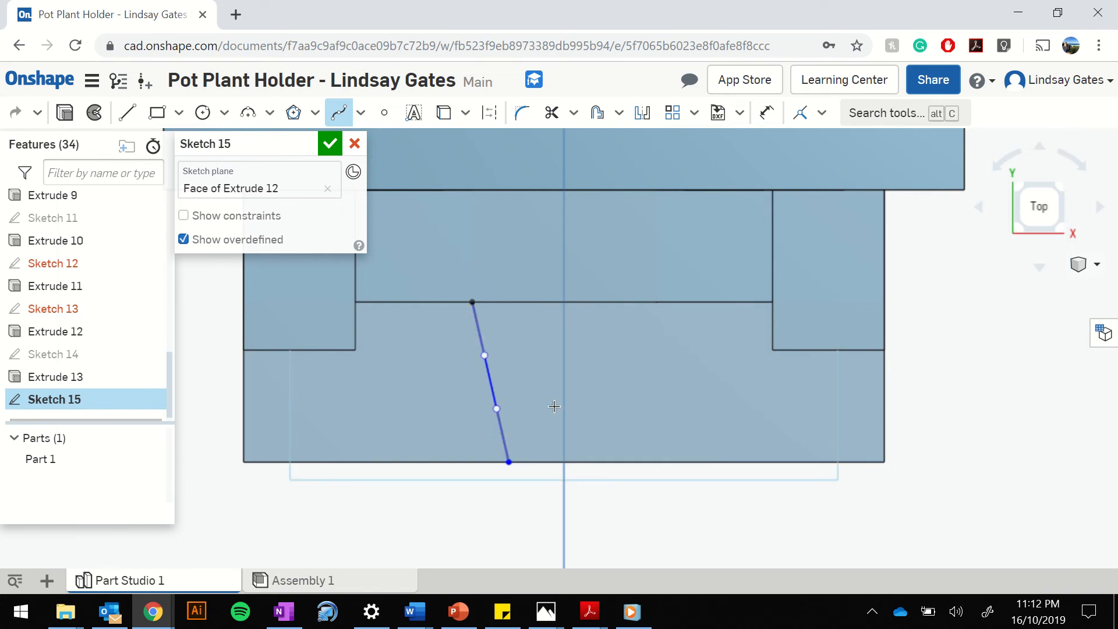
pyautogui.click(654, 301)
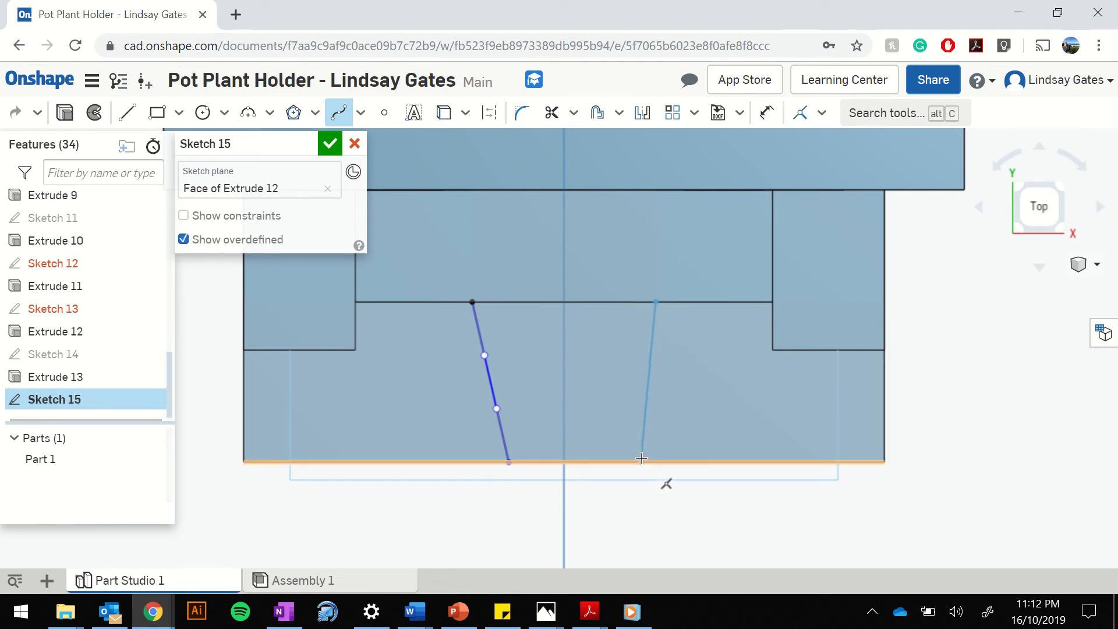
pyautogui.doubleClick(641, 462)
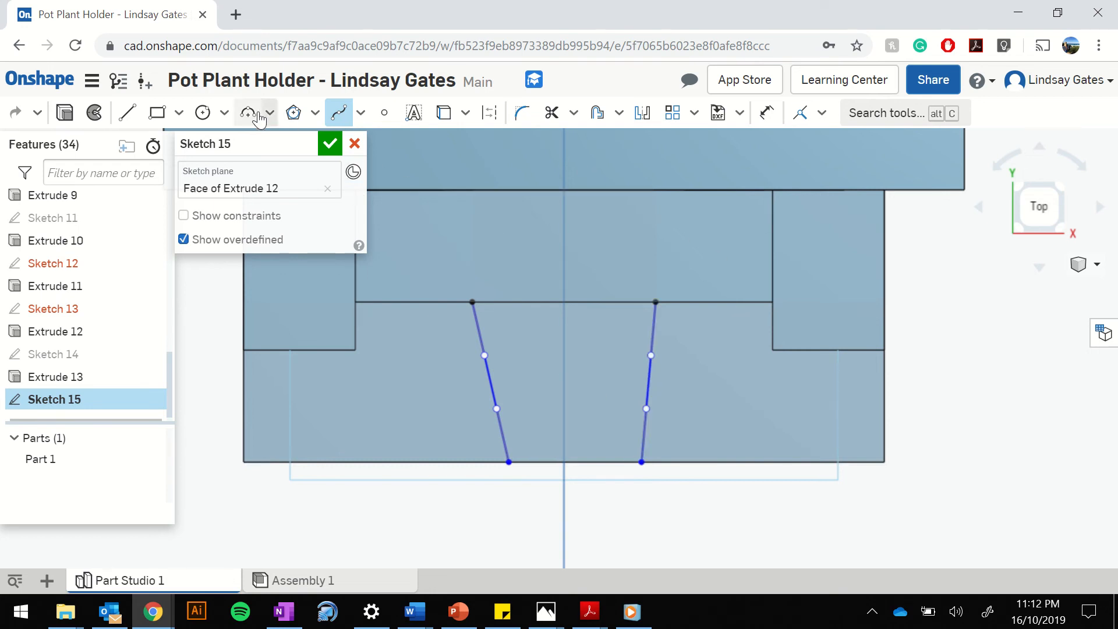
# - Cut the tapered region between the feet with a 25 mm blind Remove extrude, leaving two separate feet
pyautogui.click(72, 118)
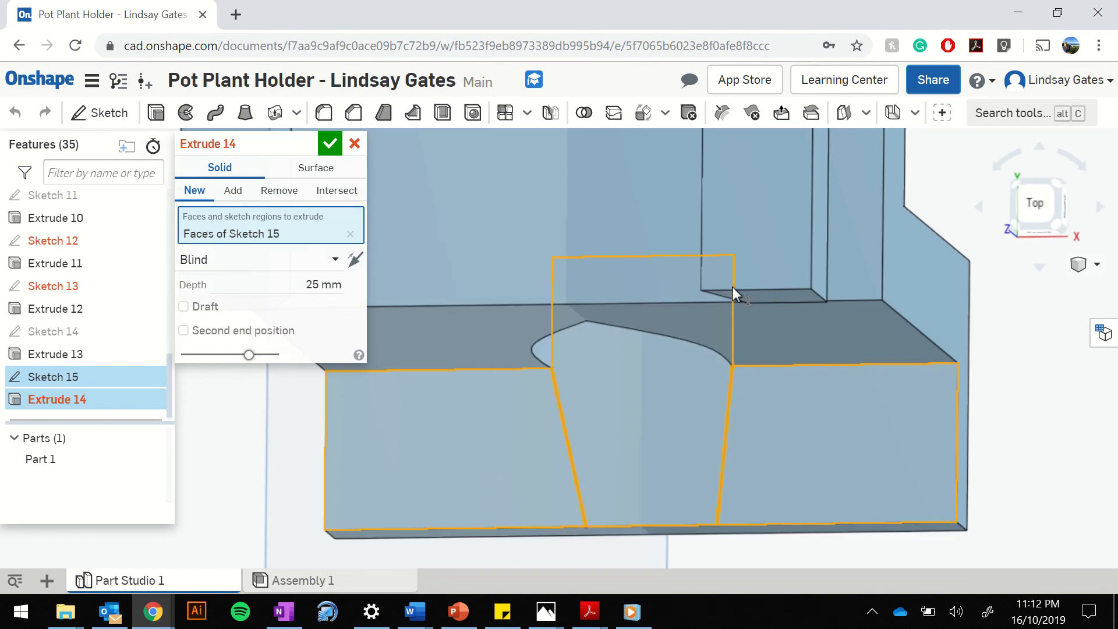
pyautogui.click(279, 191)
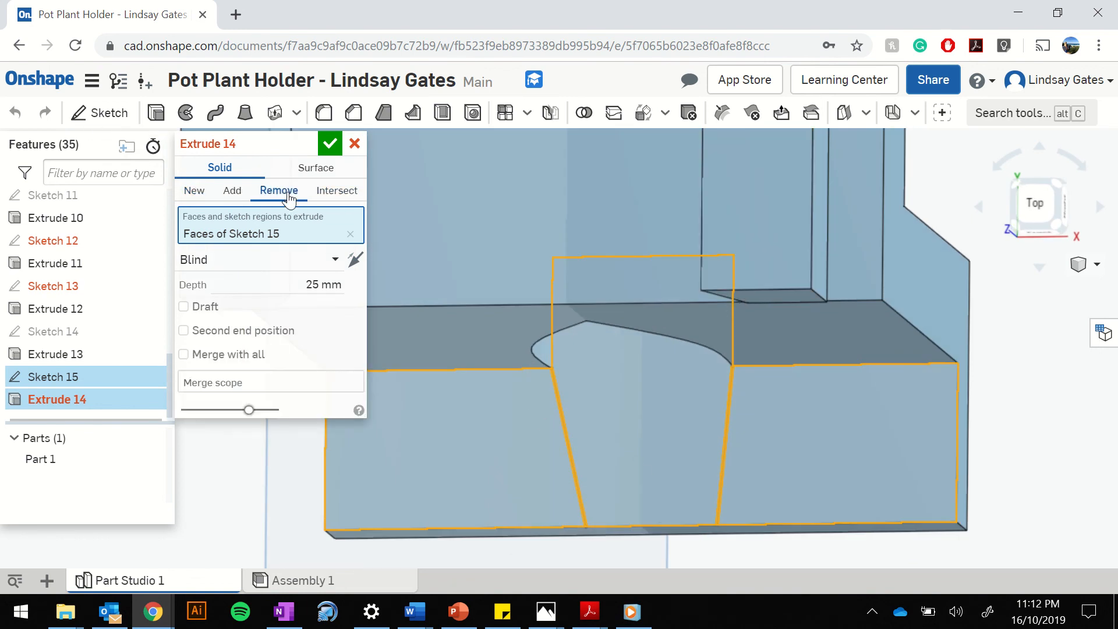
pyautogui.click(350, 234)
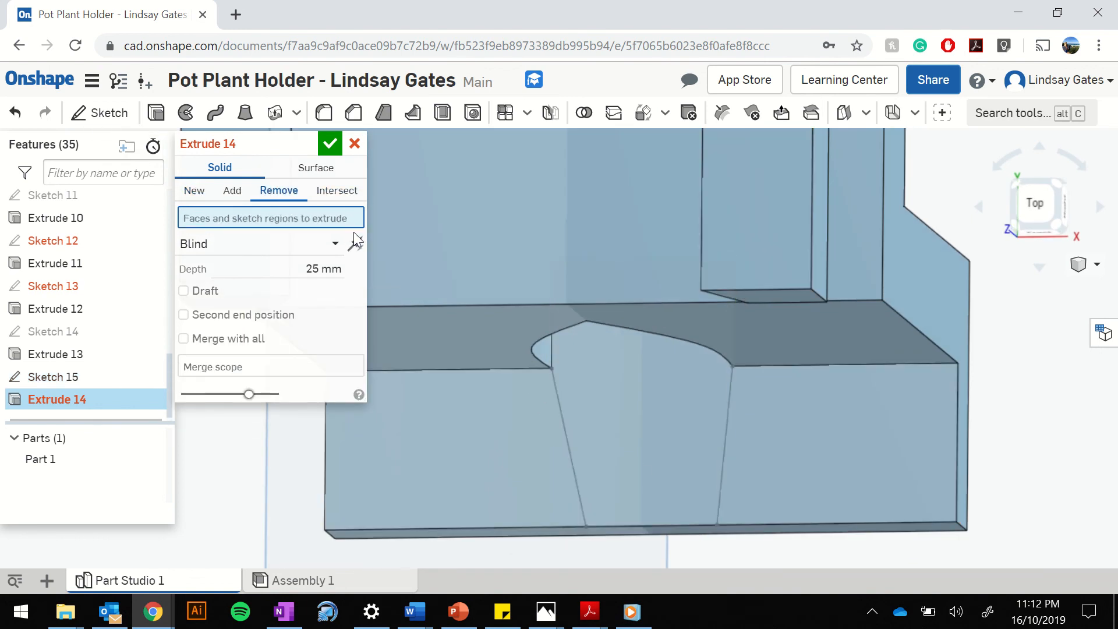
pyautogui.click(610, 440)
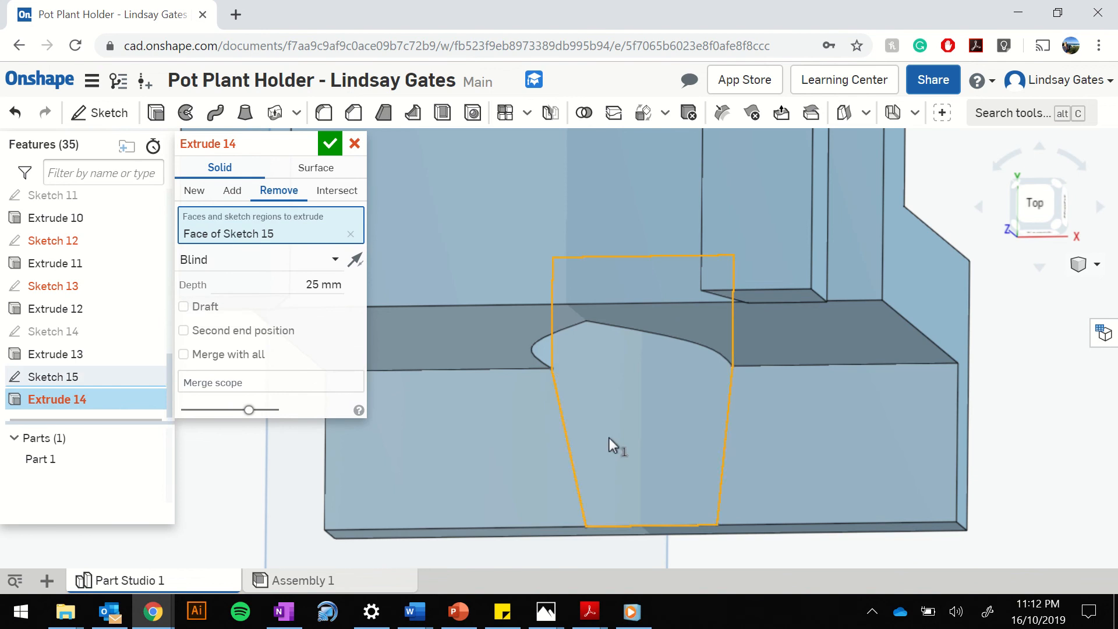
pyautogui.click(336, 148)
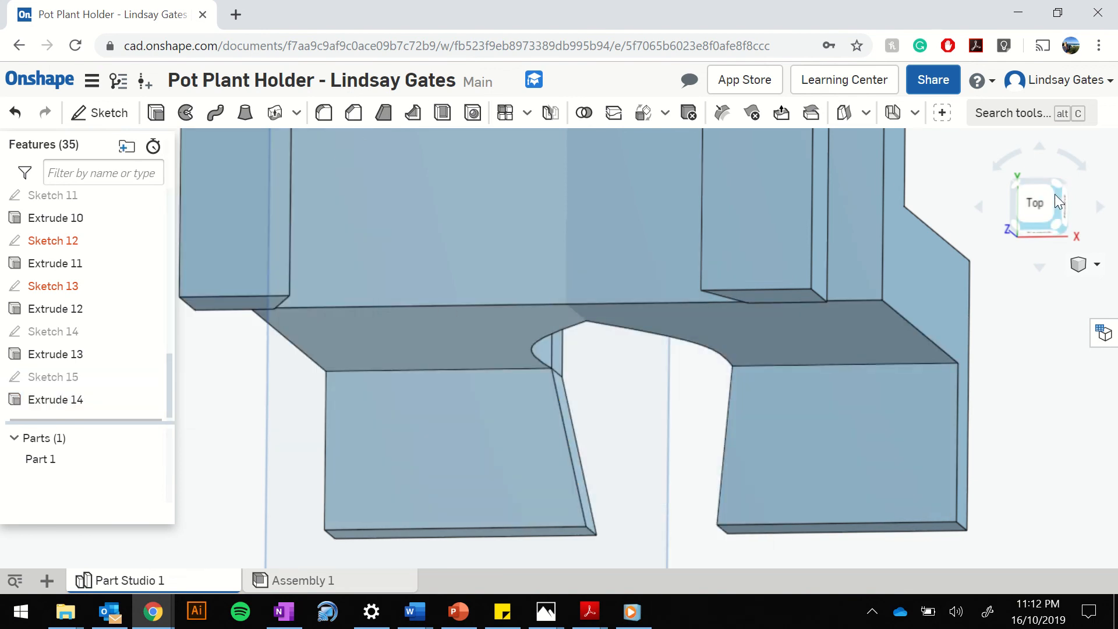
pyautogui.click(1055, 225)
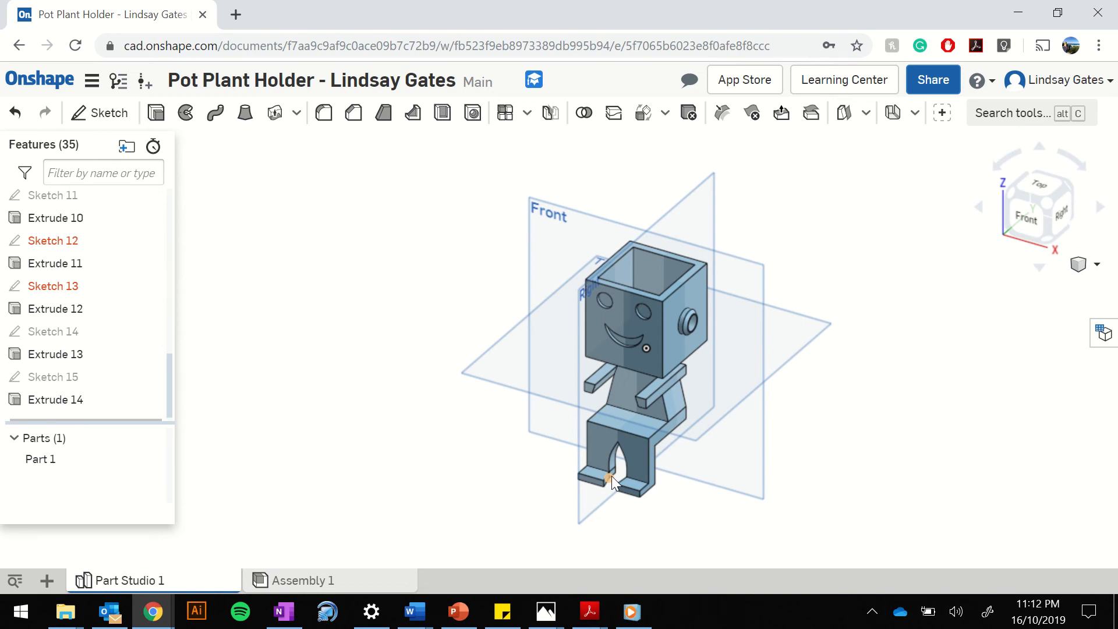
pyautogui.scroll(3, 612, 477)
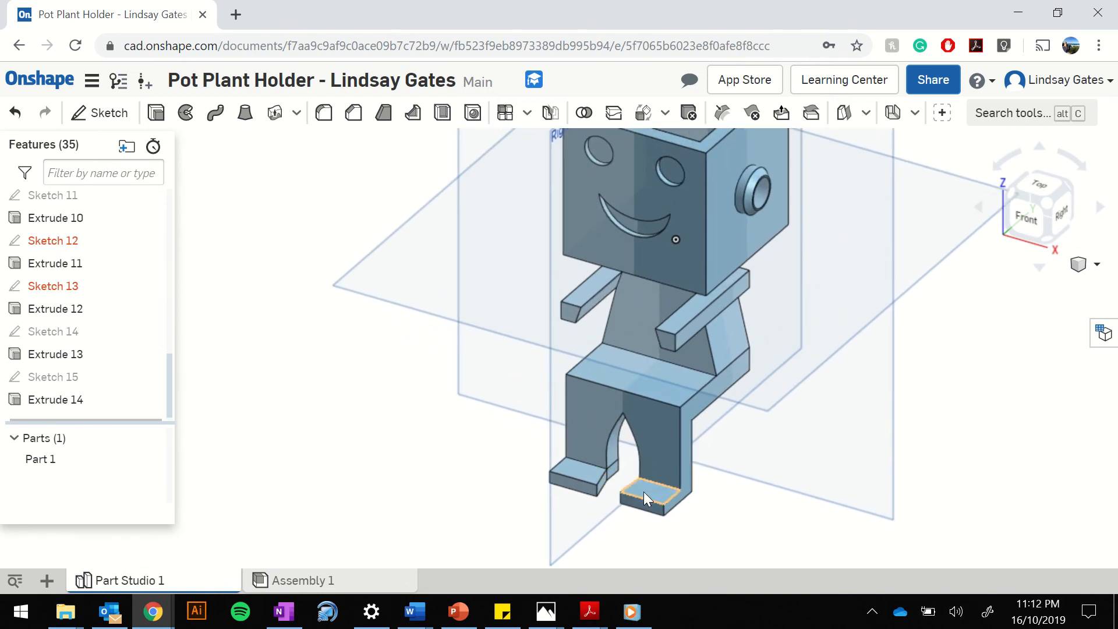
# - Start a new sketch on the upper face of the right-hand arm and view it from the top
pyautogui.scroll(2, 644, 491)
pyautogui.scroll(1, 644, 491)
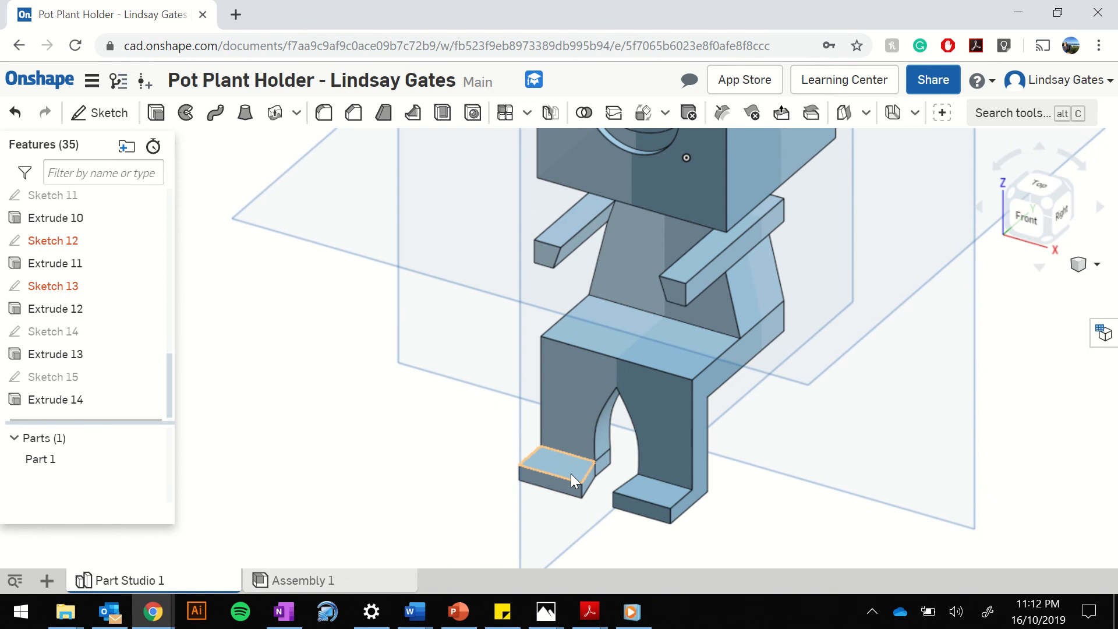
pyautogui.scroll(1, 570, 474)
pyautogui.scroll(1, 570, 473)
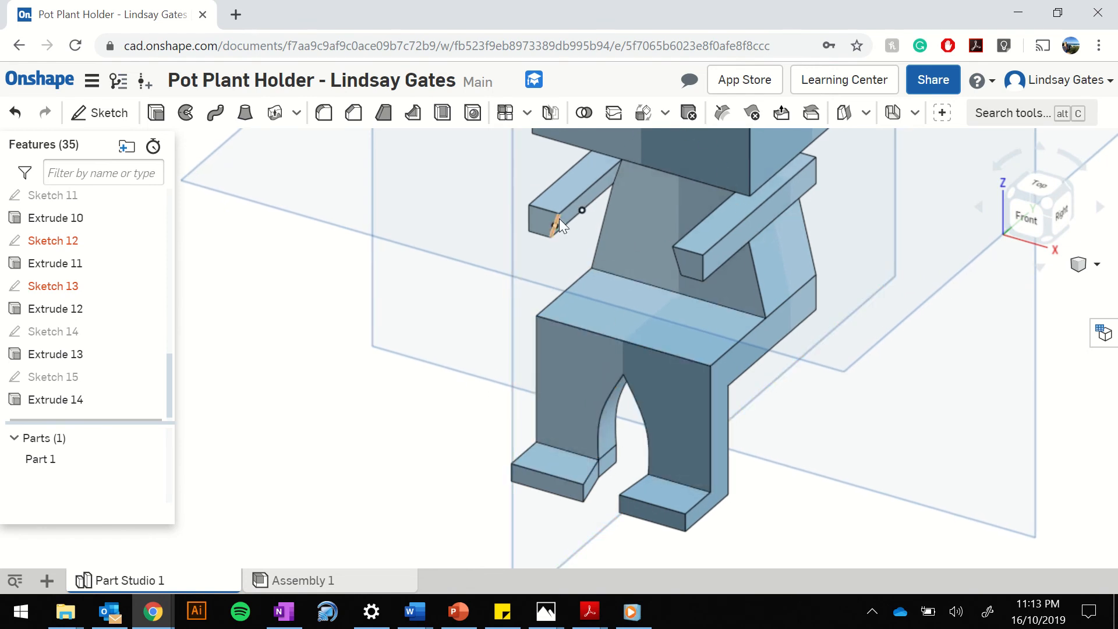
pyautogui.scroll(1, 559, 218)
pyautogui.scroll(1, 559, 218)
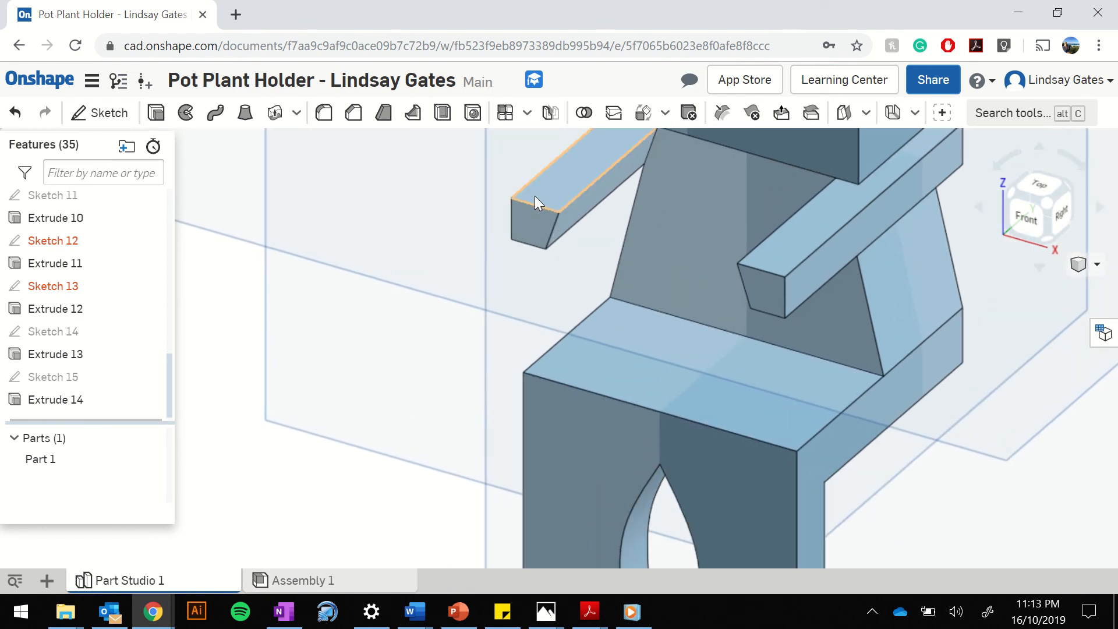
pyautogui.scroll(1, 757, 265)
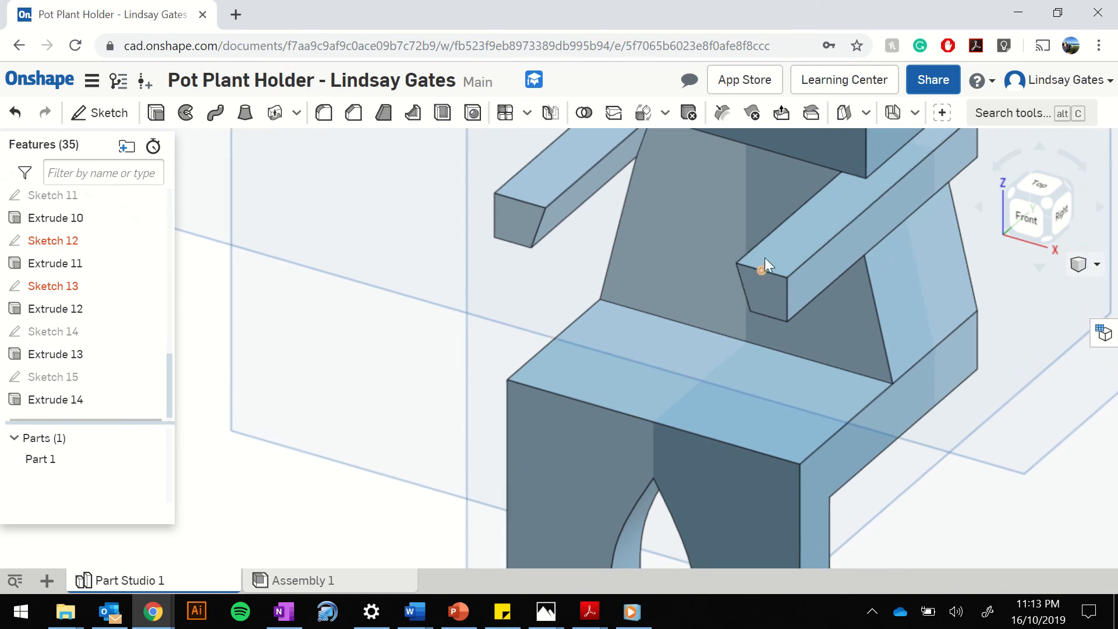
pyautogui.rightClick(799, 238)
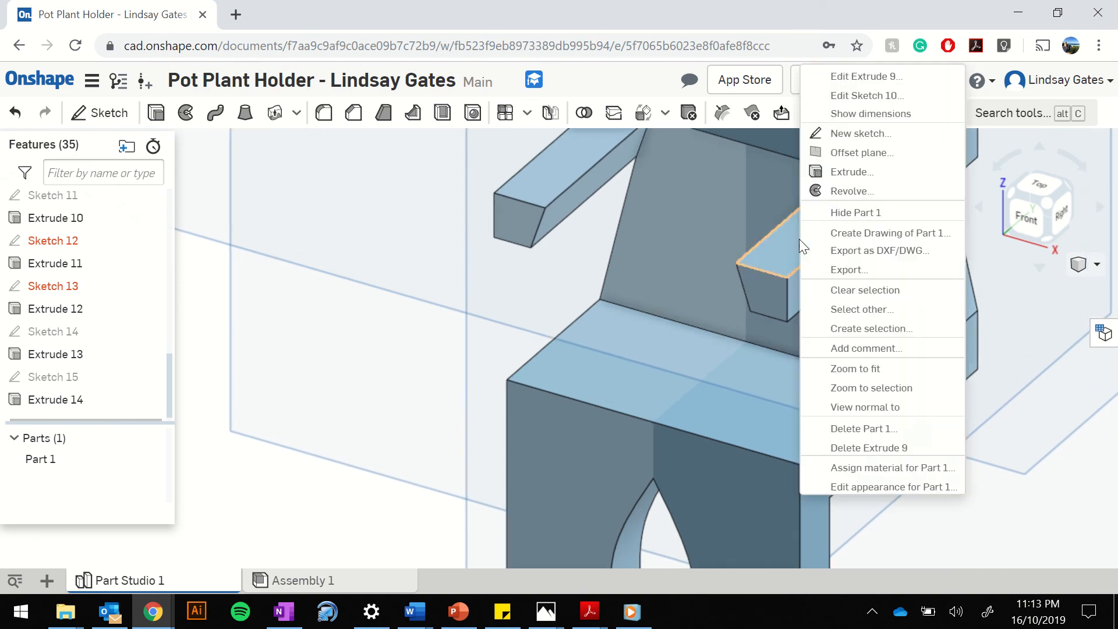
pyautogui.click(838, 134)
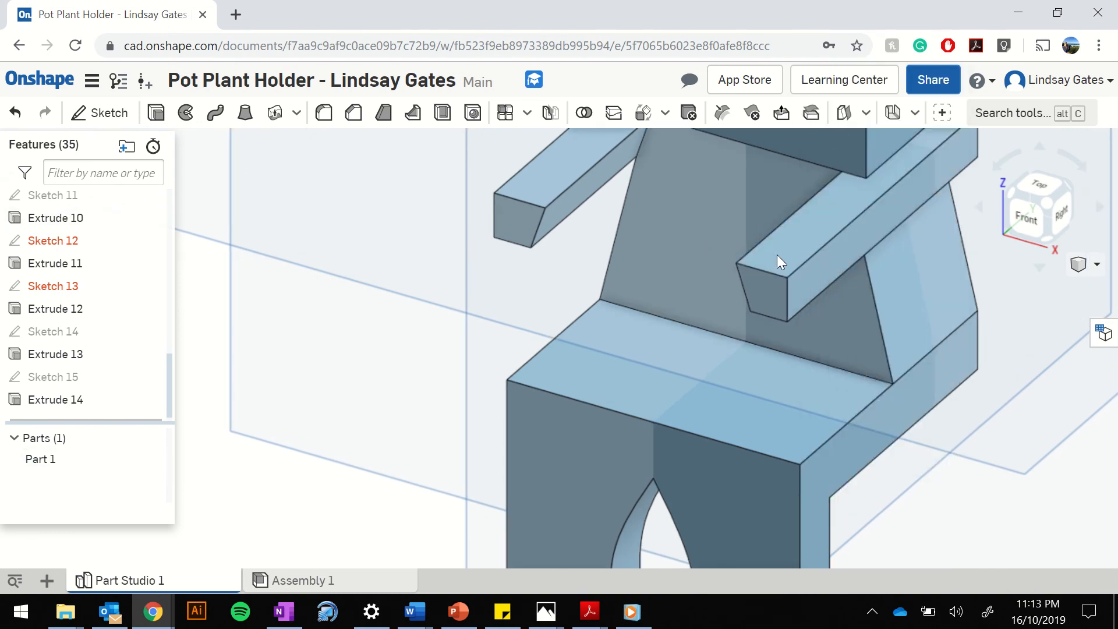
pyautogui.click(1047, 187)
pyautogui.scroll(5, 673, 469)
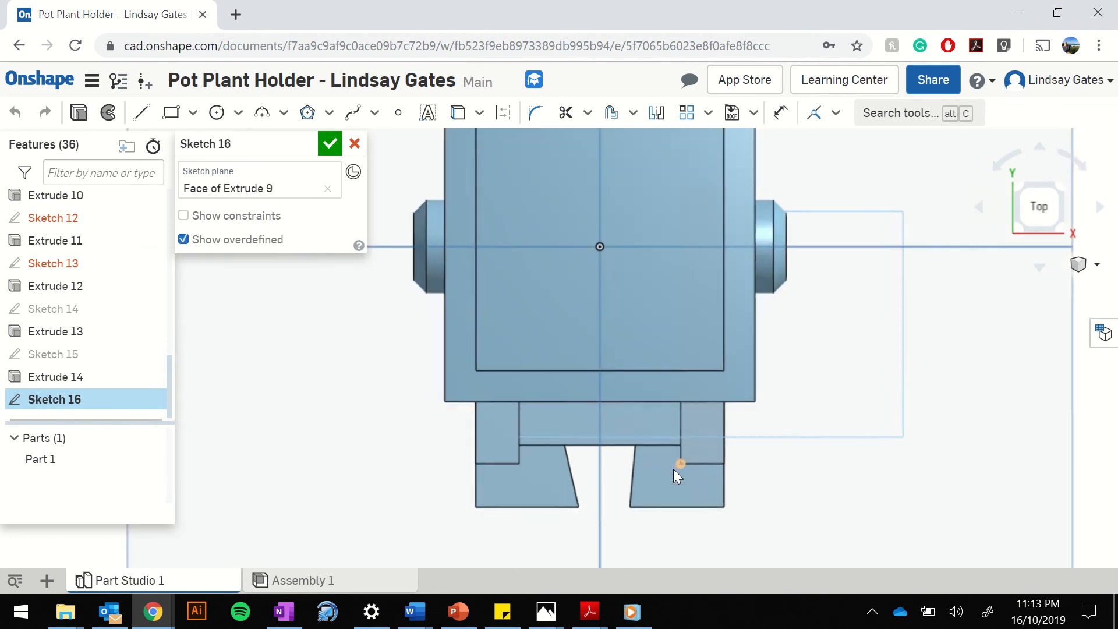
# - Draw a corner rectangle across the front end of each arm, the right-hand one about 7 by 2.9 mm
pyautogui.scroll(1, 673, 469)
pyautogui.click(171, 112)
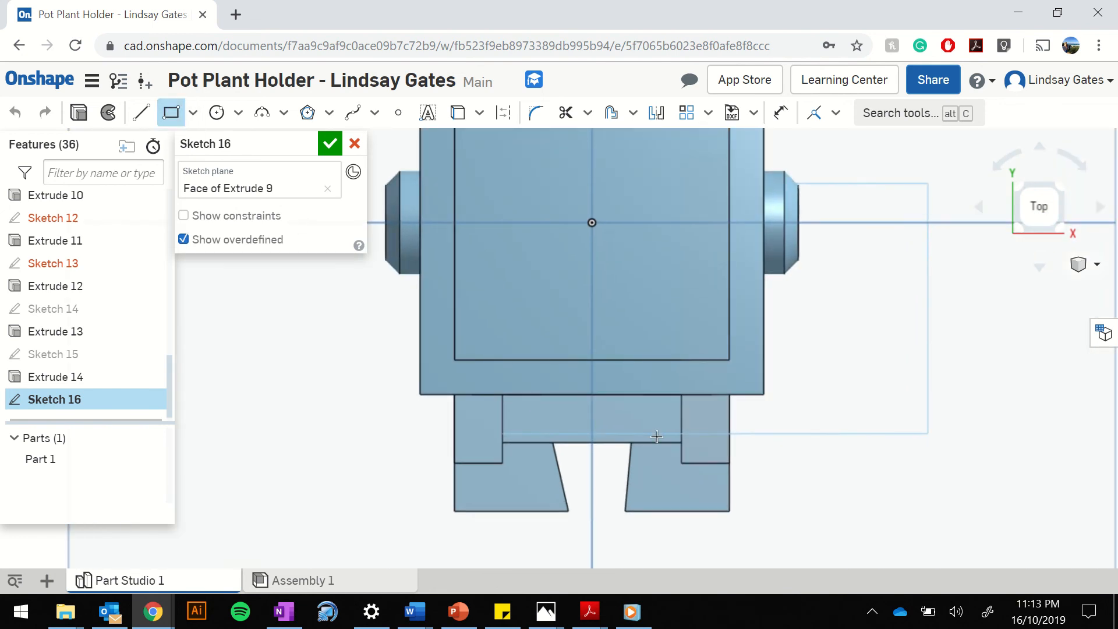
pyautogui.click(680, 461)
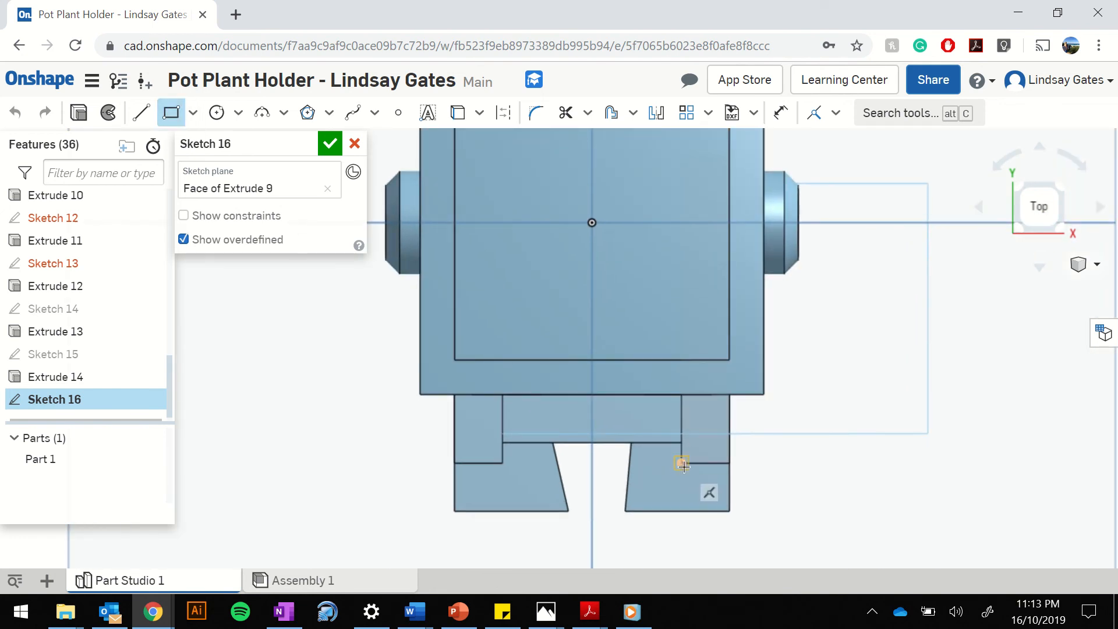
pyautogui.click(729, 443)
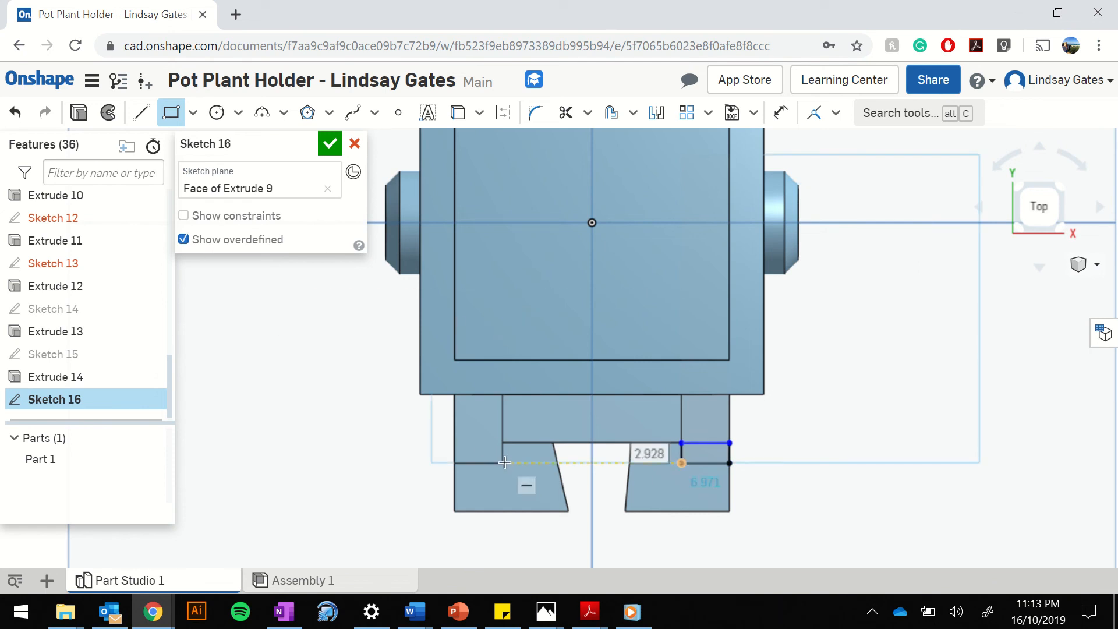
pyautogui.click(455, 462)
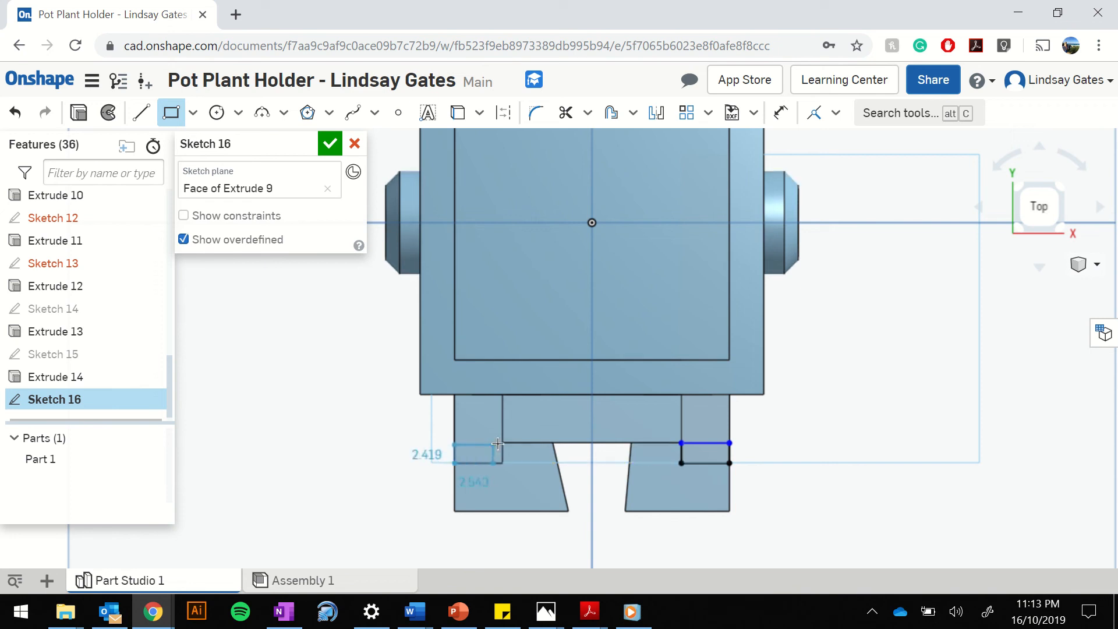
pyautogui.click(504, 443)
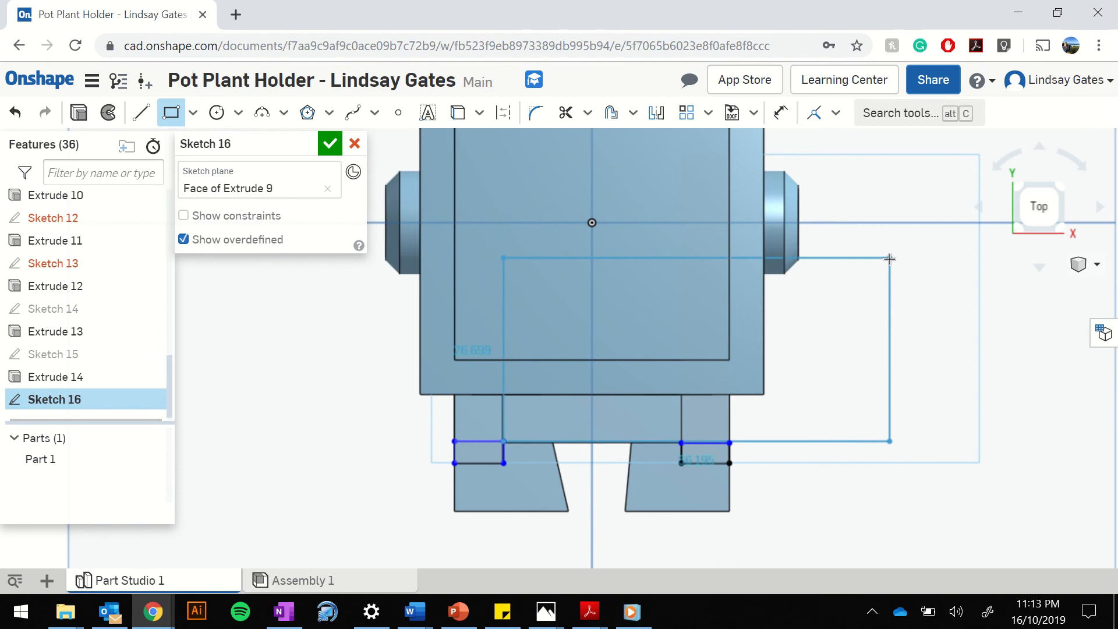
# - Extrude only the right-hand arm's rectangle 4 mm upward as a blind Add extrude merged with Part 1
pyautogui.moveTo(890, 259); pyautogui.dragTo(884, 233, button='right')
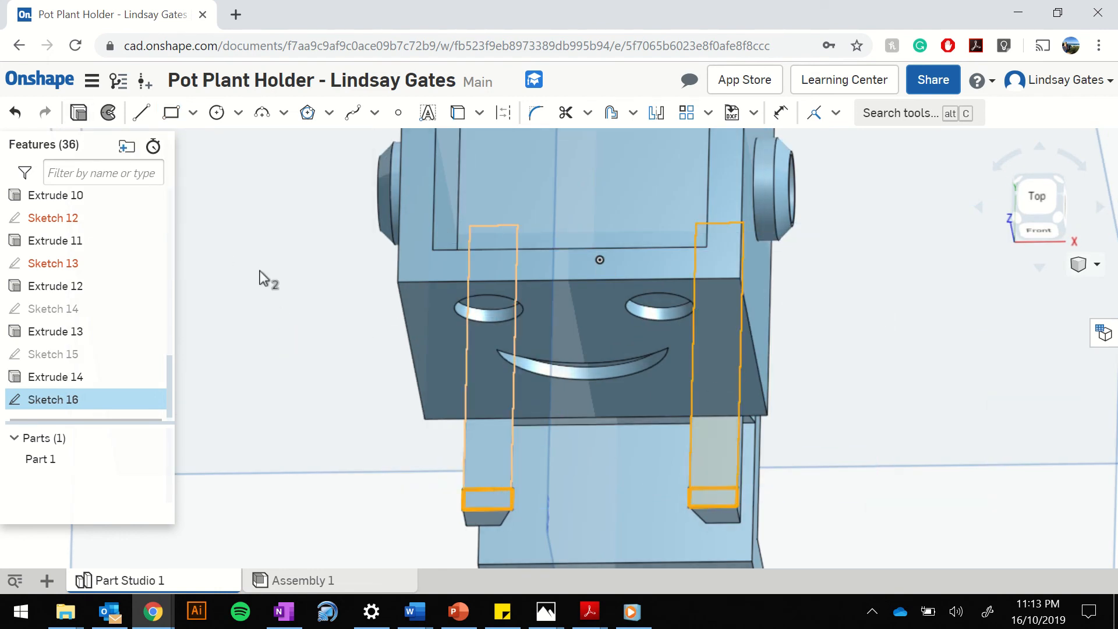
pyautogui.hotkey('shift', 'e')
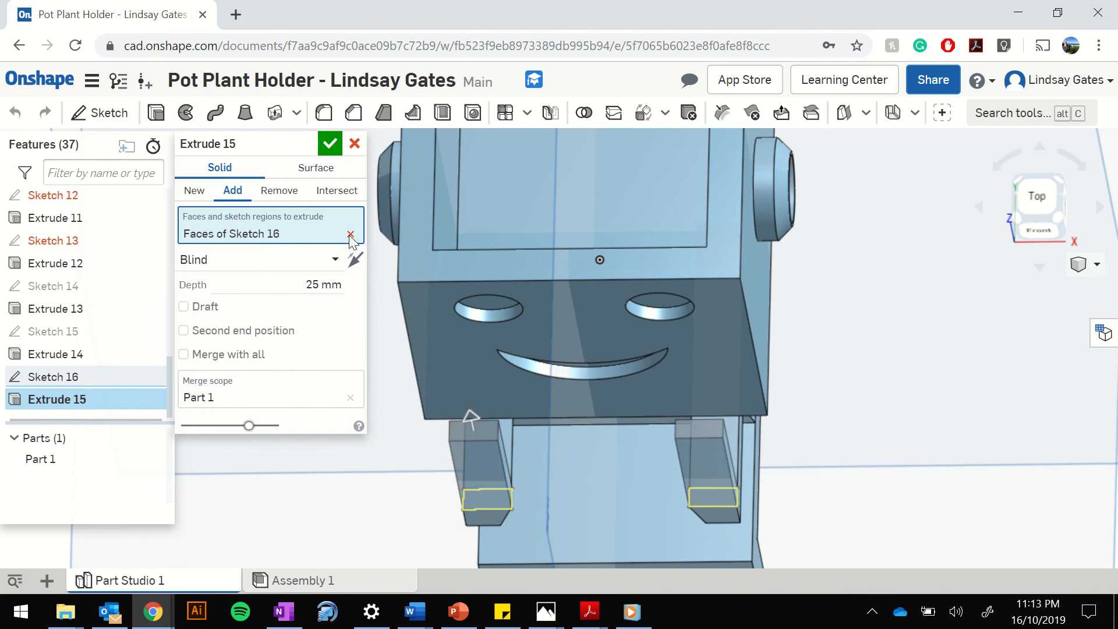
pyautogui.click(351, 234)
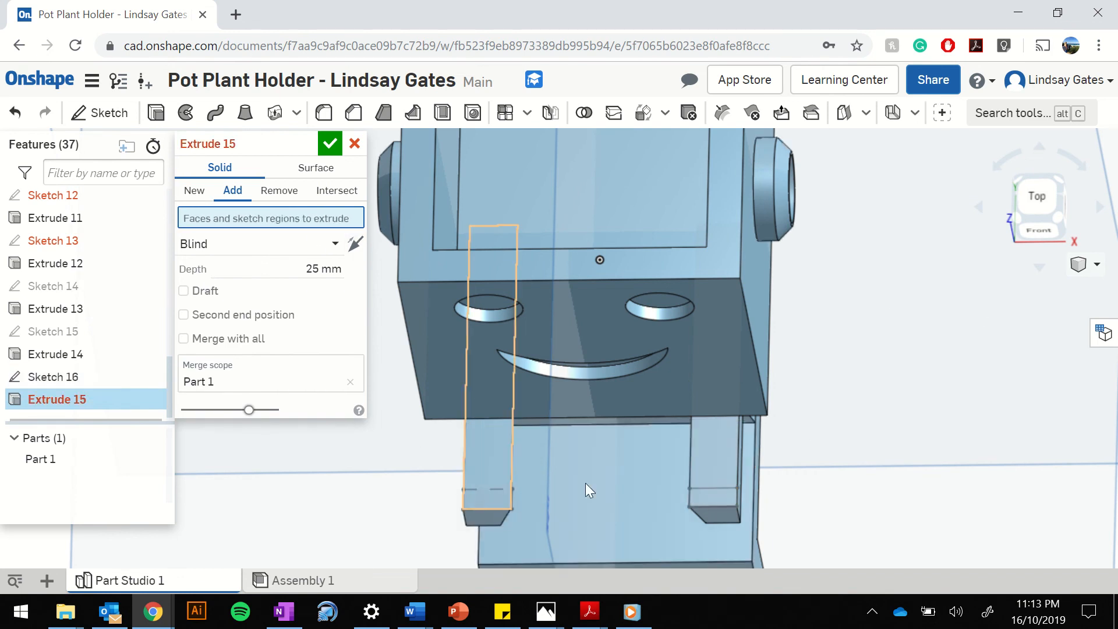
pyautogui.click(704, 494)
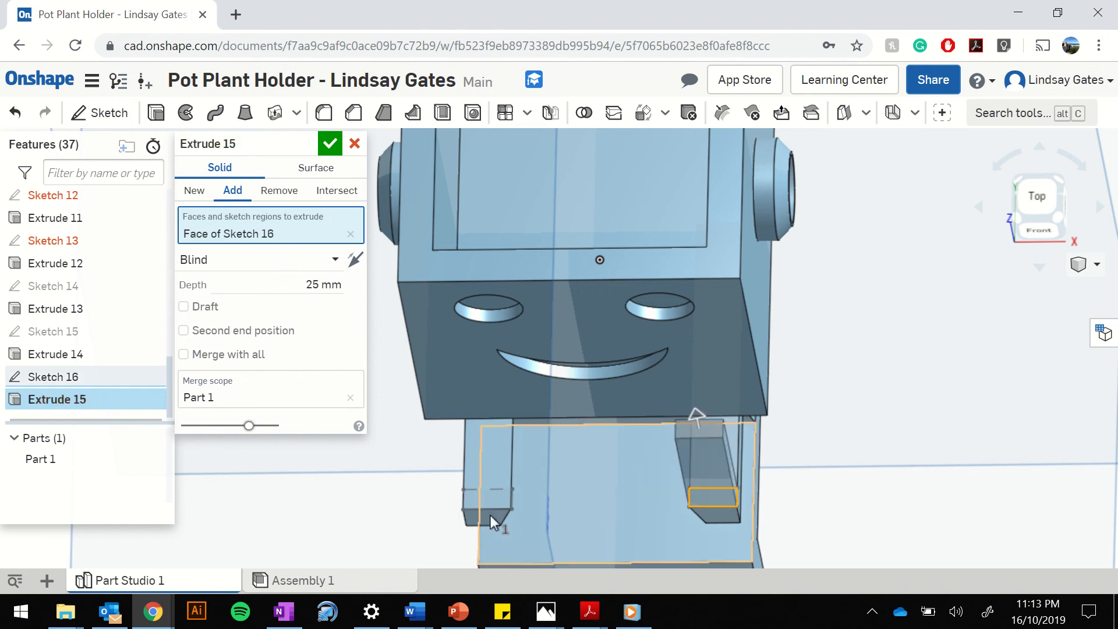
pyautogui.click(325, 285)
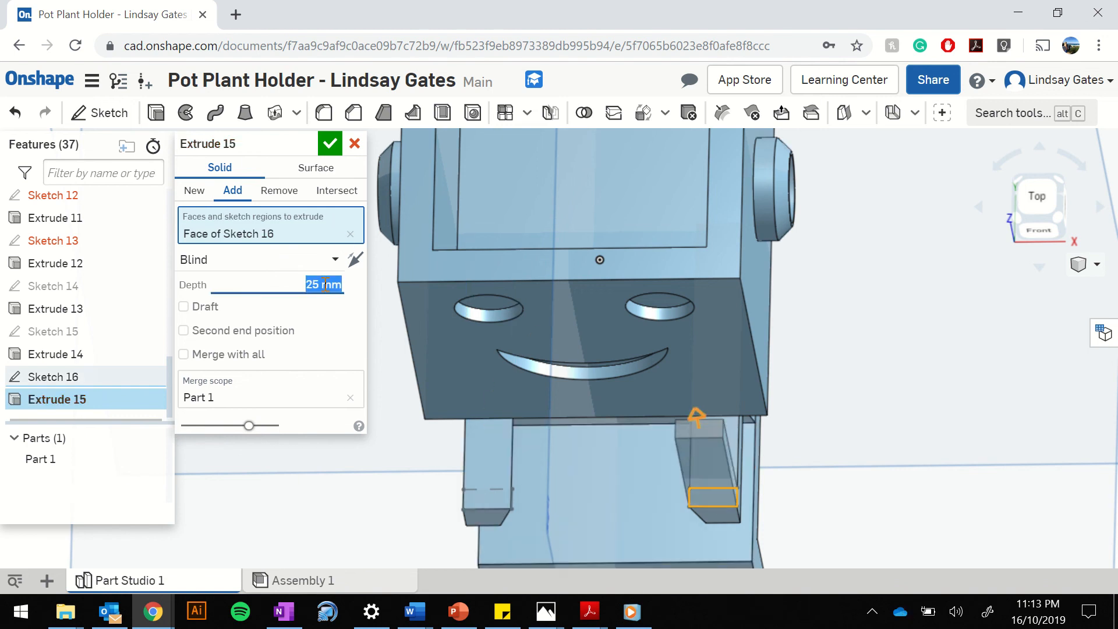
pyautogui.write('4')
pyautogui.press('Return')
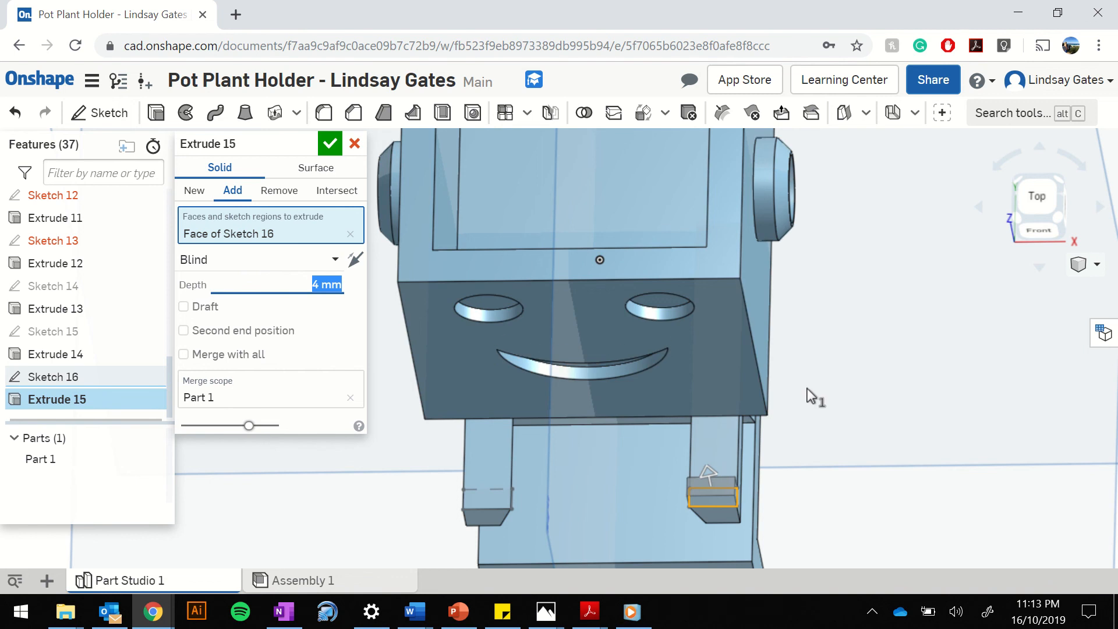
pyautogui.moveTo(807, 388); pyautogui.dragTo(747, 331, button='right')
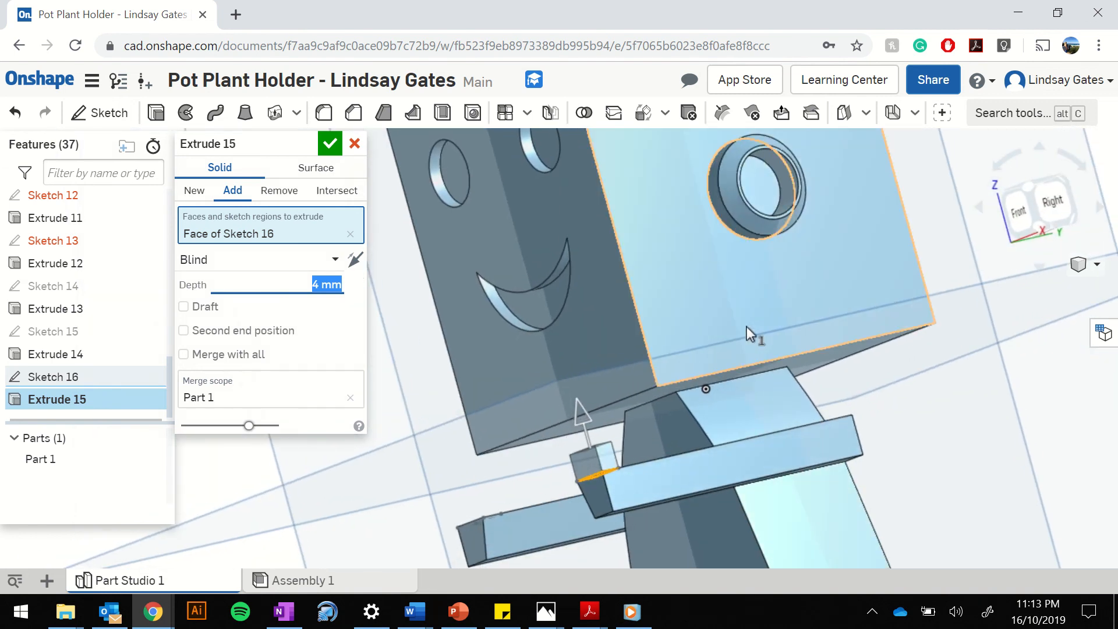
pyautogui.click(330, 144)
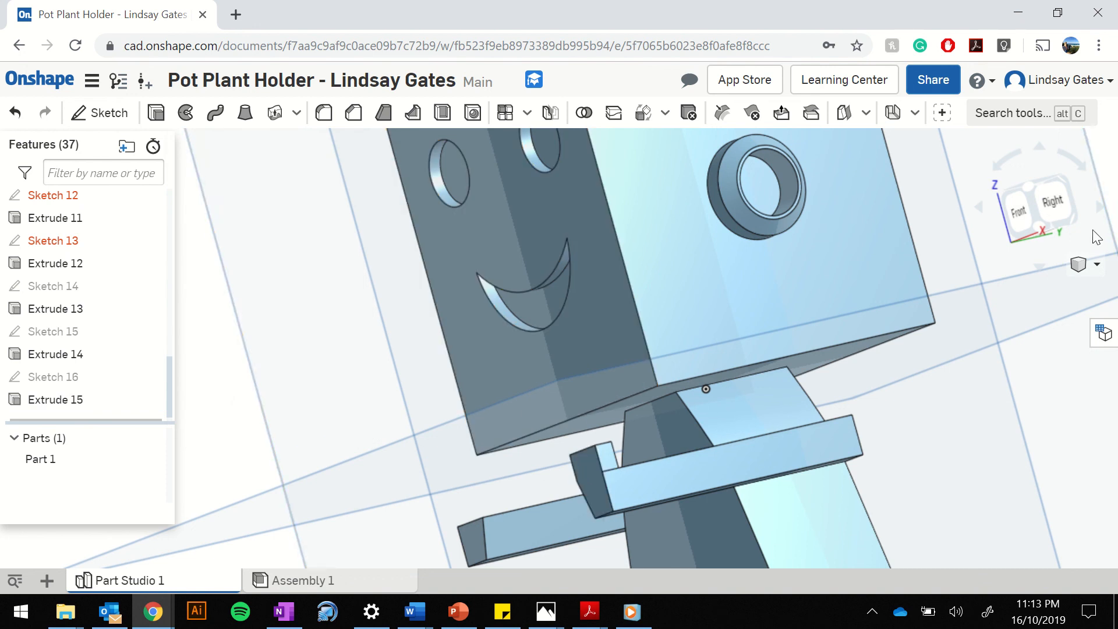
# - Start a new sketch on the front end face of the raised right-hand arm, viewed from the front
pyautogui.click(1020, 212)
pyautogui.scroll(5, 710, 401)
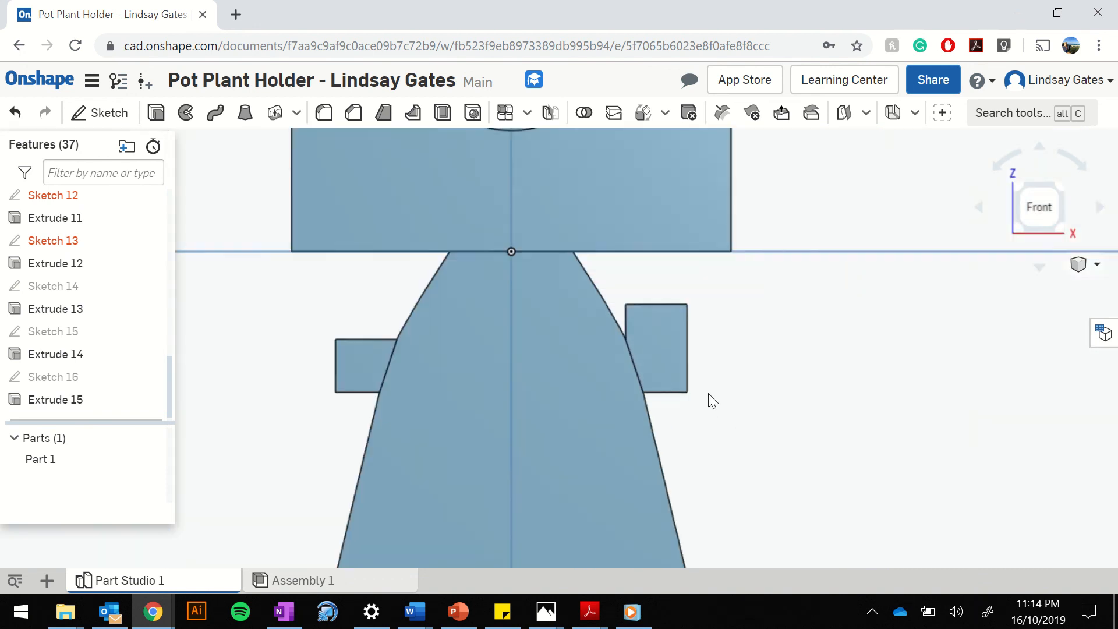
pyautogui.click(627, 322)
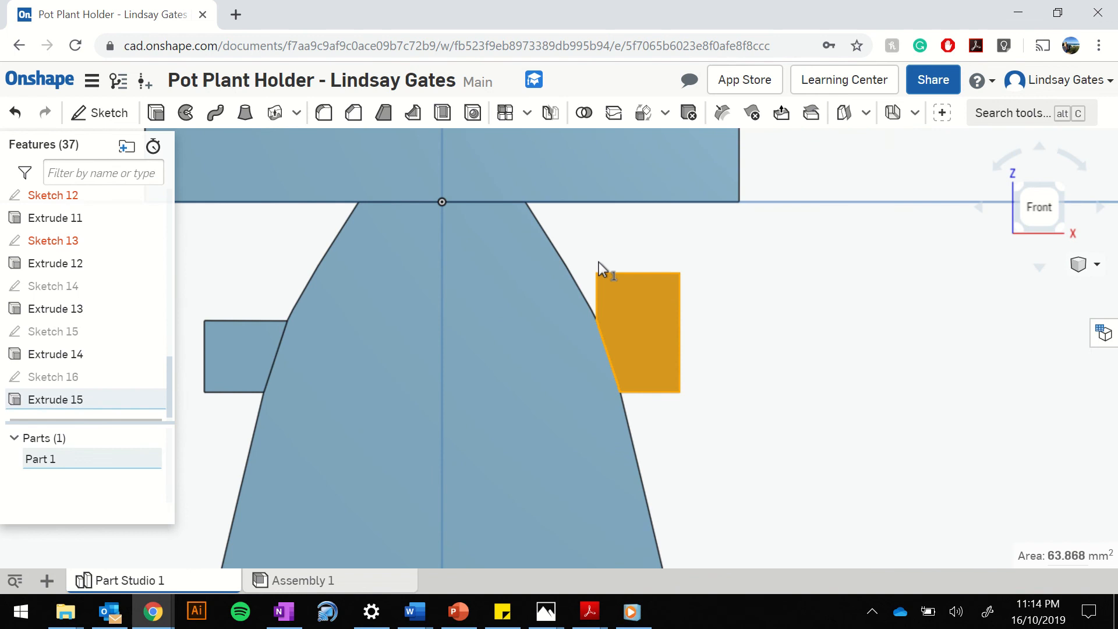
pyautogui.click(810, 269)
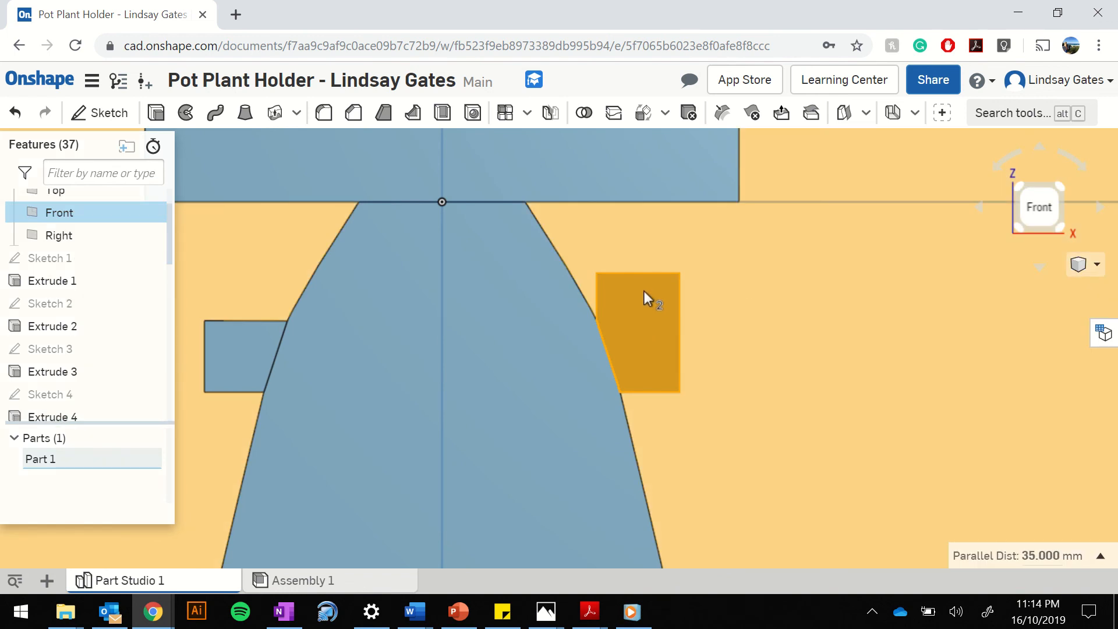
pyautogui.scroll(-3, 753, 222)
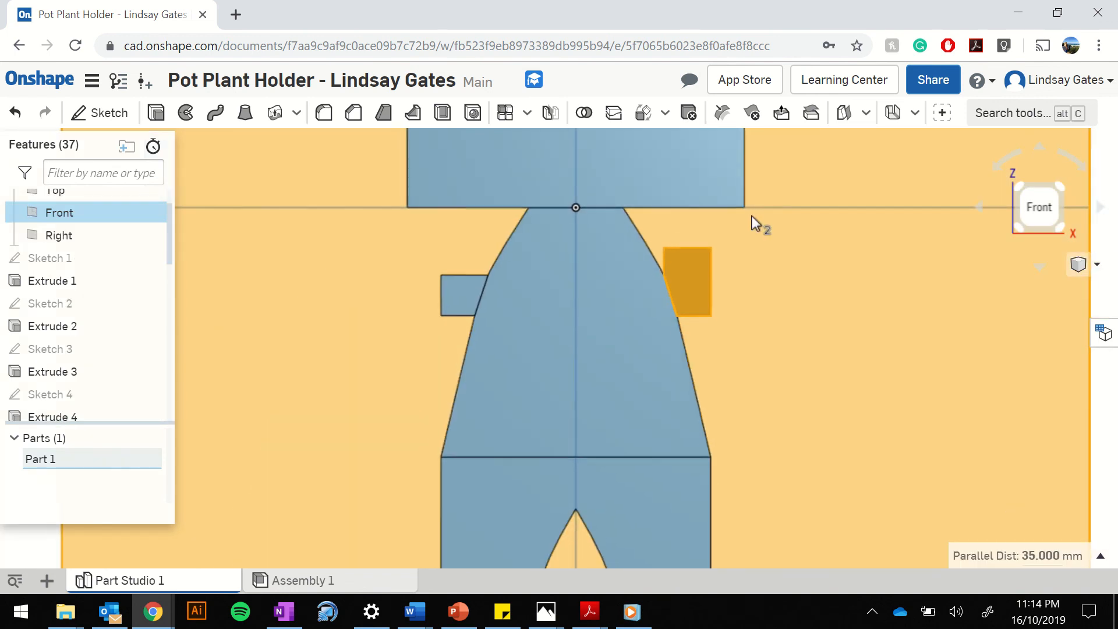
pyautogui.click(1096, 420)
pyautogui.scroll(4, 710, 260)
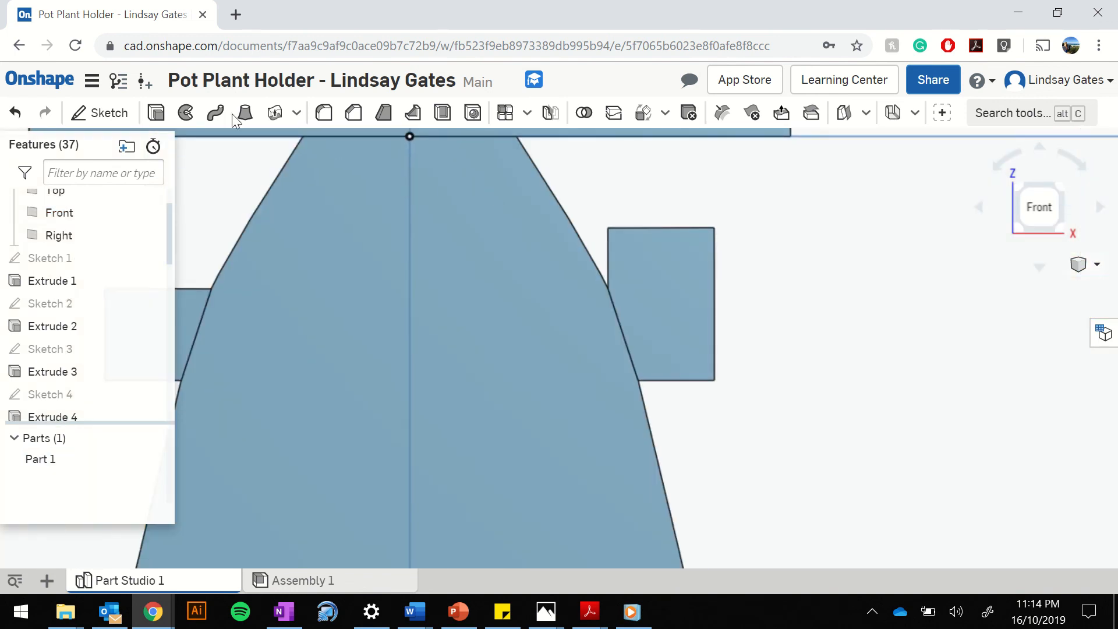
pyautogui.click(99, 112)
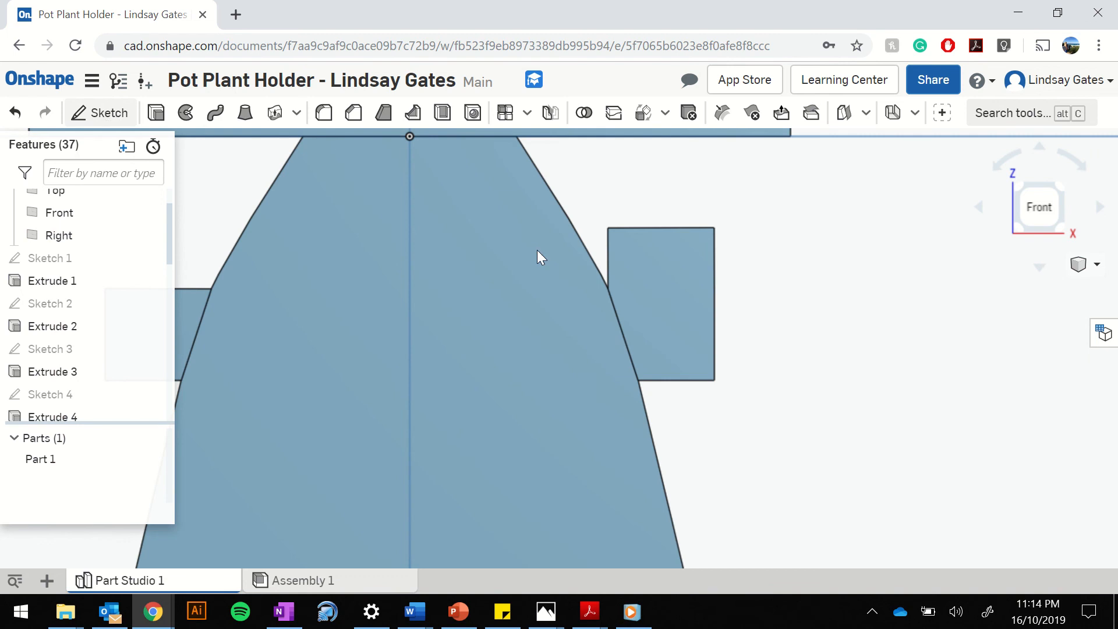
pyautogui.click(676, 263)
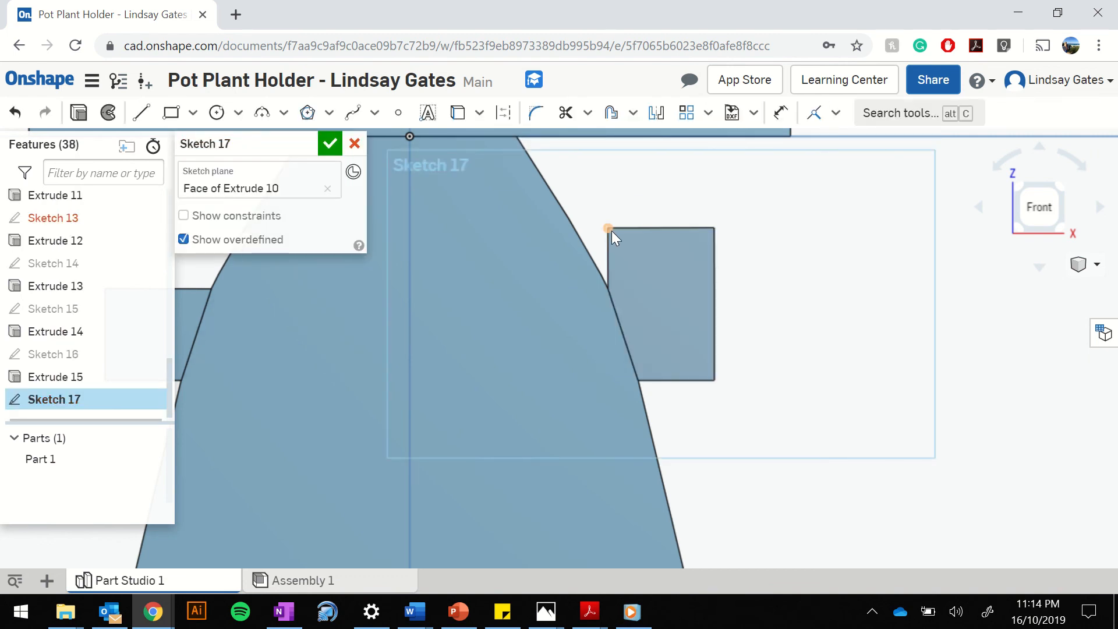
# - Draw a slanted line about 4.6 mm long down from the upper inner corner of the hand's front face
pyautogui.click(141, 112)
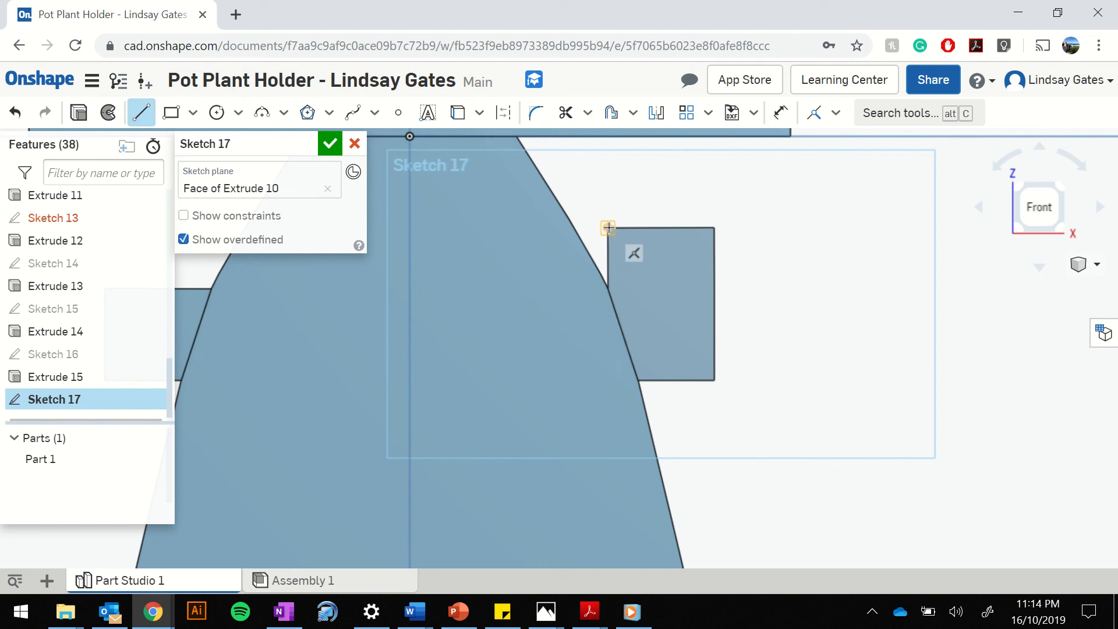
pyautogui.click(608, 228)
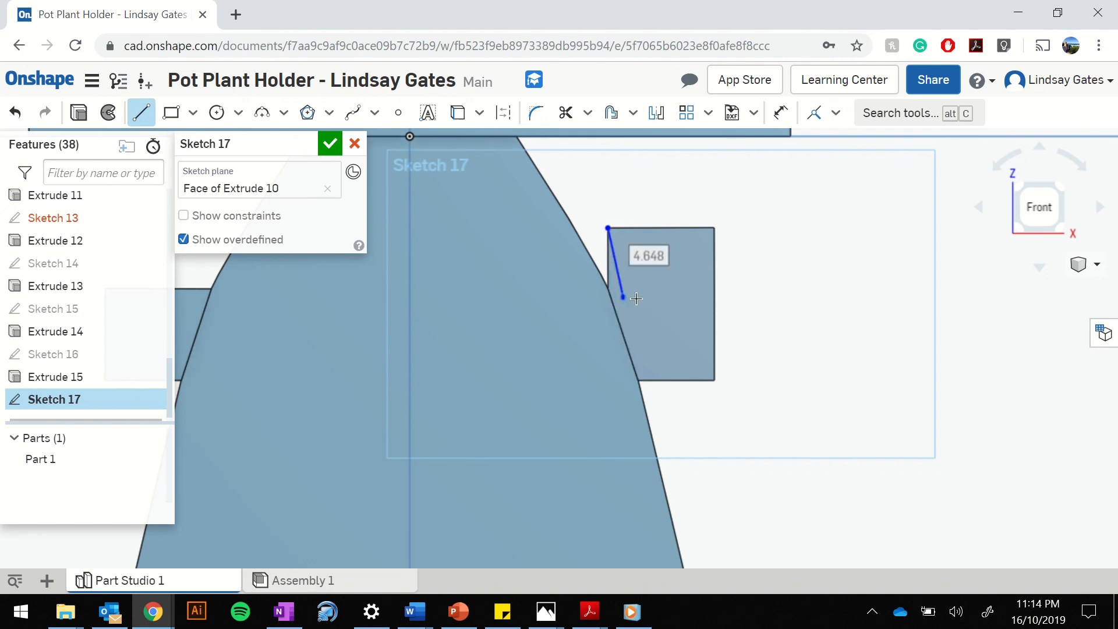
pyautogui.click(623, 299)
pyautogui.press('Escape')
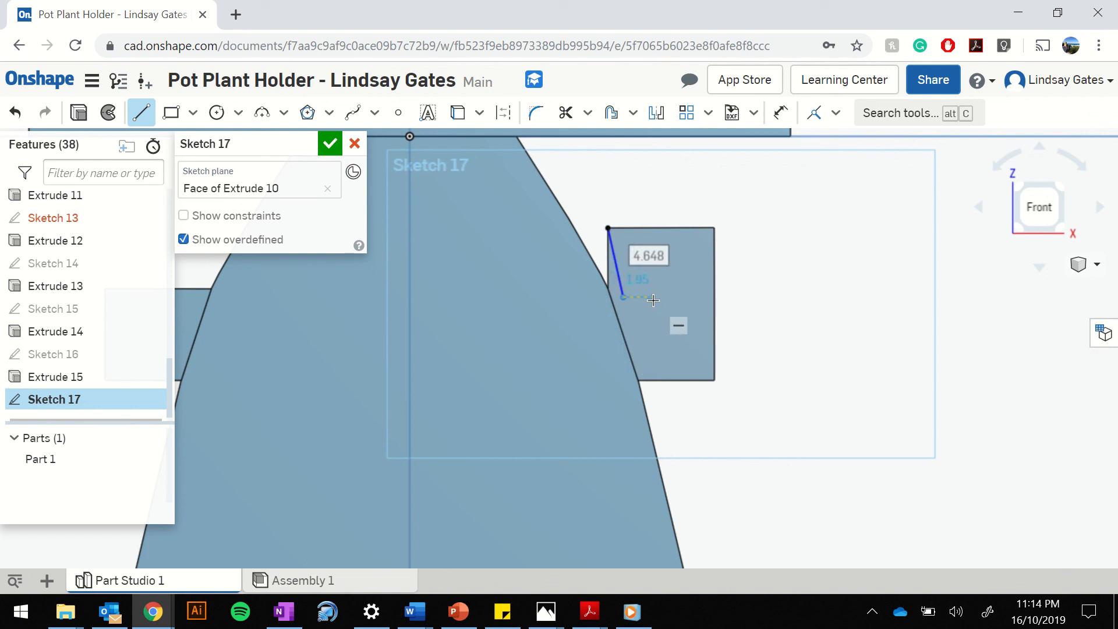
pyautogui.press('Escape')
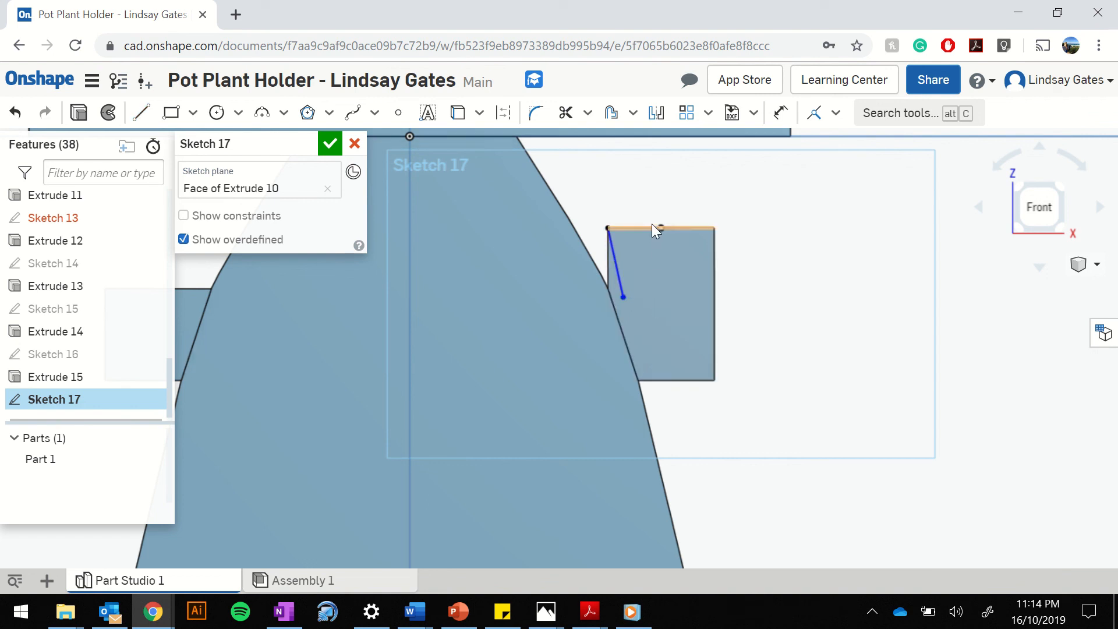
# - Draw a vertical line about 4.4 mm down from the hand's top edge and join it to the slanted line's lower end
pyautogui.press('l')
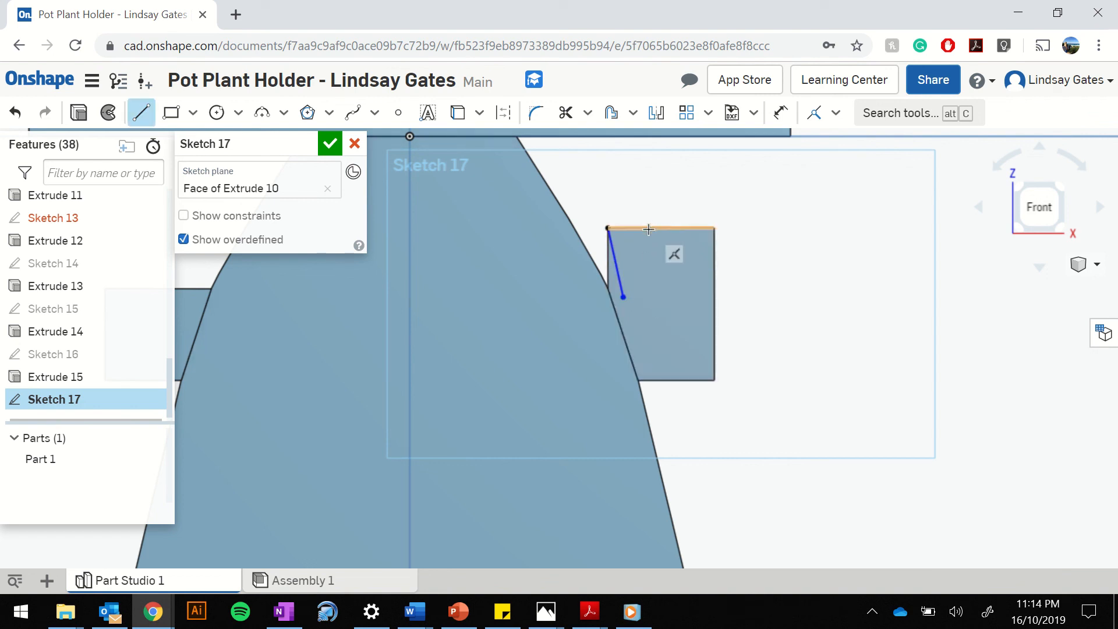
pyautogui.click(649, 228)
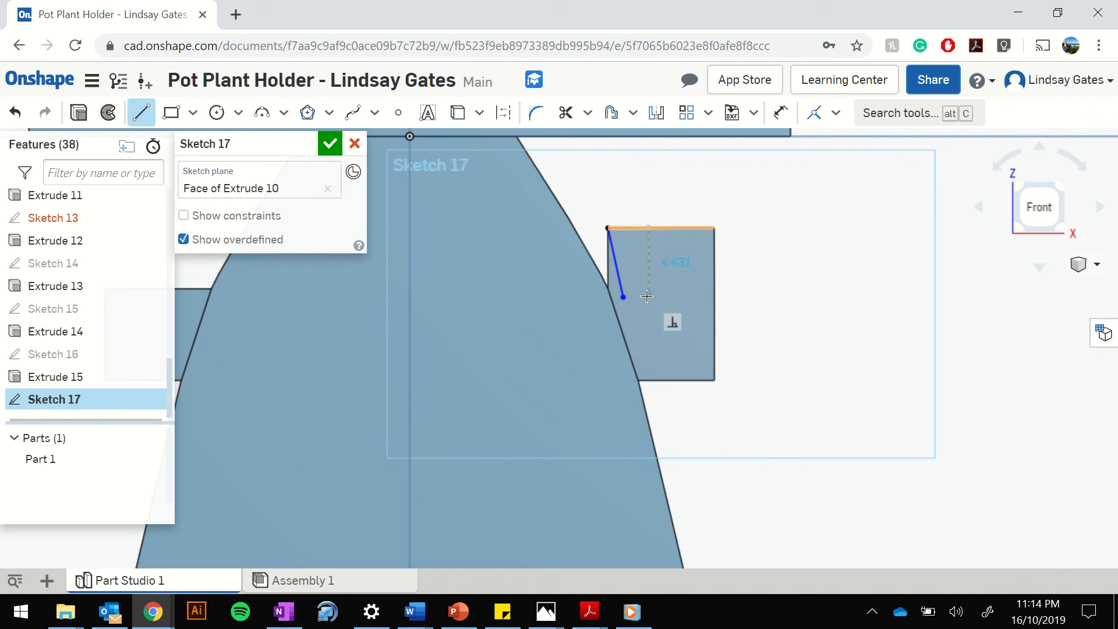
pyautogui.click(648, 296)
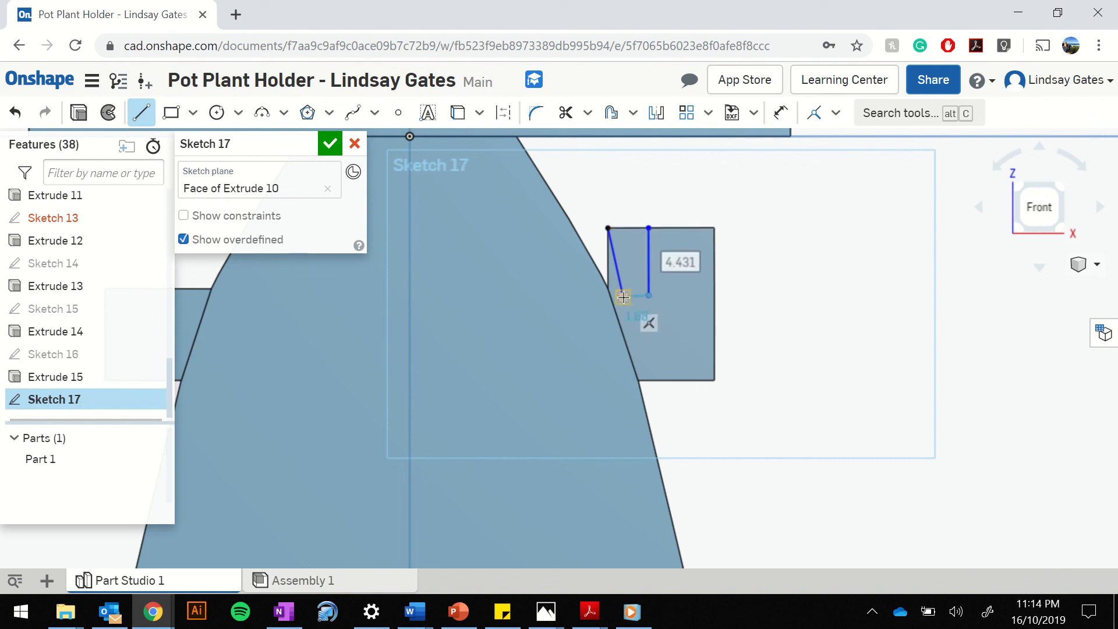
# - Outline the second finger from the hand's upper outer corner with a 4.6 mm slanted line, a 2.5 mm base and a 4.6 mm line back up
pyautogui.click(714, 228)
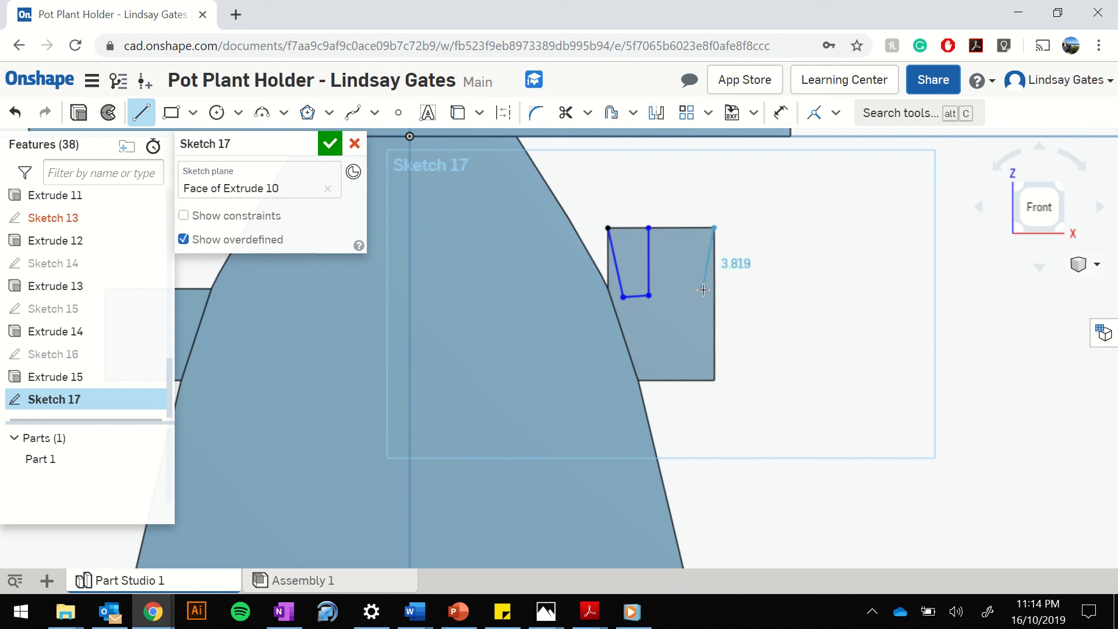
pyautogui.click(703, 295)
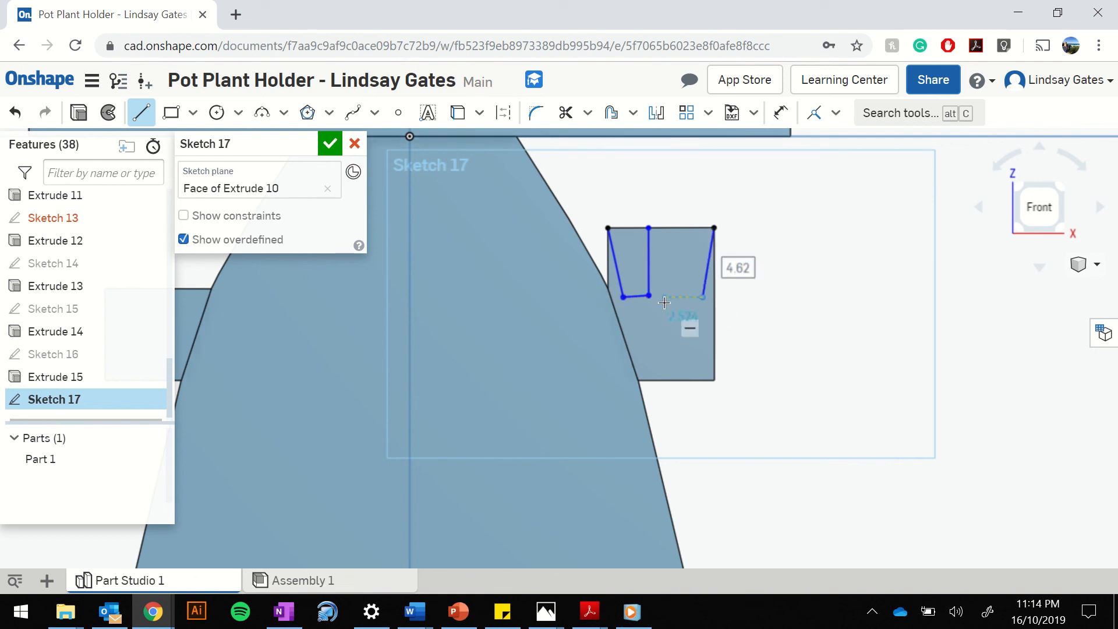
pyautogui.click(683, 240)
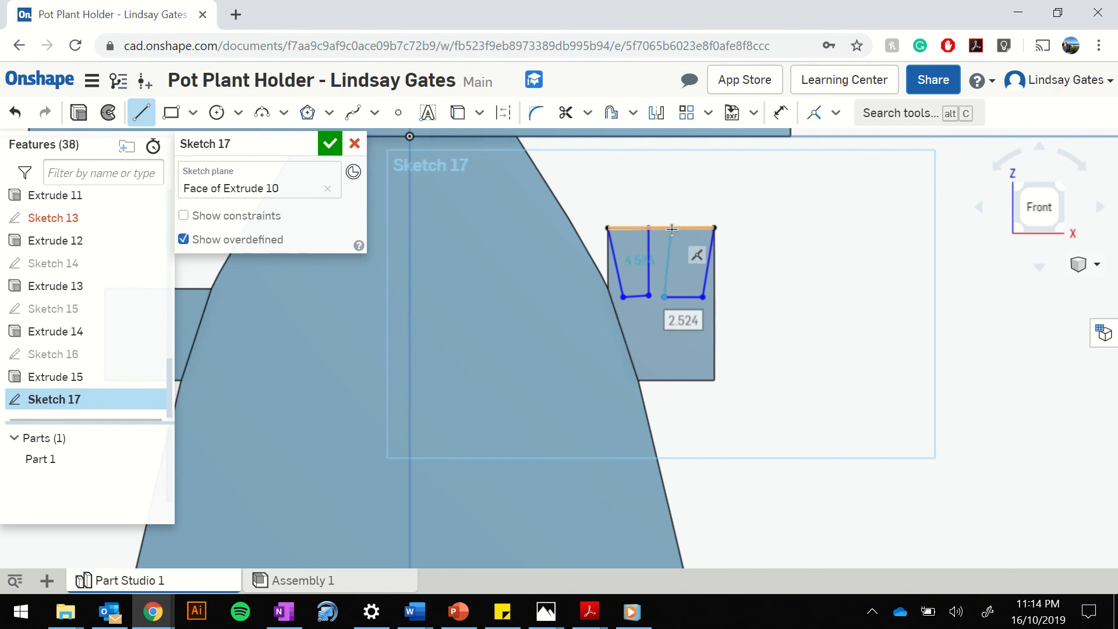
pyautogui.click(671, 229)
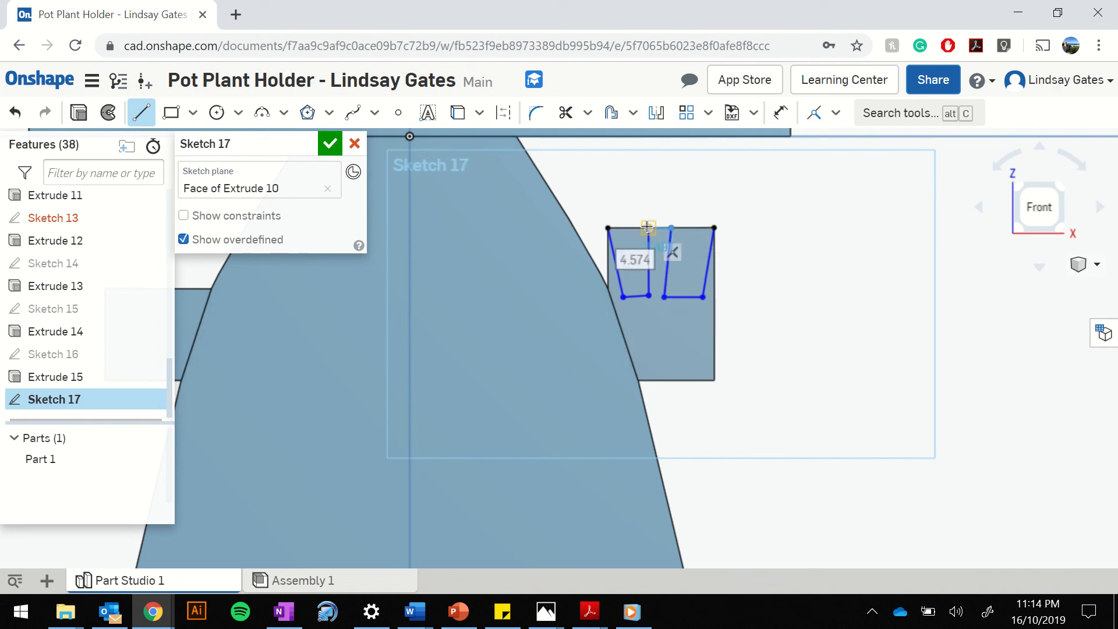
# - Close the gap between the two finger outlines with a line along the top edge and one about 1 mm long across the bottom
pyautogui.click(647, 227)
pyautogui.click(665, 297)
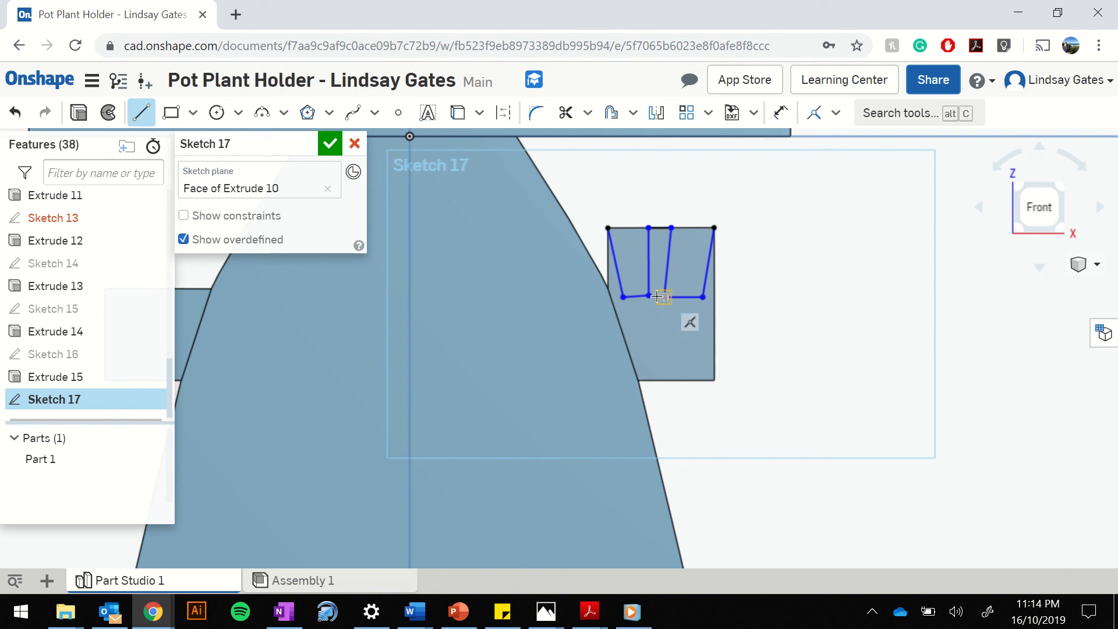
pyautogui.click(649, 295)
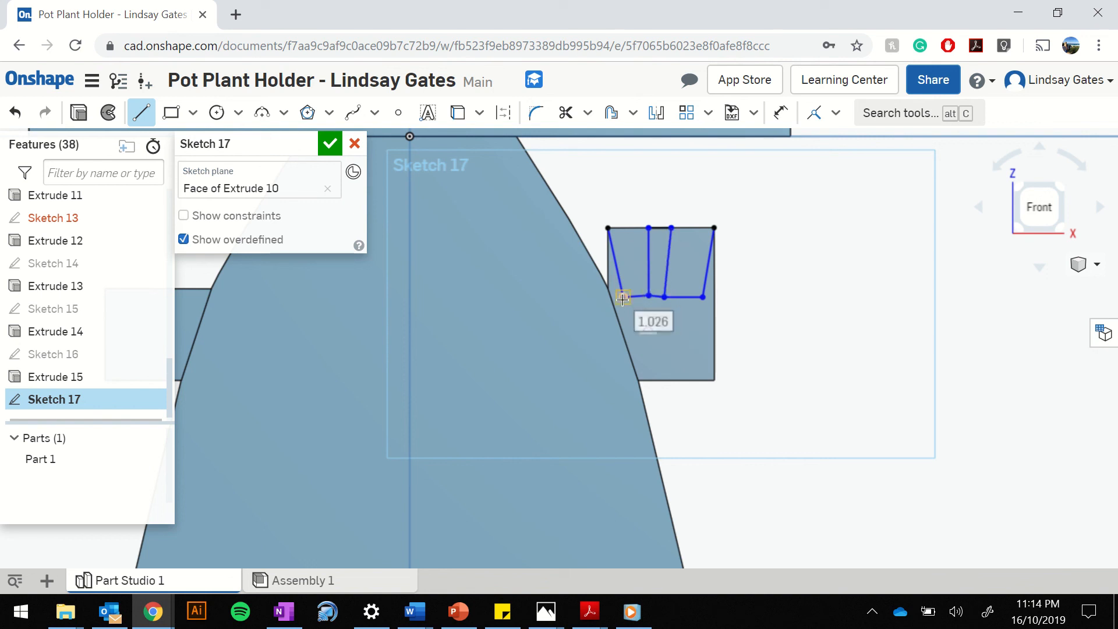
# - Extend the fingers' base line to both sides of the hand, about 1 mm on the inner side and 0.76 mm on the outer side
pyautogui.click(623, 298)
pyautogui.click(609, 299)
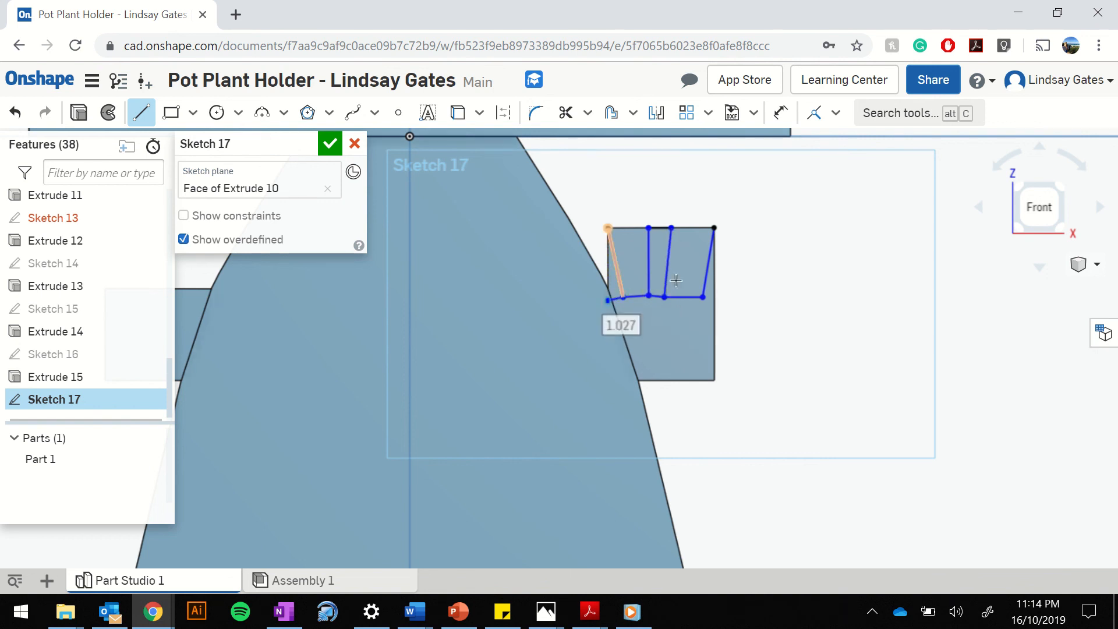
pyautogui.click(703, 297)
pyautogui.click(715, 298)
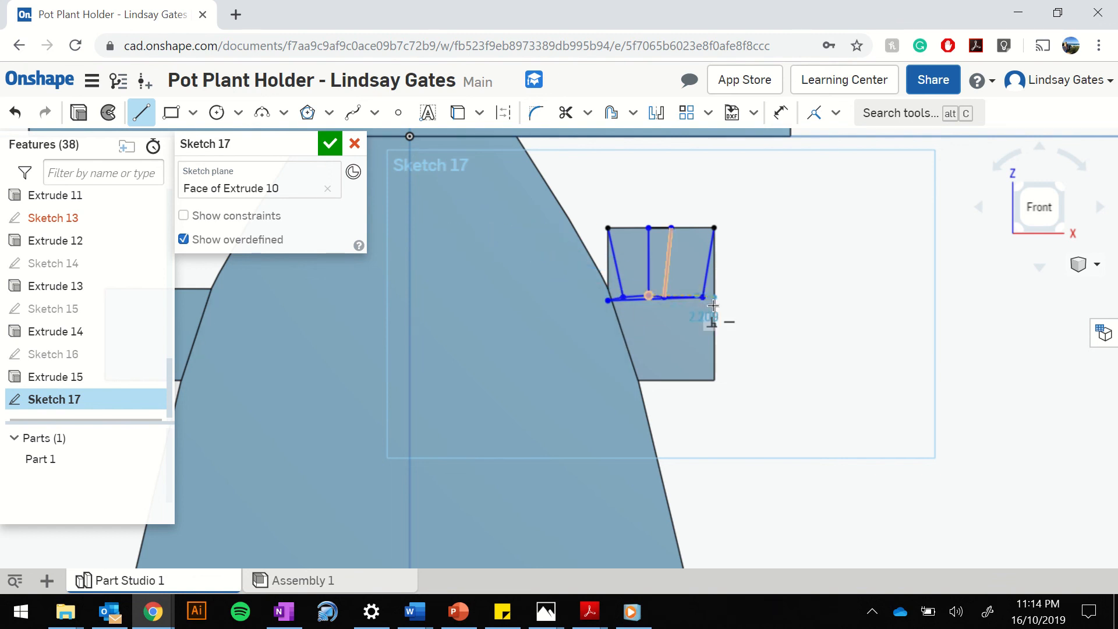
pyautogui.scroll(8, 713, 305)
pyautogui.scroll(1, 712, 306)
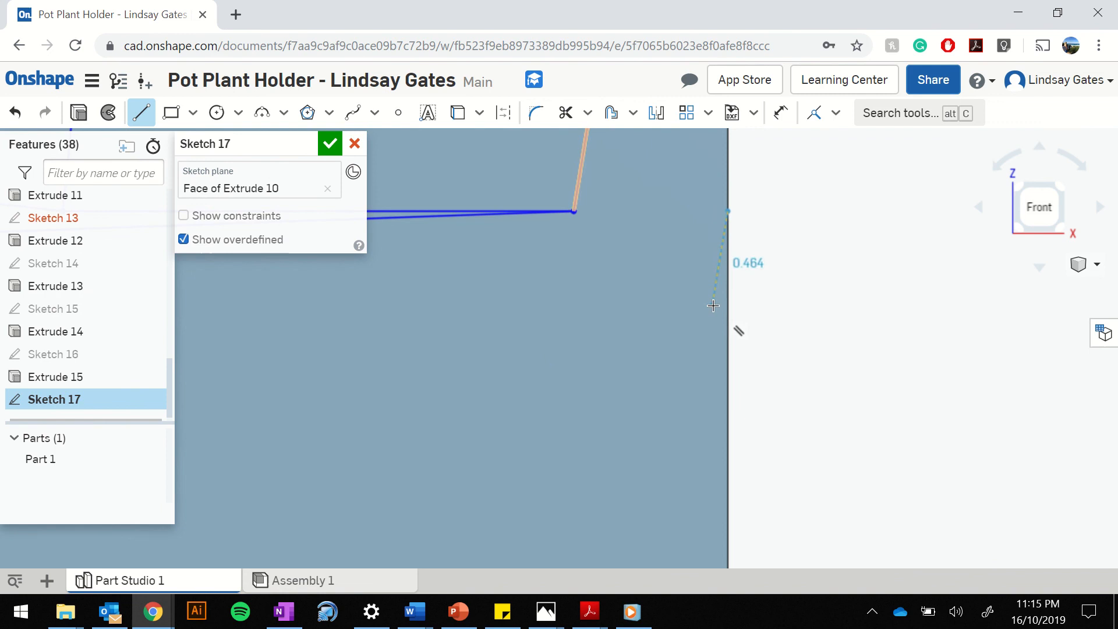
pyautogui.click(575, 209)
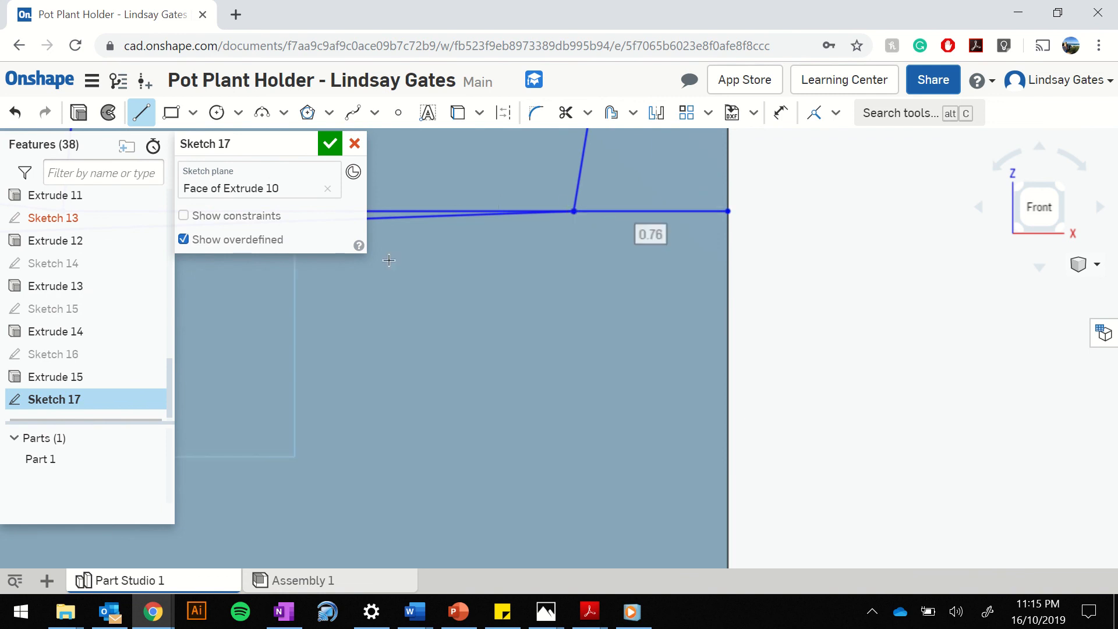
# - Examine the finger outlines on the raised hand from the front, both close up and against the whole robot
pyautogui.scroll(-5, 372, 336)
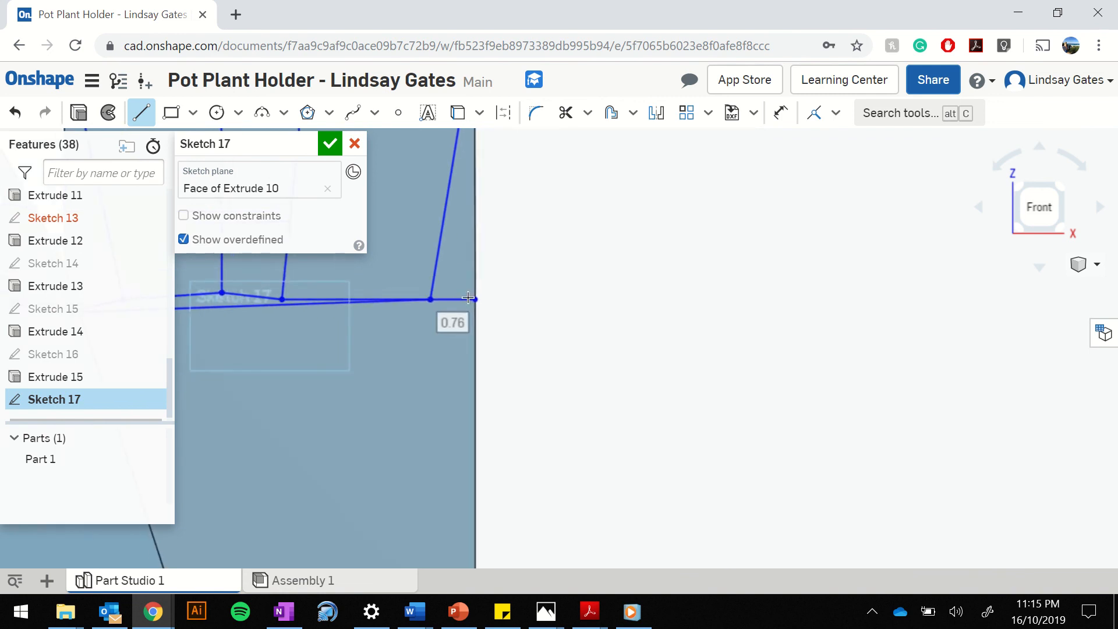
pyautogui.scroll(-4, 434, 317)
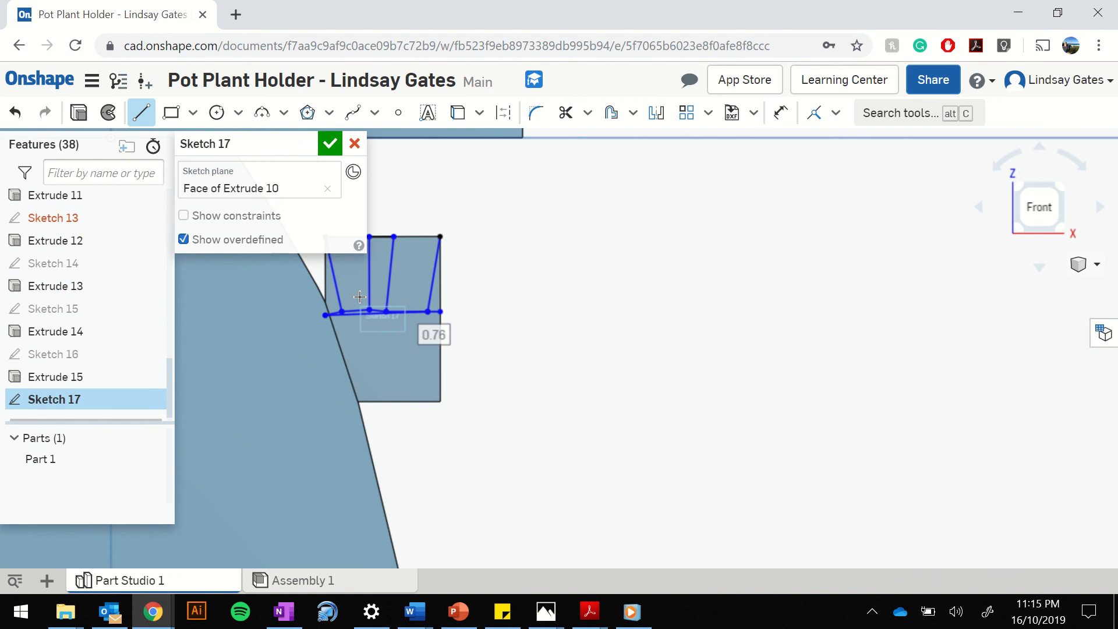
pyautogui.scroll(-3, 373, 303)
pyautogui.scroll(-5, 304, 284)
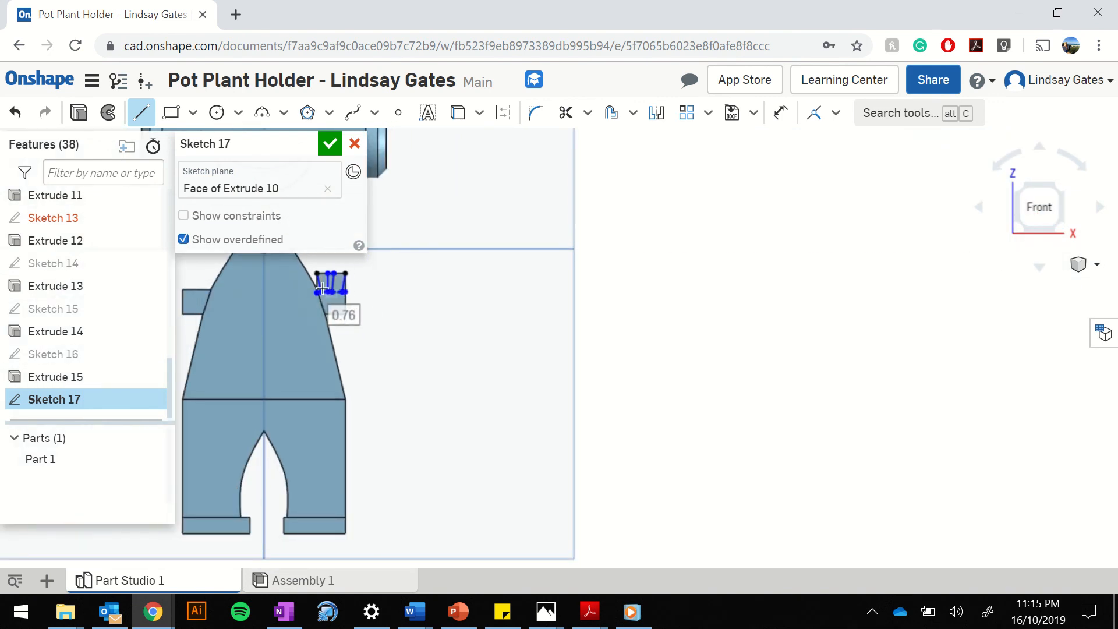
pyautogui.click(1055, 212)
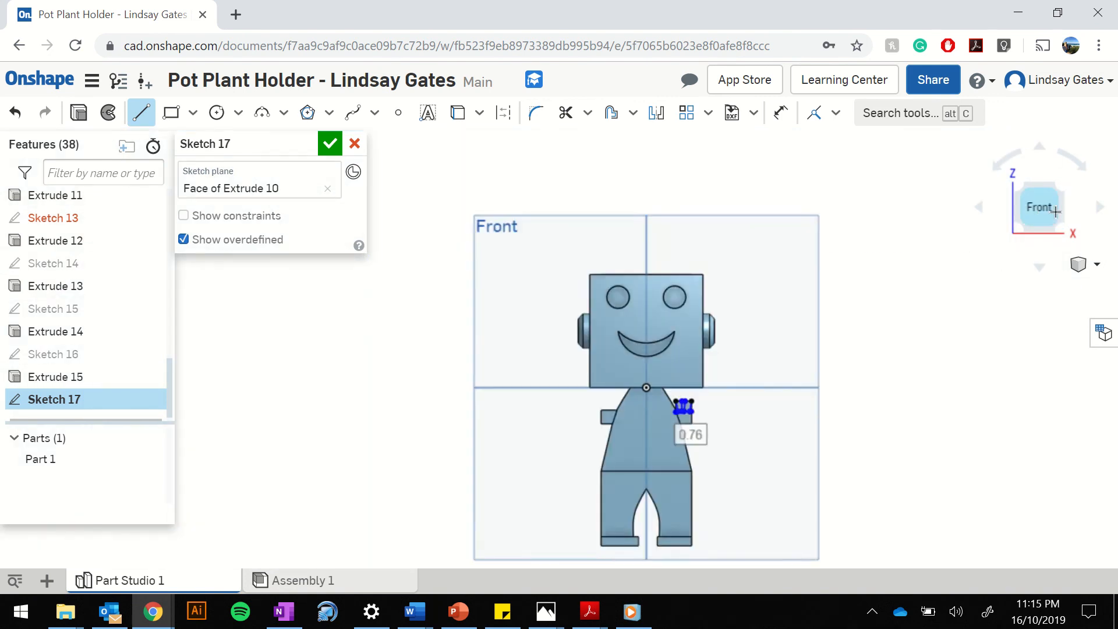
pyautogui.scroll(4, 682, 395)
pyautogui.scroll(3, 804, 304)
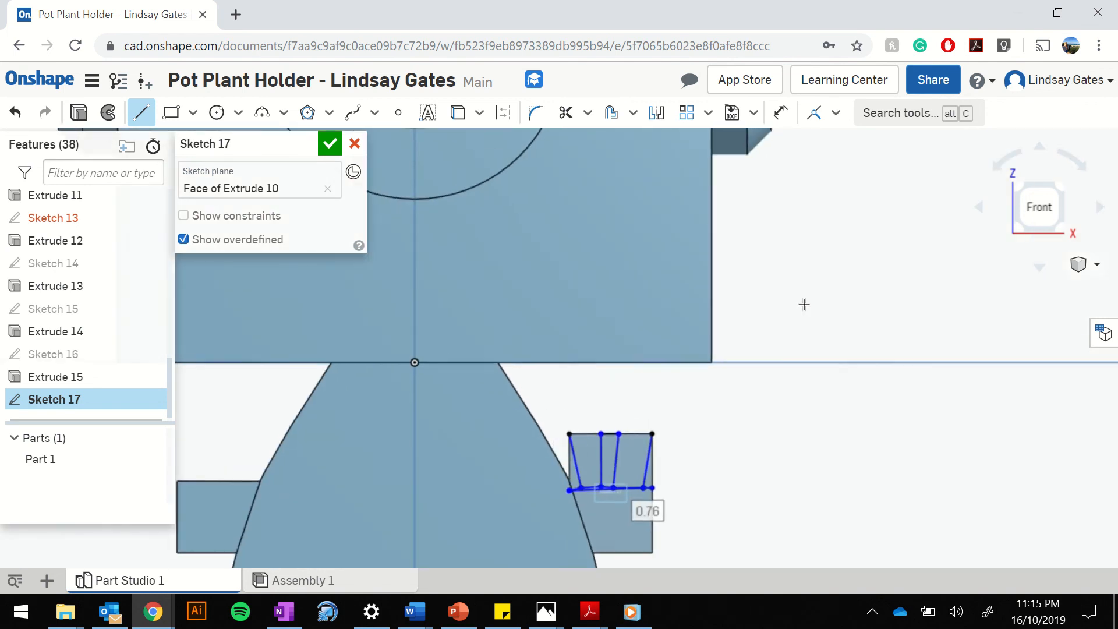
pyautogui.click(1029, 209)
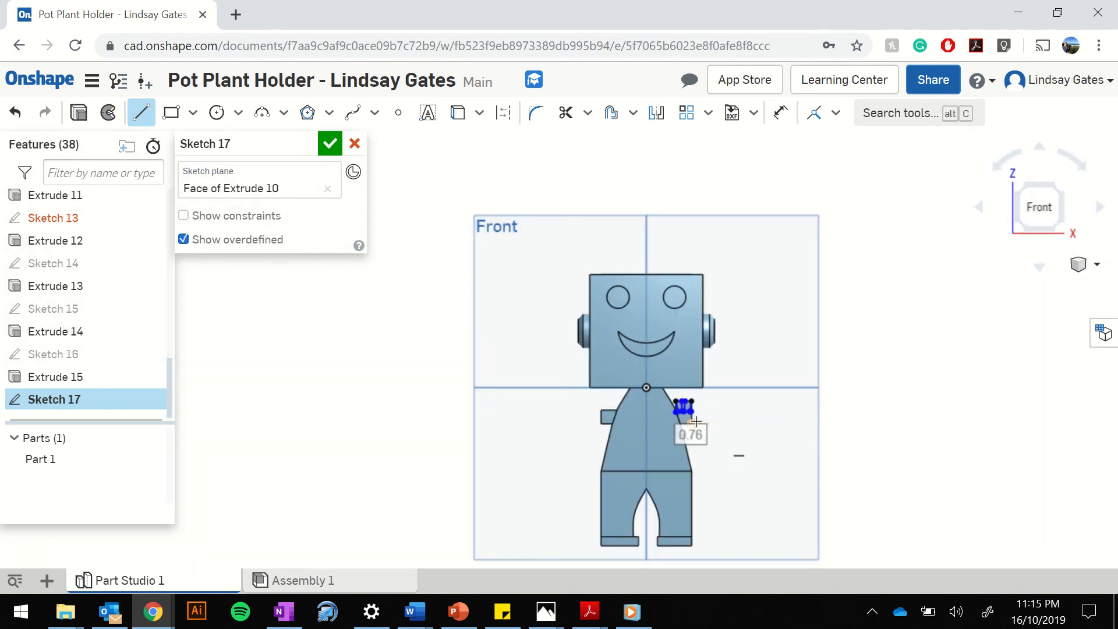
pyautogui.scroll(8, 697, 419)
pyautogui.scroll(2, 502, 281)
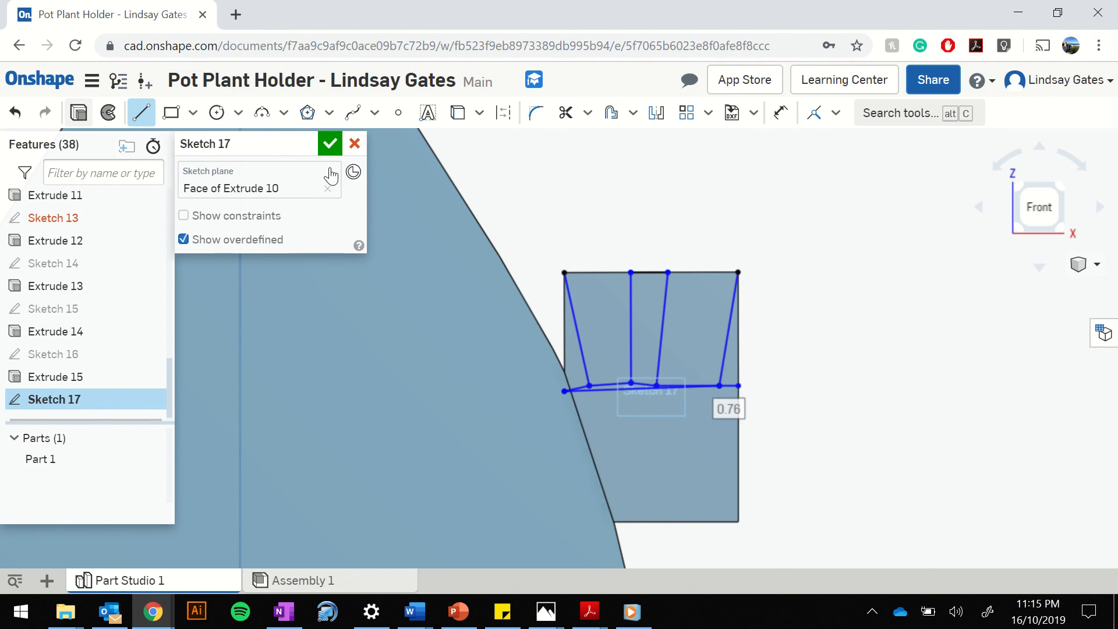
# - Finish the finger sketch and cut the gap between the two fingers with a 25 mm blind Remove extrude on Part 1
pyautogui.click(330, 143)
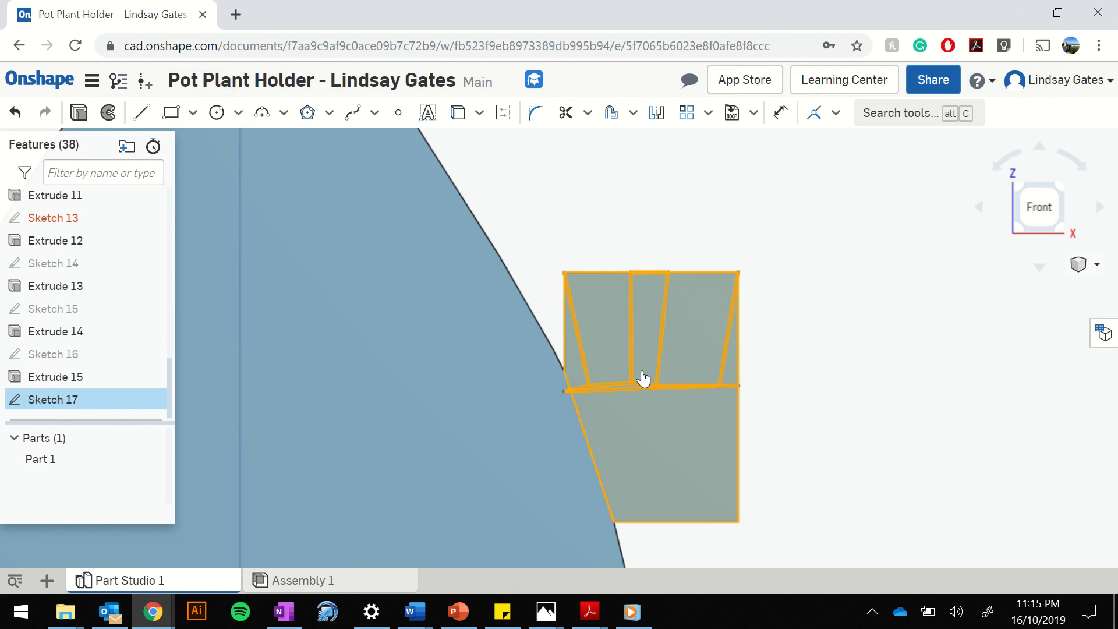
pyautogui.hotkey('shift', 'e')
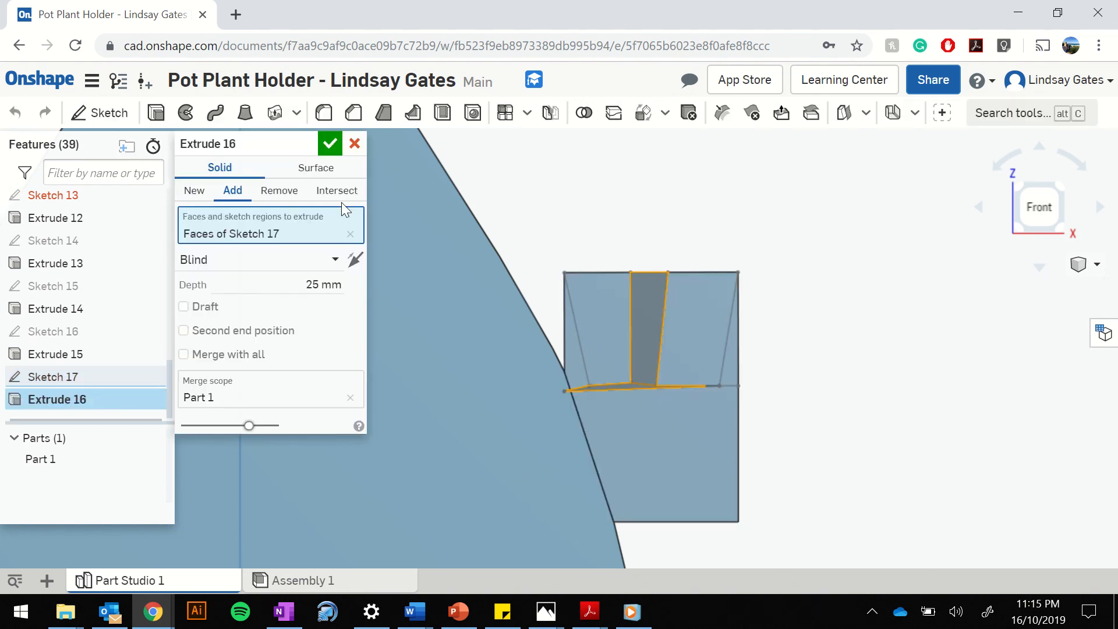
pyautogui.moveTo(893, 285)
pyautogui.mouseDown(button='right')
pyautogui.moveTo(864, 303)
pyautogui.moveTo(892, 311)
pyautogui.moveTo(896, 298)
pyautogui.mouseUp(button='right')
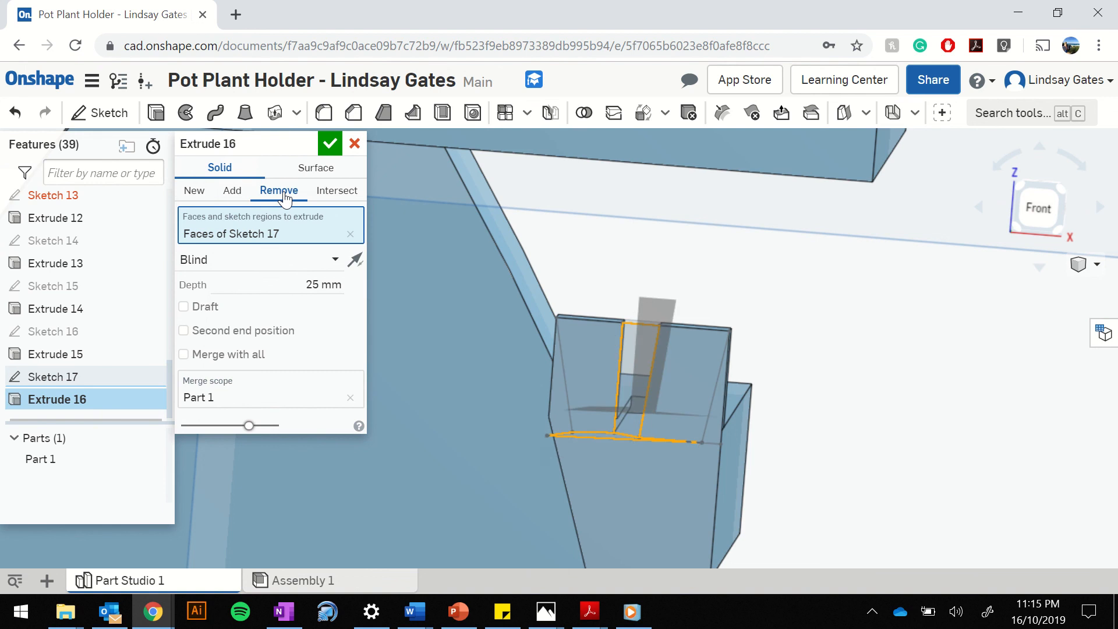
pyautogui.click(330, 143)
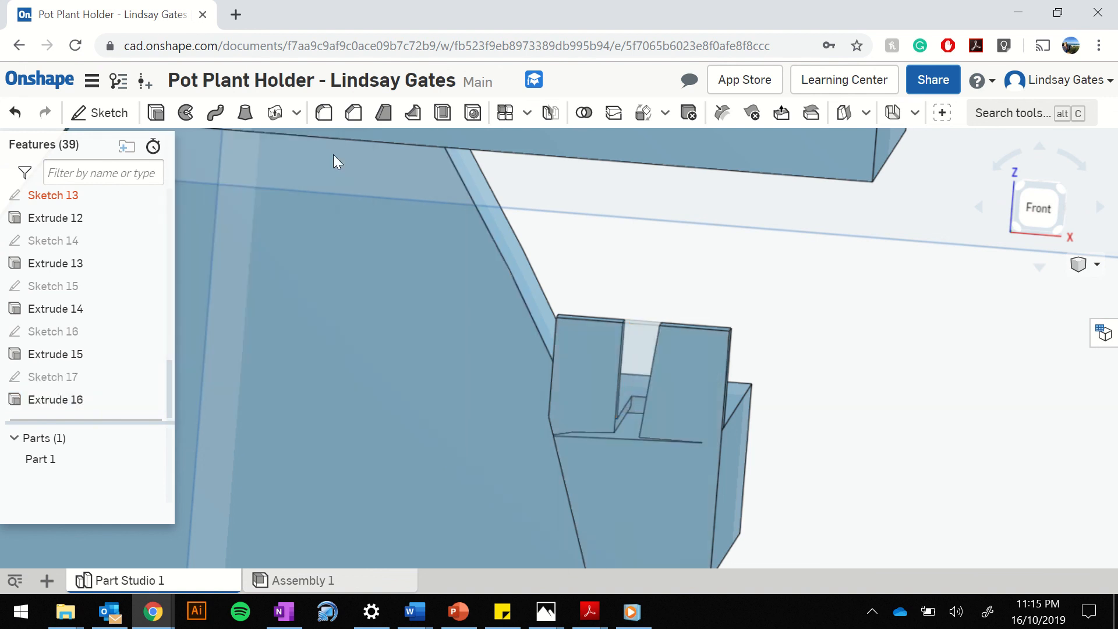
pyautogui.scroll(-6, 875, 376)
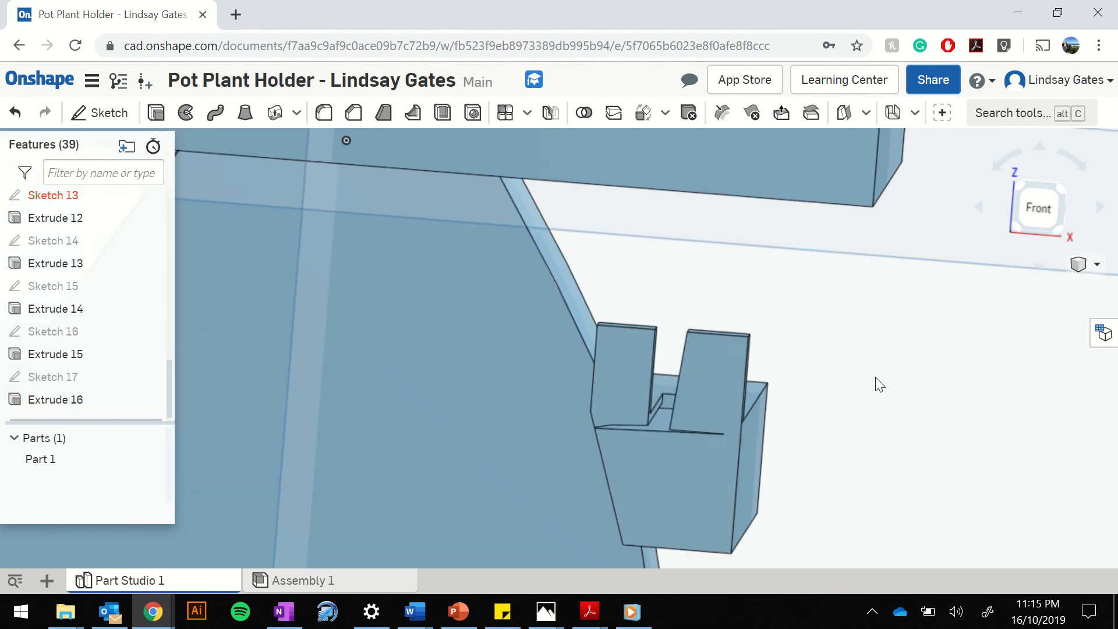
pyautogui.click(1046, 216)
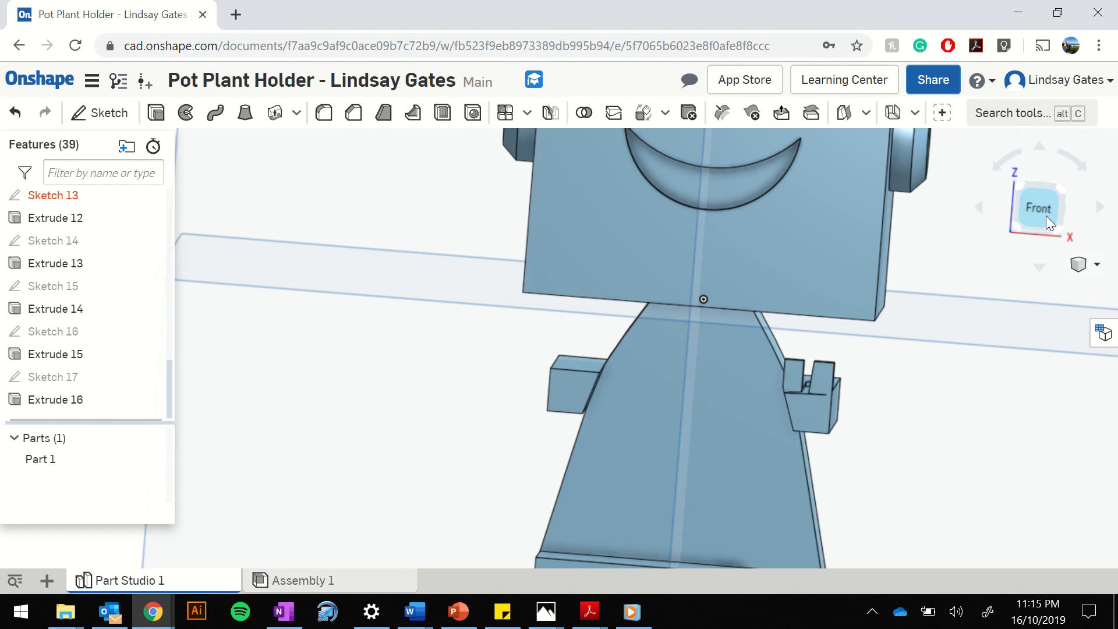